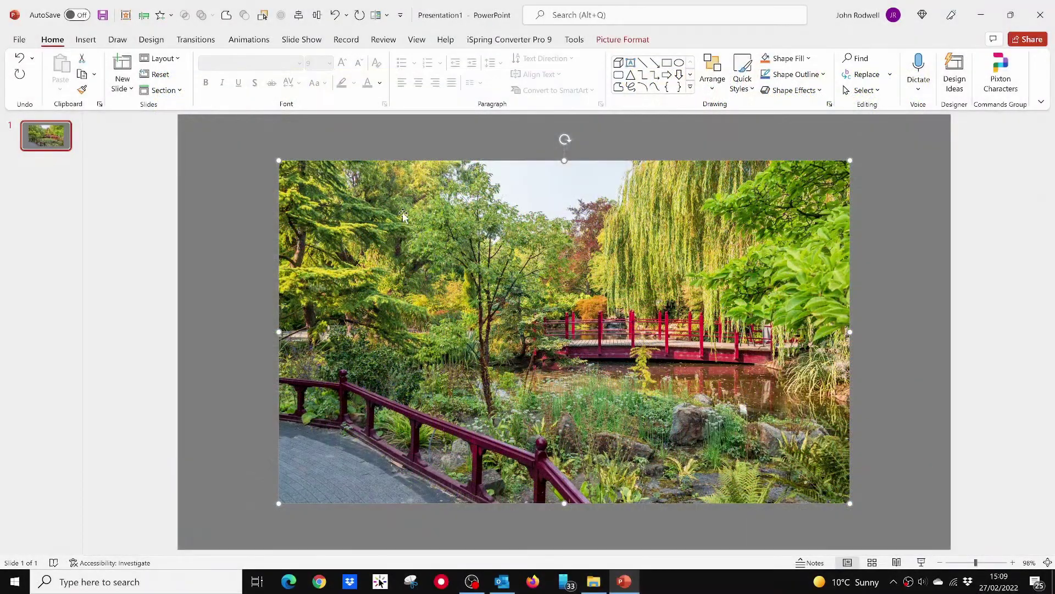
- Duplicate the garden photo repeatedly with Ctrl+D to build a diagonal cascade of copies
{"action": "key", "text": "ctrl+d"}
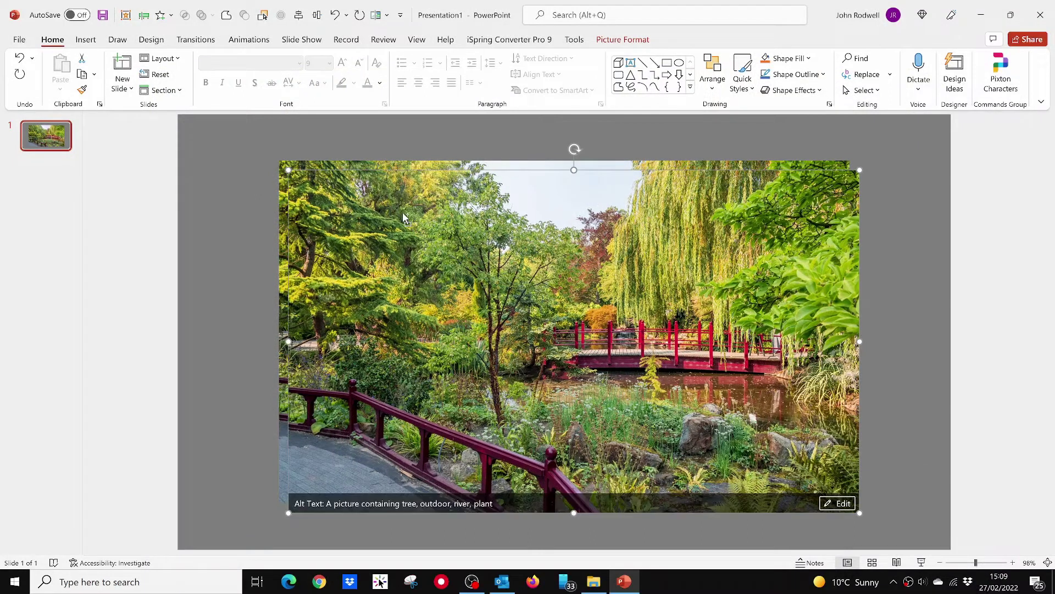
{"action": "key", "text": "ctrl+d"}
{"action": "key", "text": "ctrl+d"}
{"action": "key", "text": "ctrl+d"}
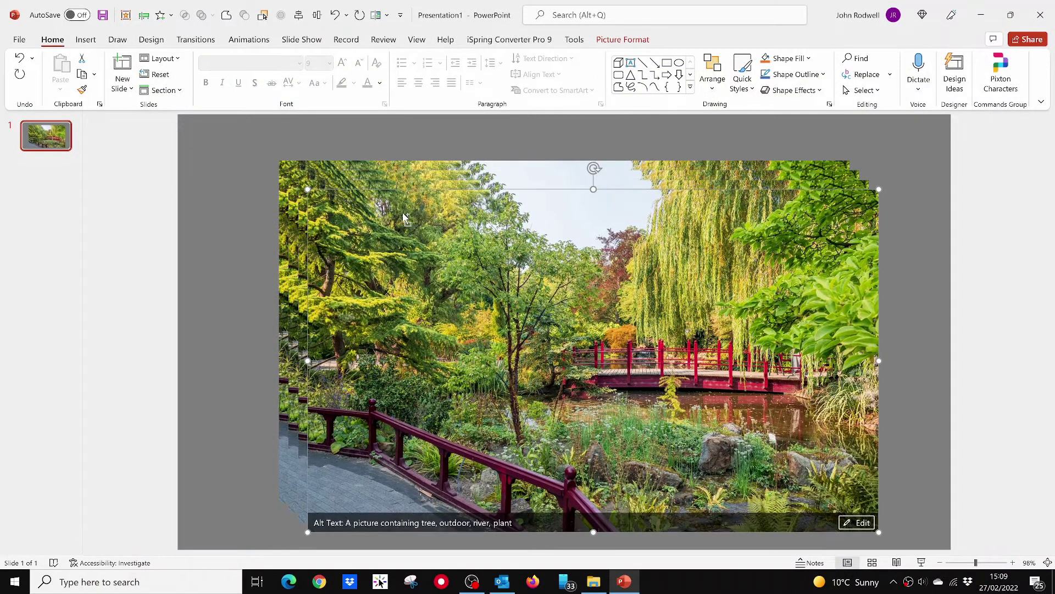
{"action": "key", "text": "ctrl+d"}
{"action": "key", "text": "ctrl+d"}
{"action": "key", "text": "ctrl+d"}
{"action": "key", "text": "ctrl+d"}
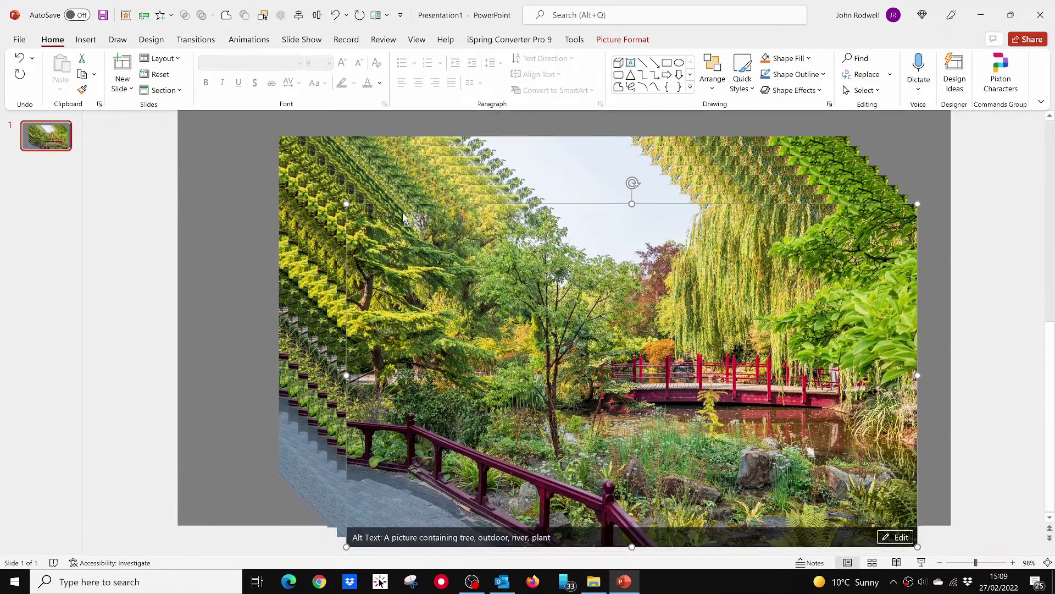
{"action": "key", "text": "ctrl+d"}
{"action": "key", "text": "ctrl+d"}
{"action": "key", "text": "ctrl+d"}
{"action": "key", "text": "ctrl+d"}
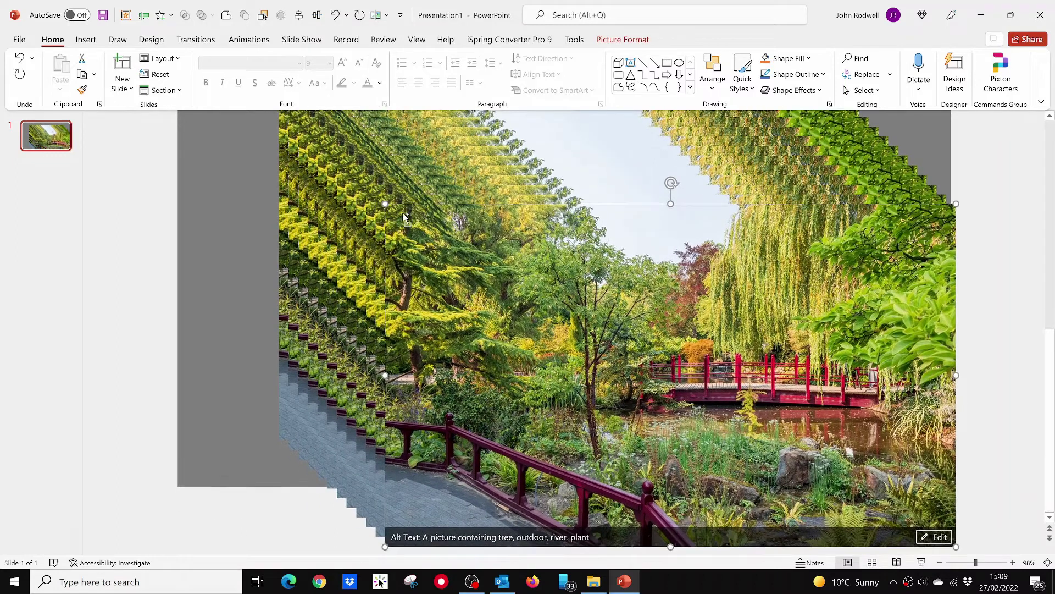
{"action": "key", "text": "ctrl+d"}
{"action": "key", "text": "ctrl+d"}
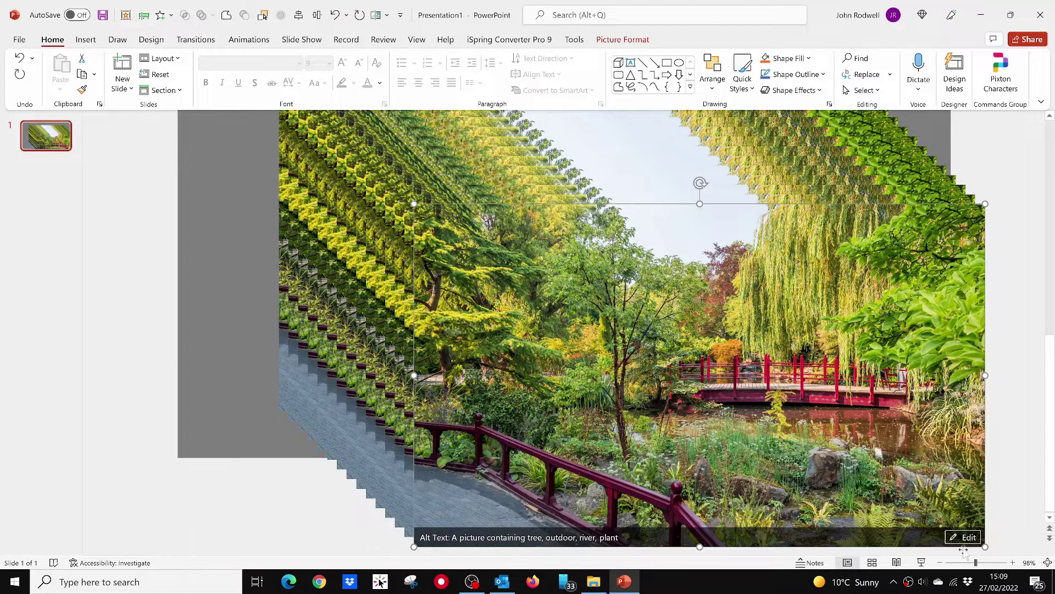
- Zoom out and marquee-select all the cascaded photo copies
{"action": "left_click_drag", "start_coordinate": [977, 566], "coordinate": [965, 572]}
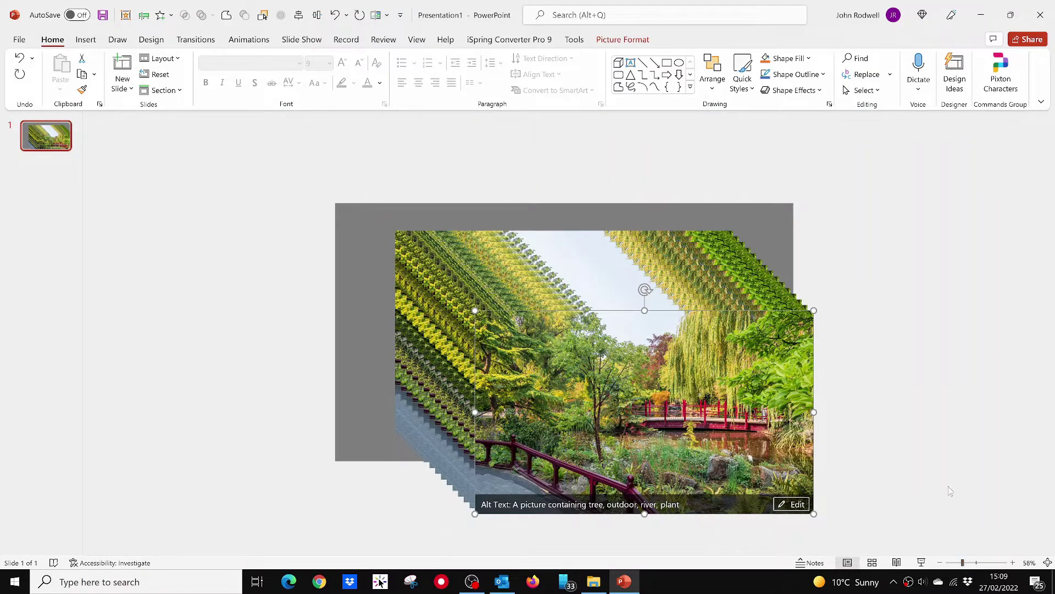
{"action": "left_click", "coordinate": [396, 188]}
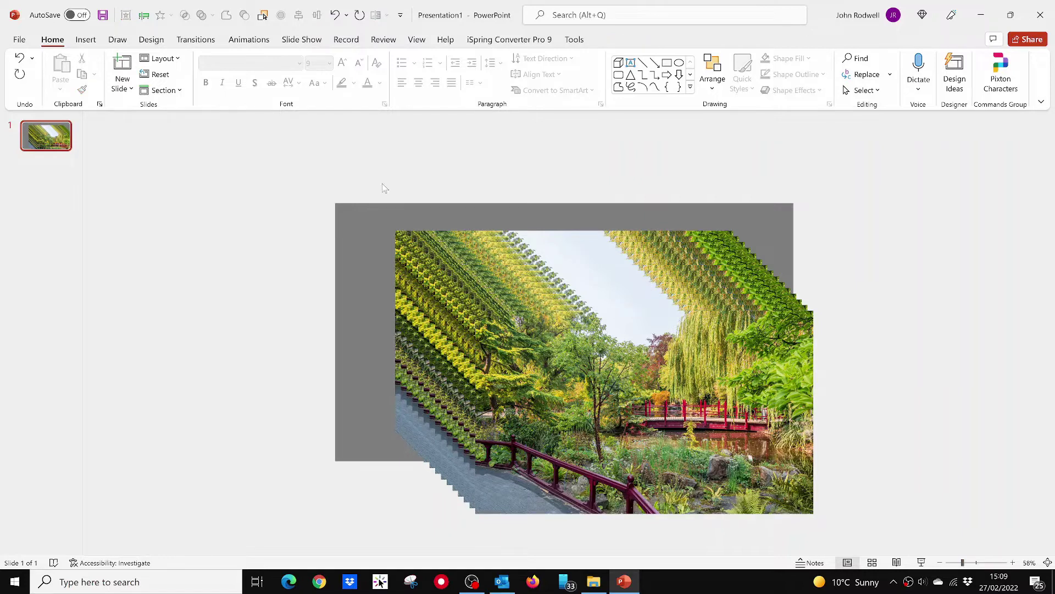
{"action": "left_click_drag", "start_coordinate": [382, 183], "coordinate": [859, 550]}
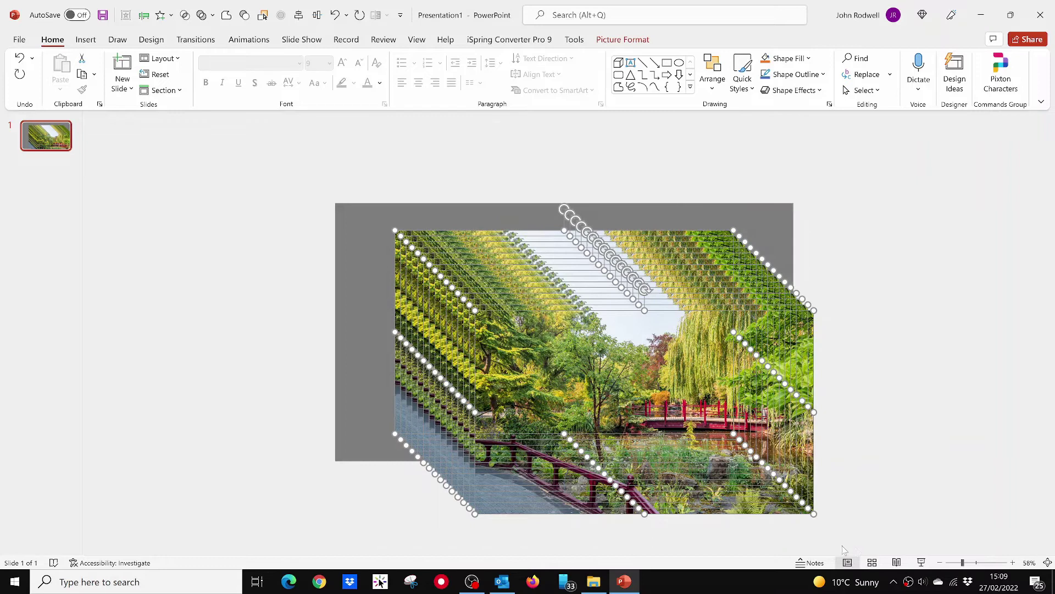
- Apply Align Center and Align Middle so all photo copies stack into one image
{"action": "left_click", "coordinate": [710, 91]}
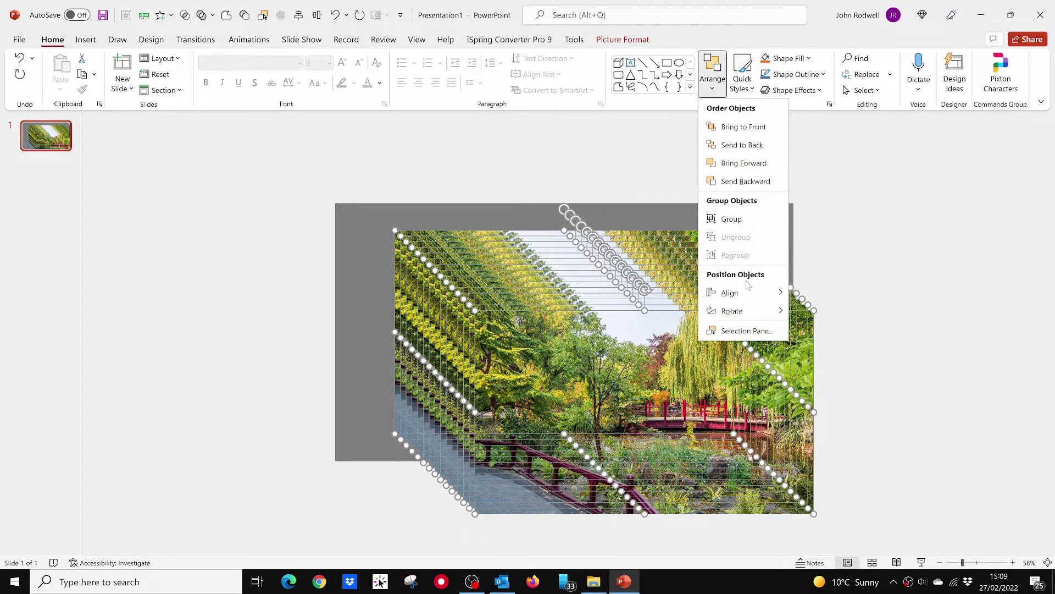
{"action": "mouse_move", "coordinate": [740, 300]}
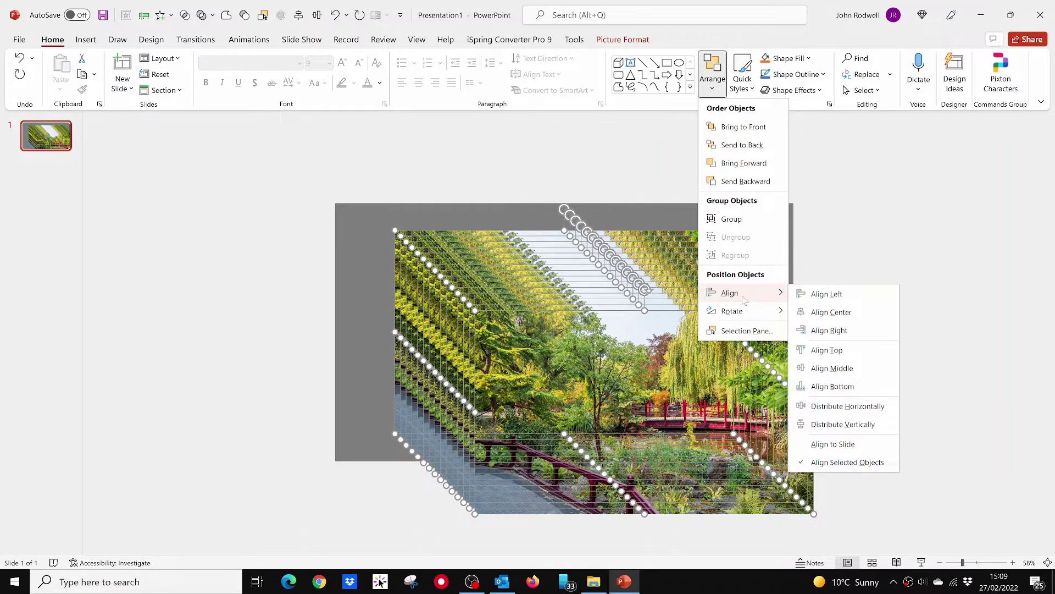
{"action": "left_click", "coordinate": [824, 312]}
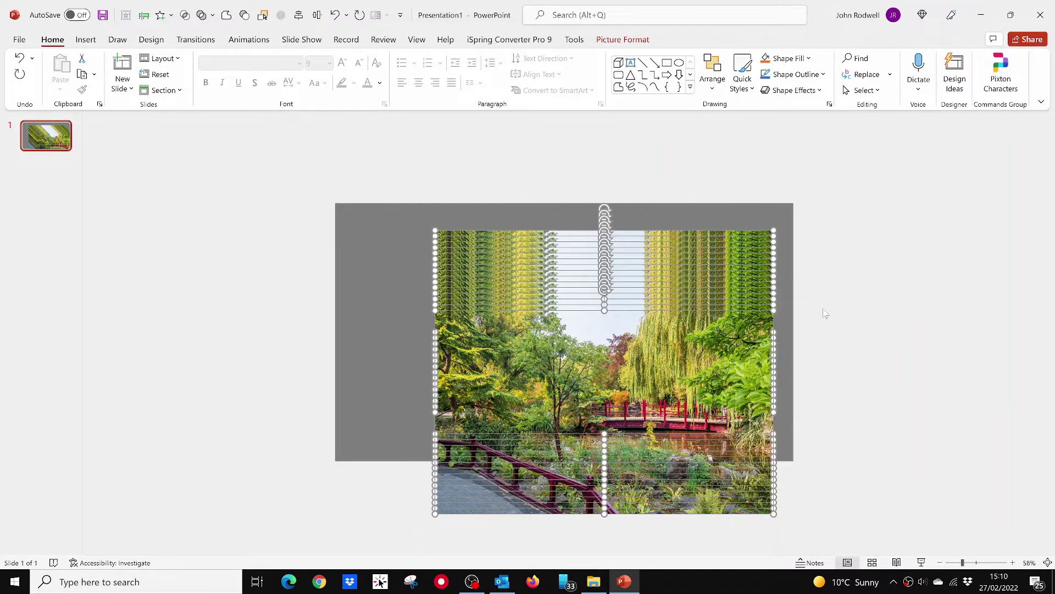
{"action": "left_click", "coordinate": [713, 90]}
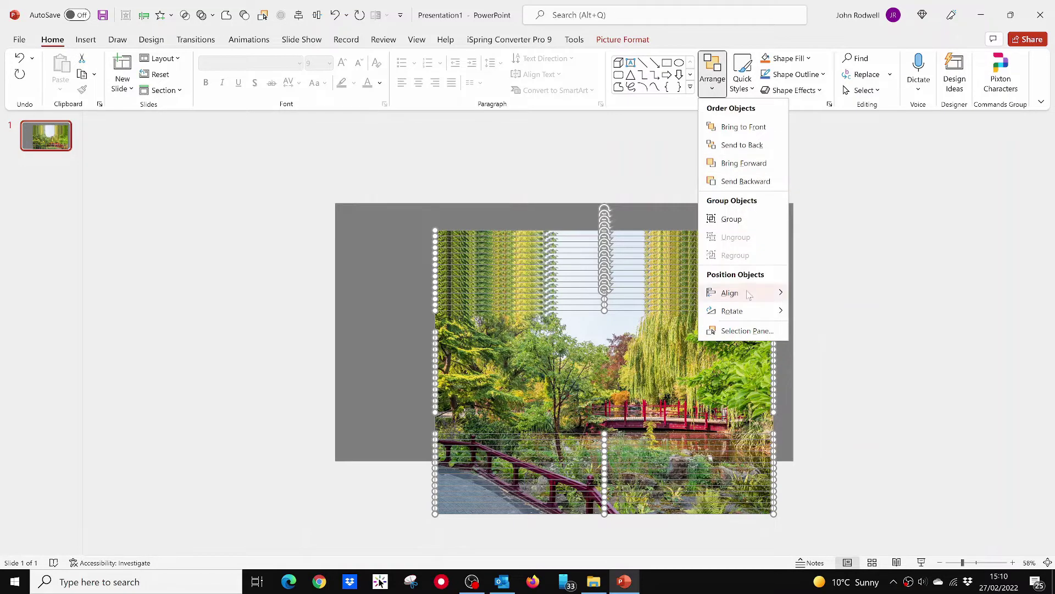
{"action": "mouse_move", "coordinate": [748, 295]}
{"action": "left_click", "coordinate": [834, 367]}
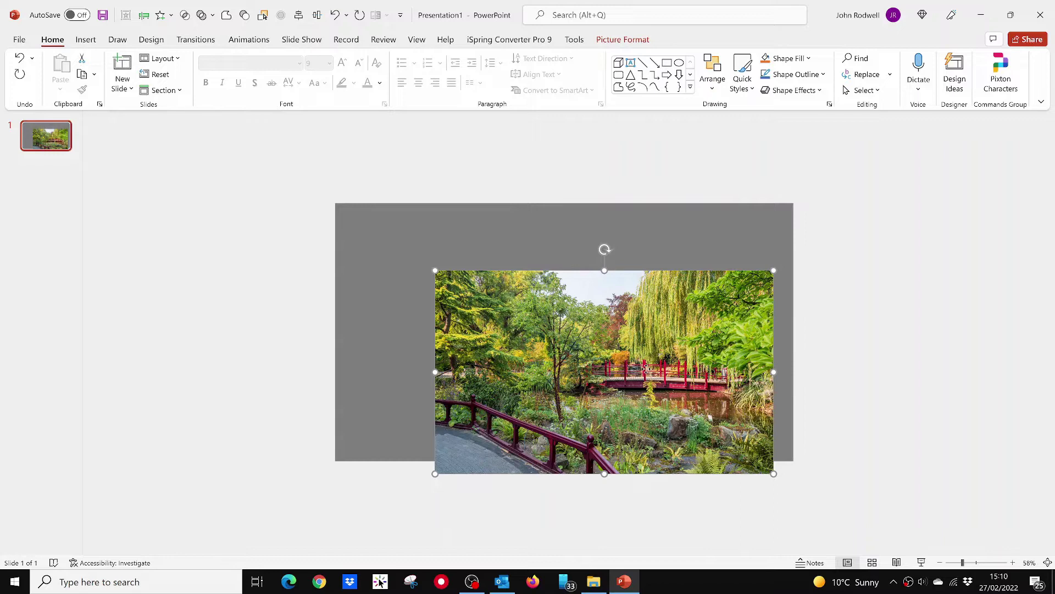
- Move the stacked photo toward the slide centre and zoom in
{"action": "left_click_drag", "start_coordinate": [645, 367], "coordinate": [611, 335]}
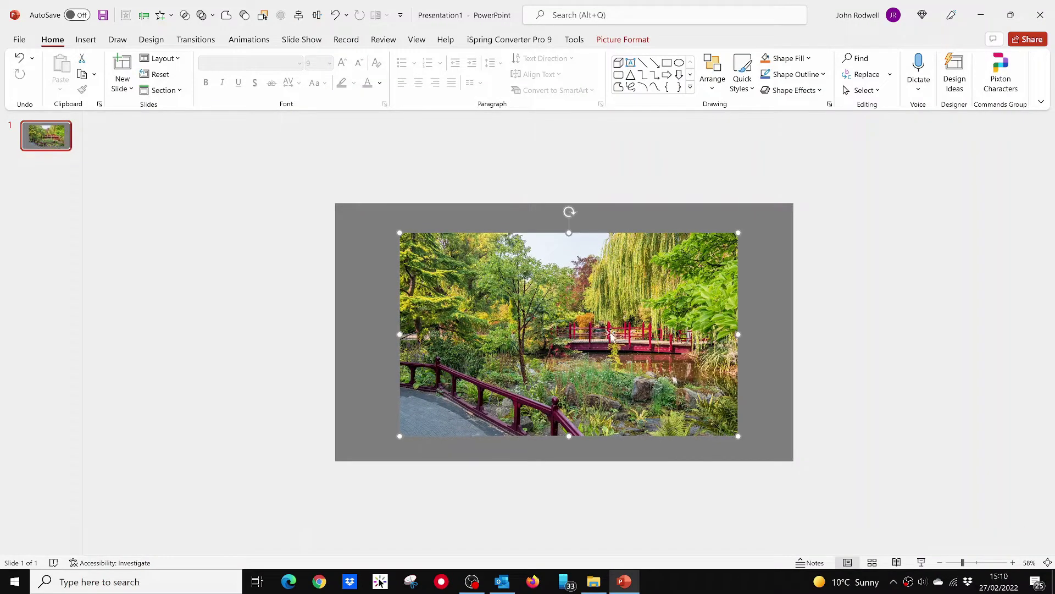
{"action": "left_click", "coordinate": [811, 363]}
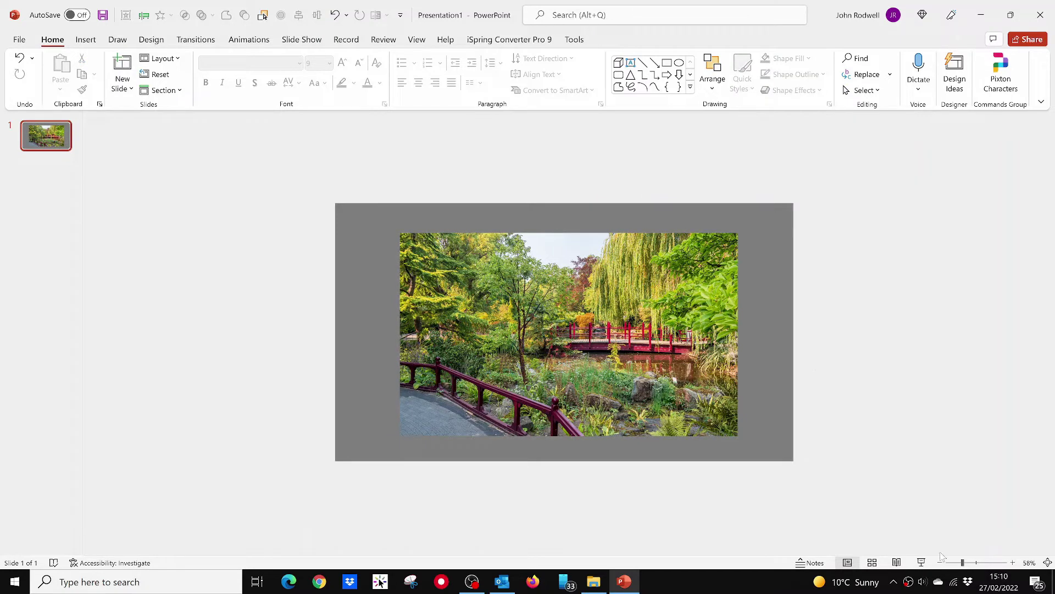
{"action": "left_click_drag", "start_coordinate": [963, 562], "coordinate": [973, 562]}
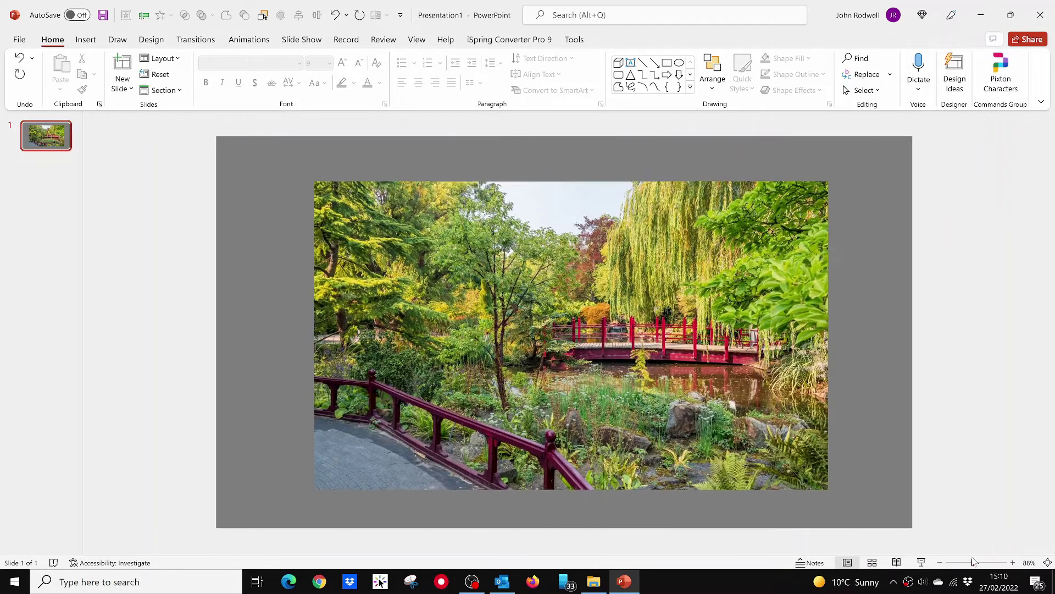
- Draw a rectangle and size it to 5 cm by 5 cm in the Size settings
{"action": "left_click", "coordinate": [668, 64]}
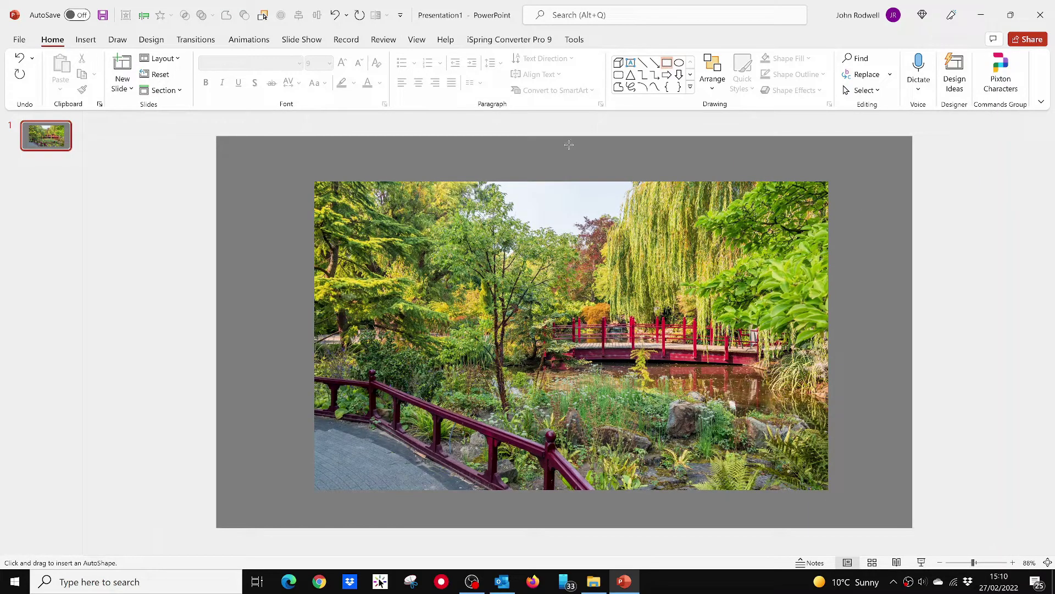
{"action": "left_click_drag", "start_coordinate": [569, 145], "coordinate": [633, 205]}
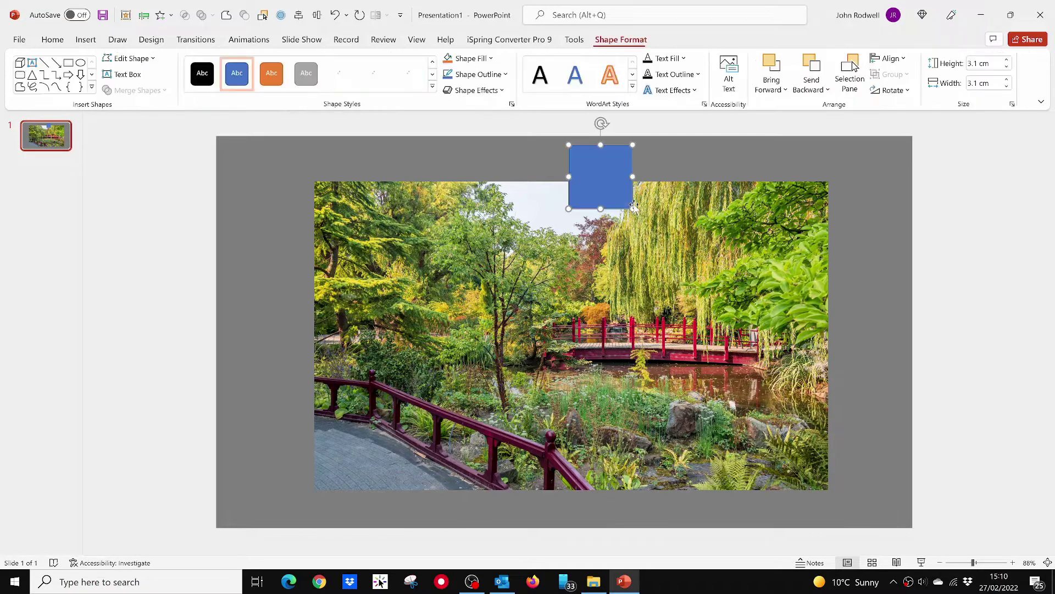
{"action": "left_click", "coordinate": [1011, 104]}
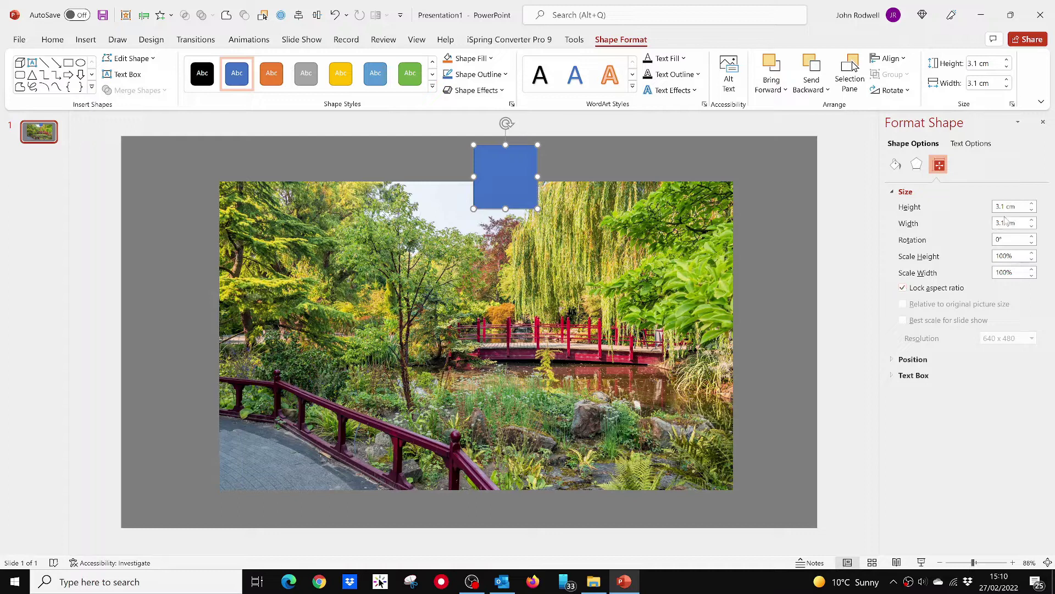
{"action": "left_click", "coordinate": [1032, 203]}
{"action": "left_click", "coordinate": [1032, 204]}
{"action": "left_click", "coordinate": [1032, 203]}
{"action": "left_click_drag", "start_coordinate": [1032, 204], "coordinate": [1032, 204]}
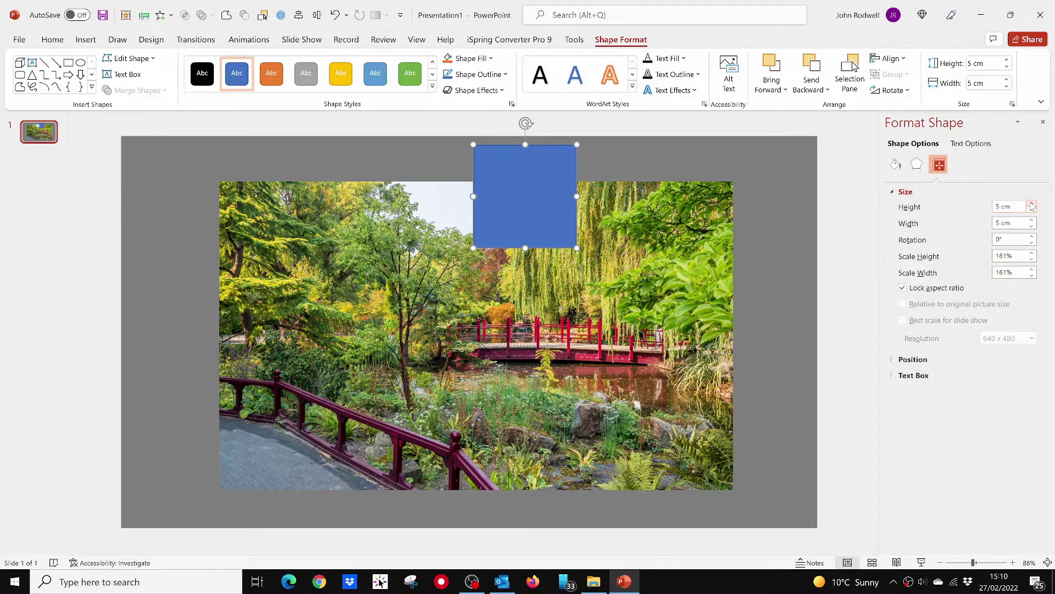
- Place the square on the photo's top-left corner and remove its outline
{"action": "left_click_drag", "start_coordinate": [547, 190], "coordinate": [294, 226]}
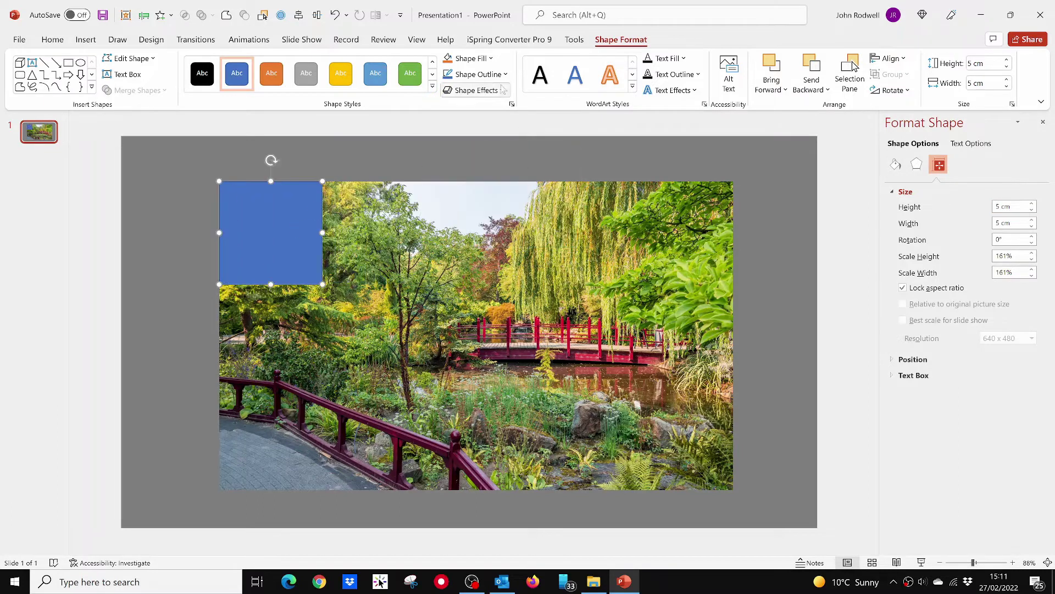
{"action": "left_click", "coordinate": [481, 77]}
{"action": "left_click", "coordinate": [479, 211]}
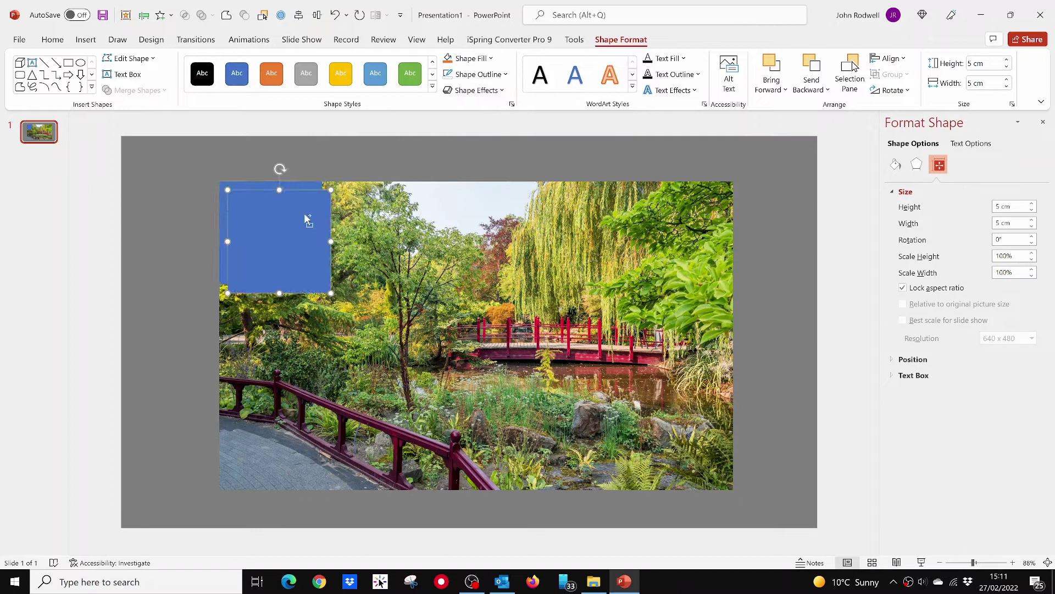
- Copy the square to build a row of five blue squares across the photo's top
{"action": "left_click_drag", "start_coordinate": [305, 212], "coordinate": [399, 205]}
{"action": "left_click", "coordinate": [275, 223], "text": "shift"}
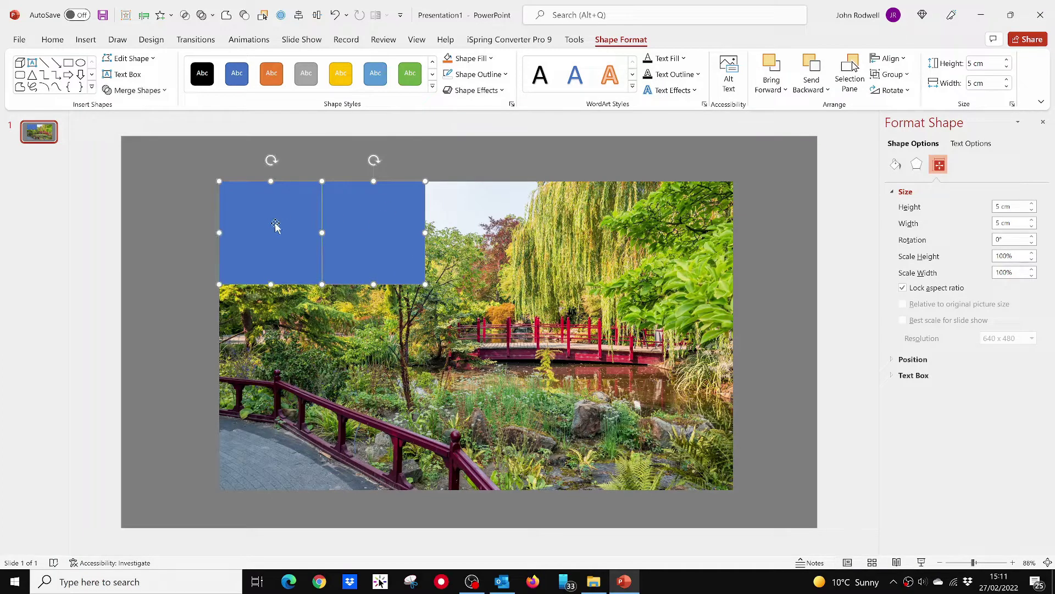
{"action": "left_click_drag", "start_coordinate": [275, 223], "coordinate": [479, 214]}
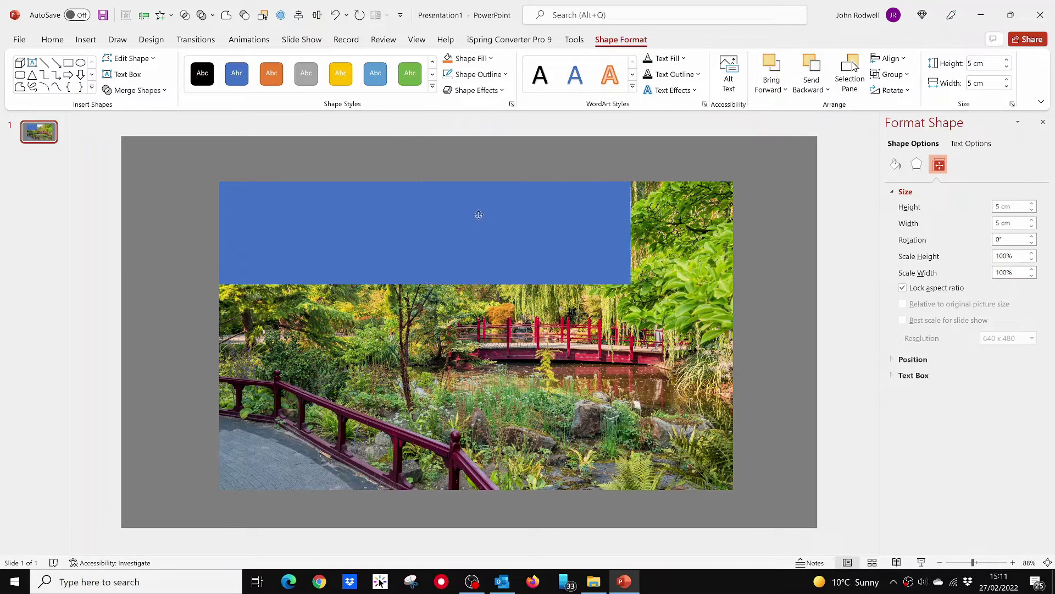
{"action": "left_click", "coordinate": [546, 209]}
{"action": "right_click", "coordinate": [600, 198]}
{"action": "left_click", "coordinate": [631, 227]}
{"action": "right_click", "coordinate": [757, 205]}
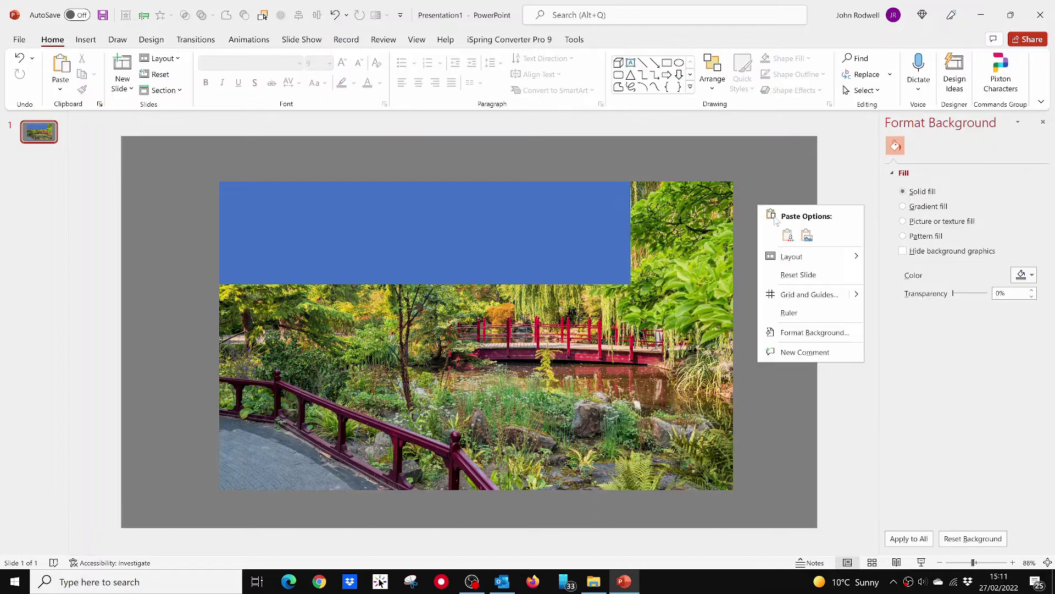
{"action": "left_click", "coordinate": [770, 233]}
{"action": "left_click_drag", "start_coordinate": [578, 228], "coordinate": [681, 228]}
- Group the five squares into one strip and show its size settings
{"action": "left_click_drag", "start_coordinate": [770, 300], "coordinate": [194, 163]}
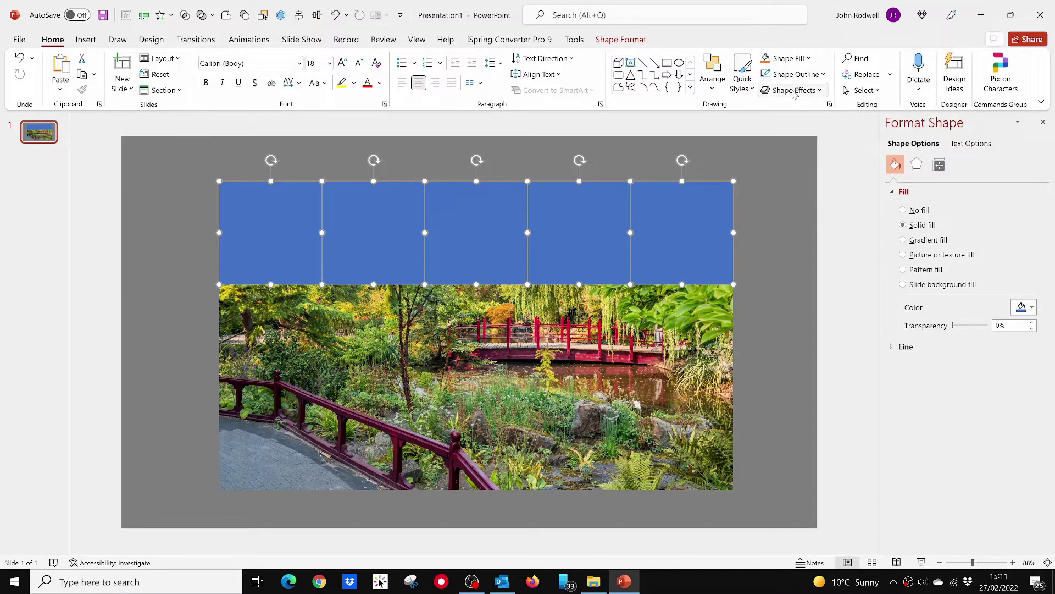
{"action": "left_click", "coordinate": [713, 71]}
{"action": "left_click", "coordinate": [725, 283]}
{"action": "left_click", "coordinate": [940, 164]}
{"action": "left_click", "coordinate": [940, 165]}
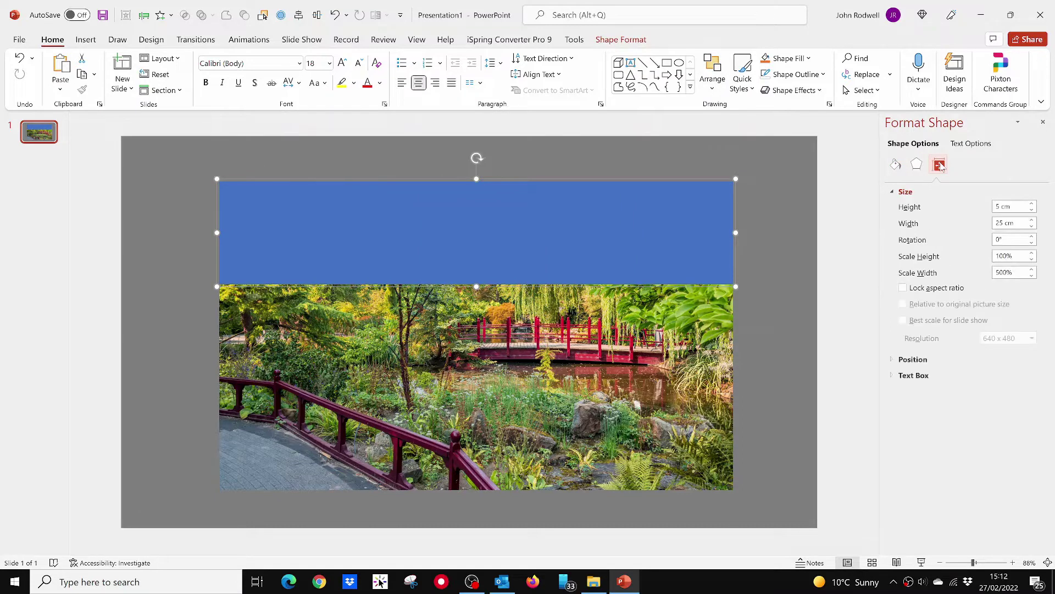
- Paste two more strips over the photo's middle and bottom
{"action": "key", "text": "ctrl+c"}
{"action": "key", "text": "ctrl+v"}
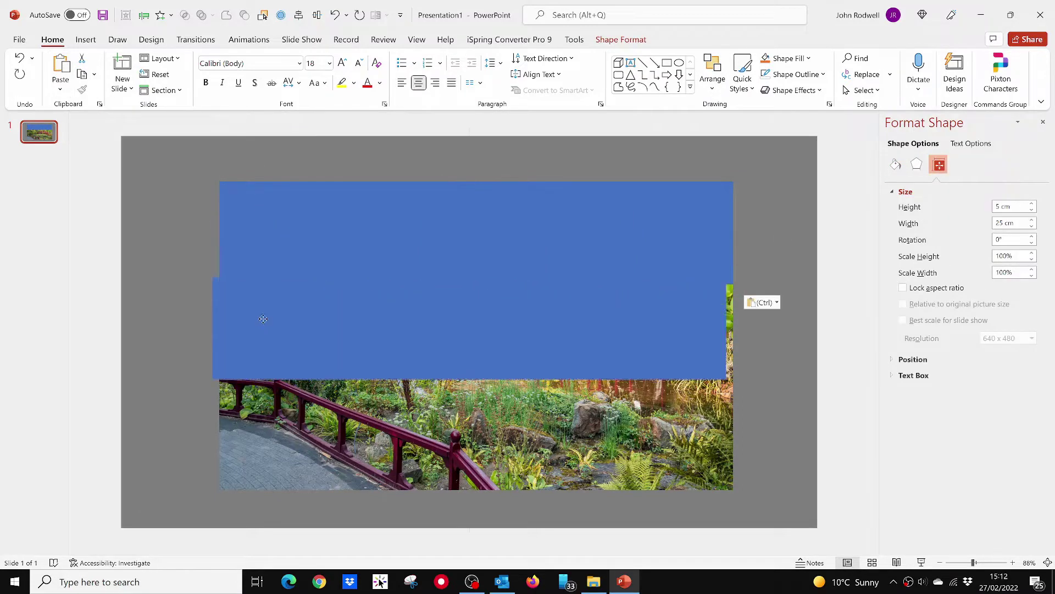
{"action": "left_click_drag", "start_coordinate": [258, 318], "coordinate": [271, 325]}
{"action": "key", "text": "ctrl+v"}
{"action": "left_click_drag", "start_coordinate": [322, 237], "coordinate": [320, 441]}
- Ungroup all three strips into individual squares, then deselect
{"action": "key", "text": "ctrl+a"}
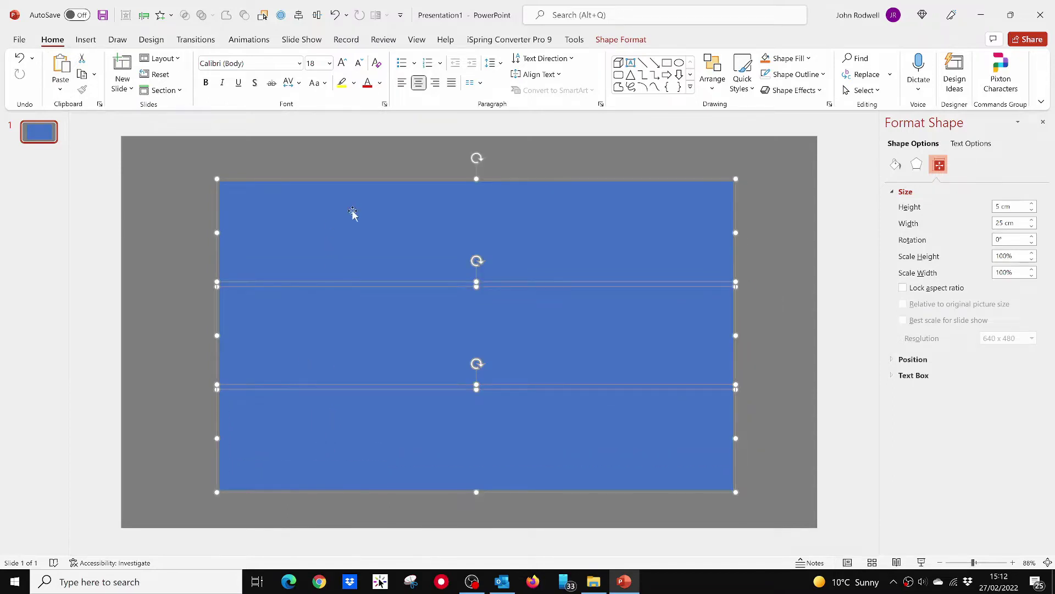
{"action": "left_click", "coordinate": [713, 79]}
{"action": "left_click", "coordinate": [714, 236]}
{"action": "left_click", "coordinate": [680, 324]}
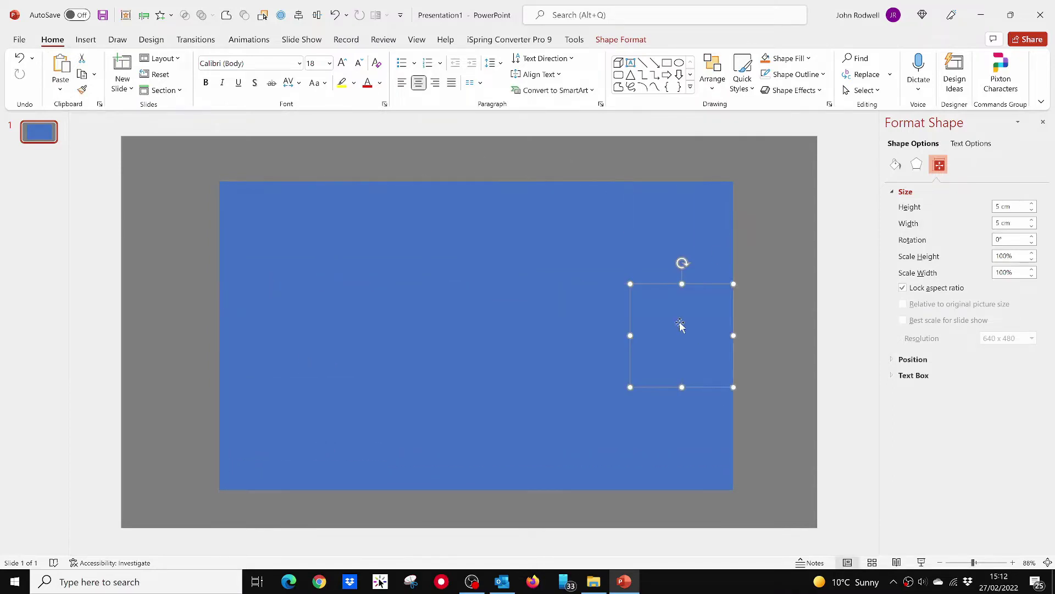
{"action": "left_click", "coordinate": [768, 364]}
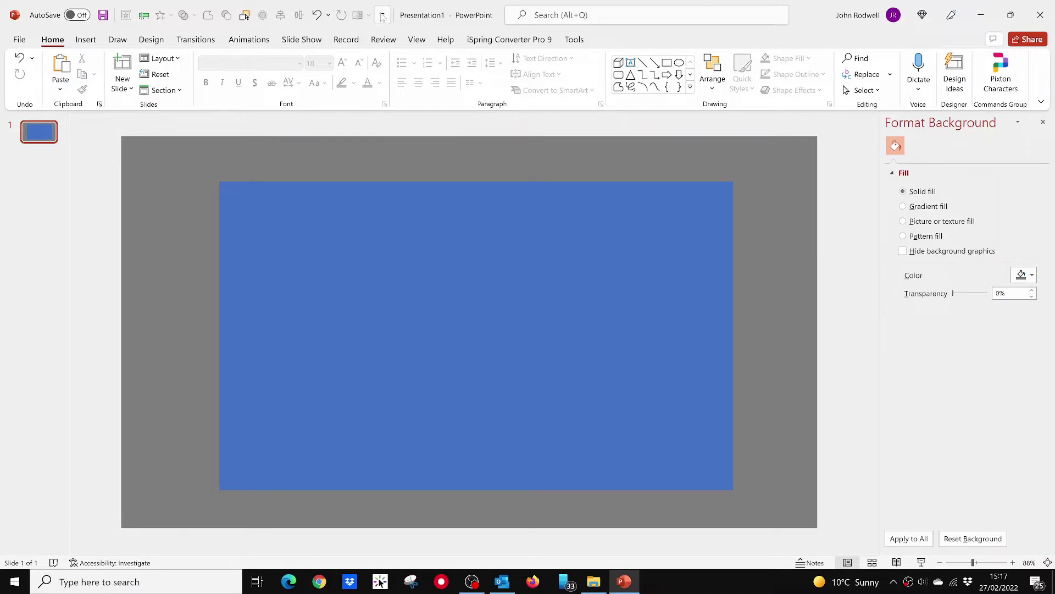
- Add Intersect Shapes from All Commands to the Quick Access Toolbar
{"action": "left_click", "coordinate": [383, 17]}
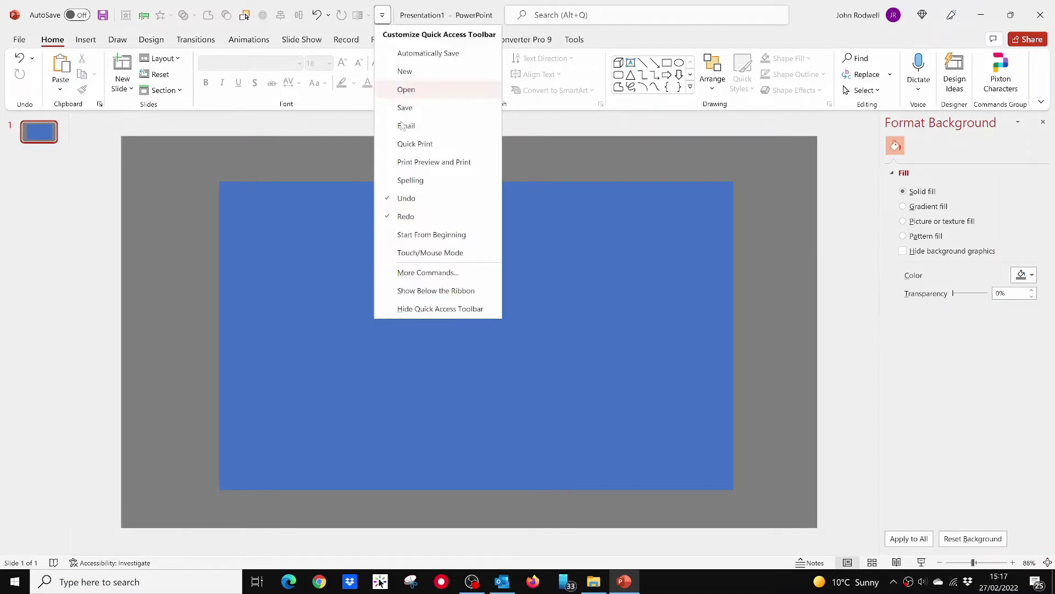
{"action": "left_click", "coordinate": [418, 273]}
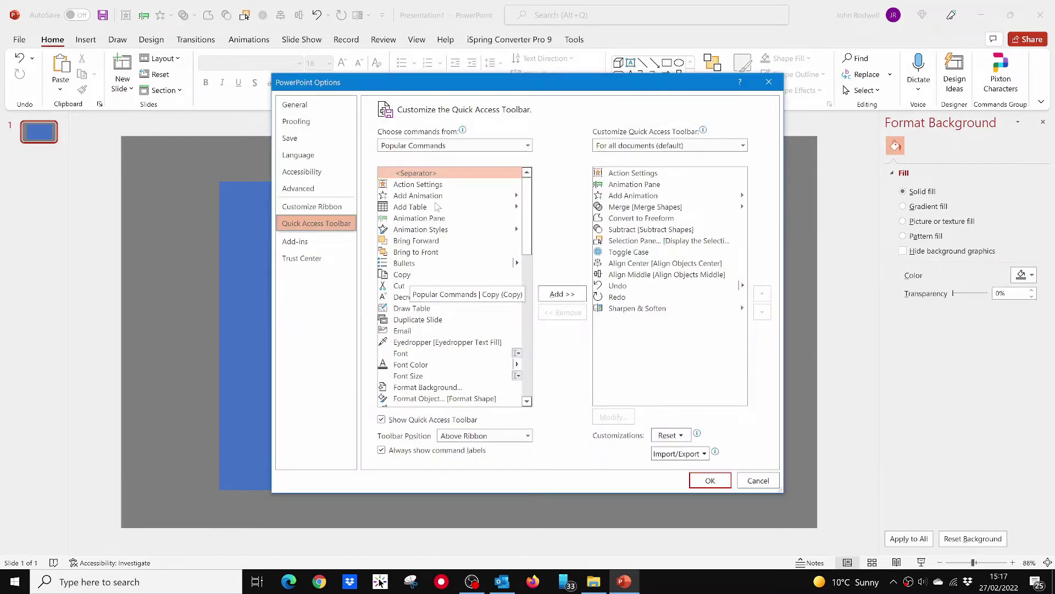
{"action": "left_click", "coordinate": [528, 145]}
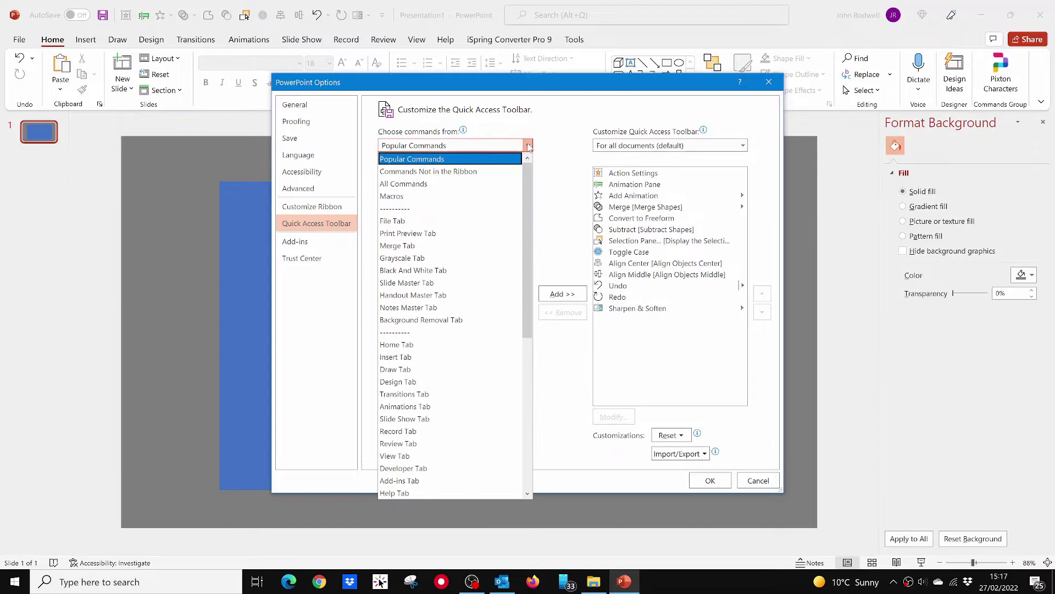
{"action": "left_click", "coordinate": [411, 186]}
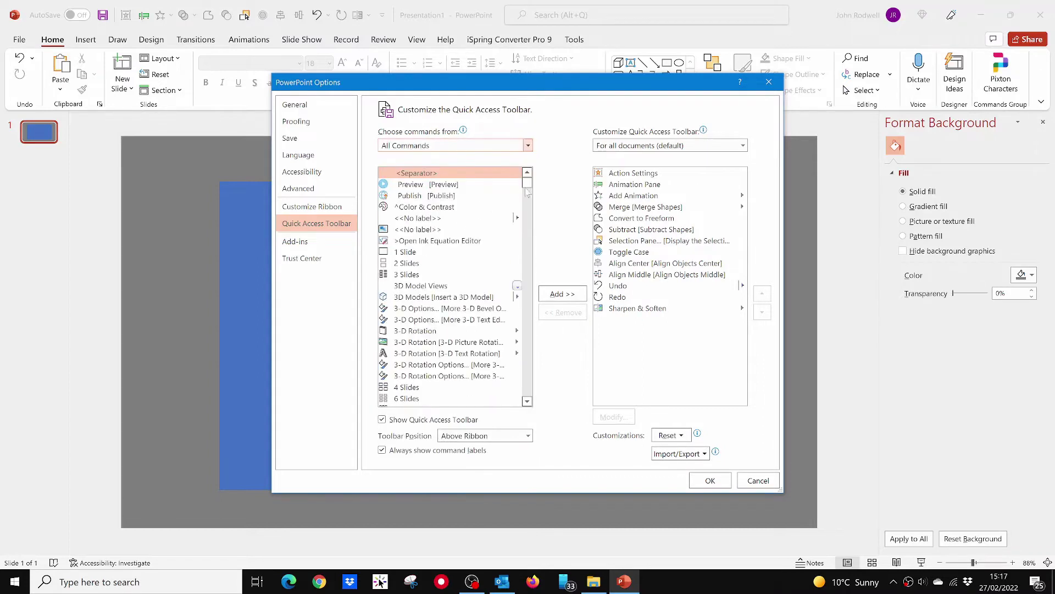
{"action": "left_click_drag", "start_coordinate": [528, 185], "coordinate": [526, 276]}
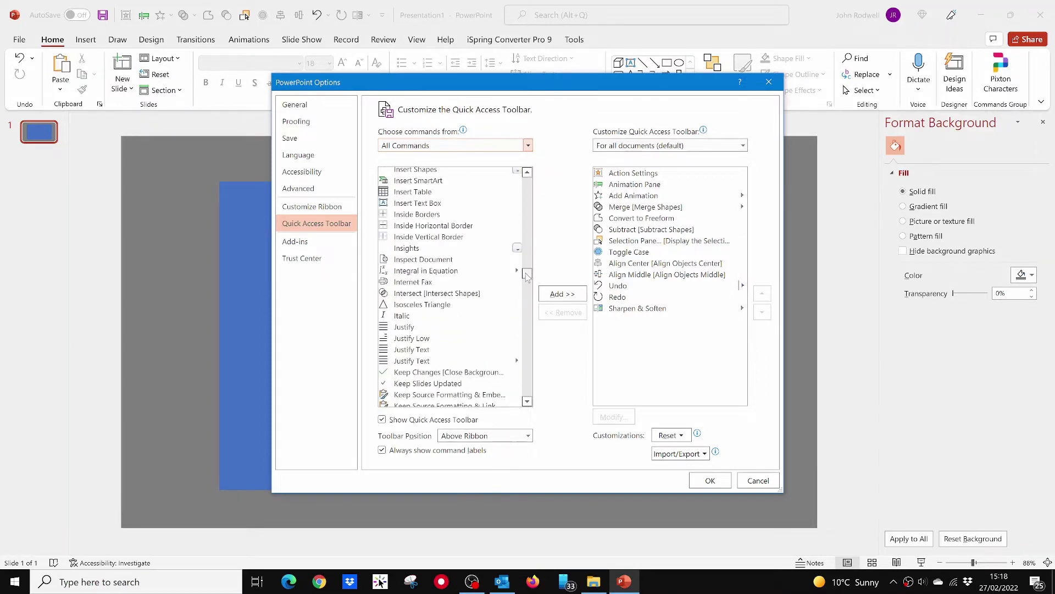
{"action": "left_click", "coordinate": [412, 295]}
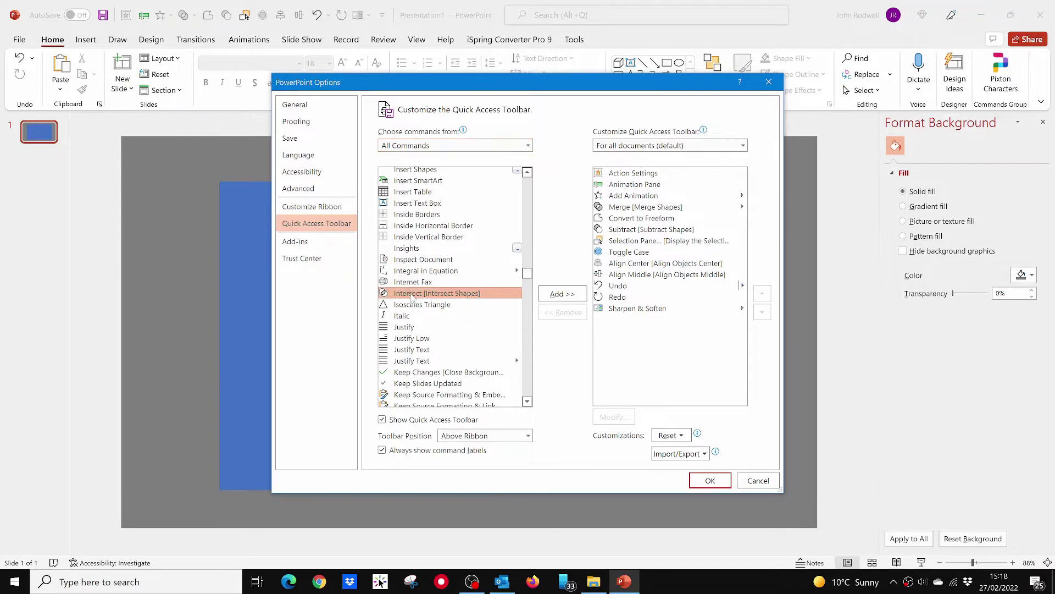
{"action": "left_click", "coordinate": [557, 294]}
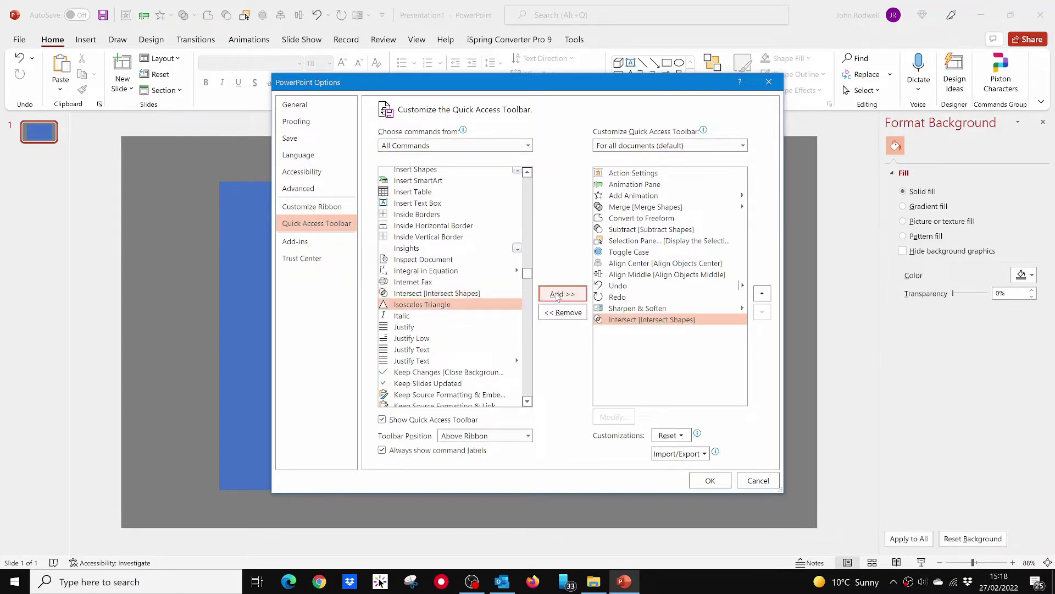
{"action": "left_click", "coordinate": [710, 480]}
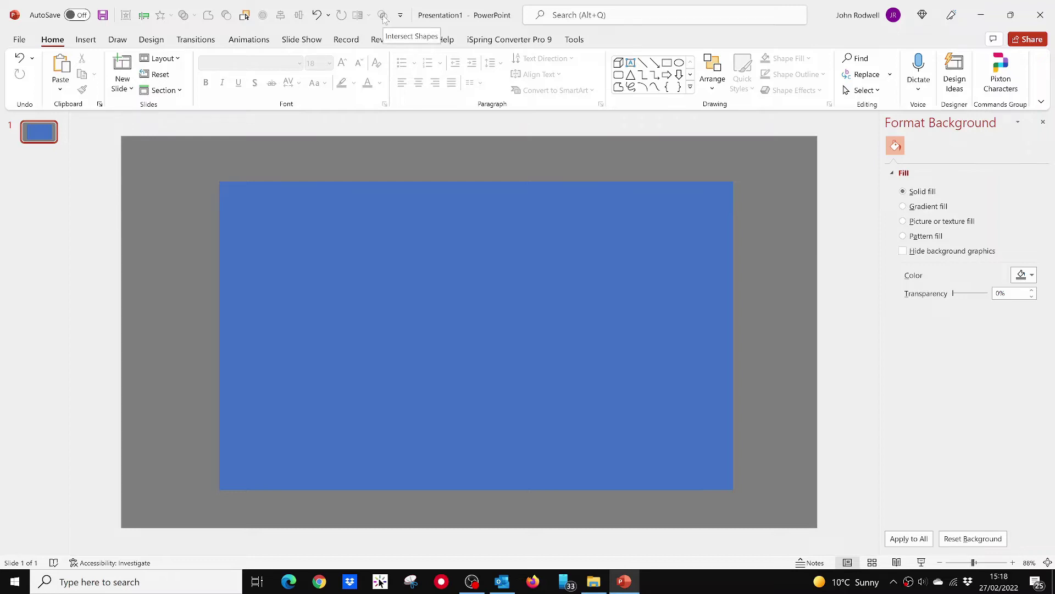
- Move a blue square off the photo, then intersect the photo with the first two top-row squares
{"action": "left_click", "coordinate": [706, 461]}
{"action": "left_click_drag", "start_coordinate": [714, 457], "coordinate": [775, 480]}
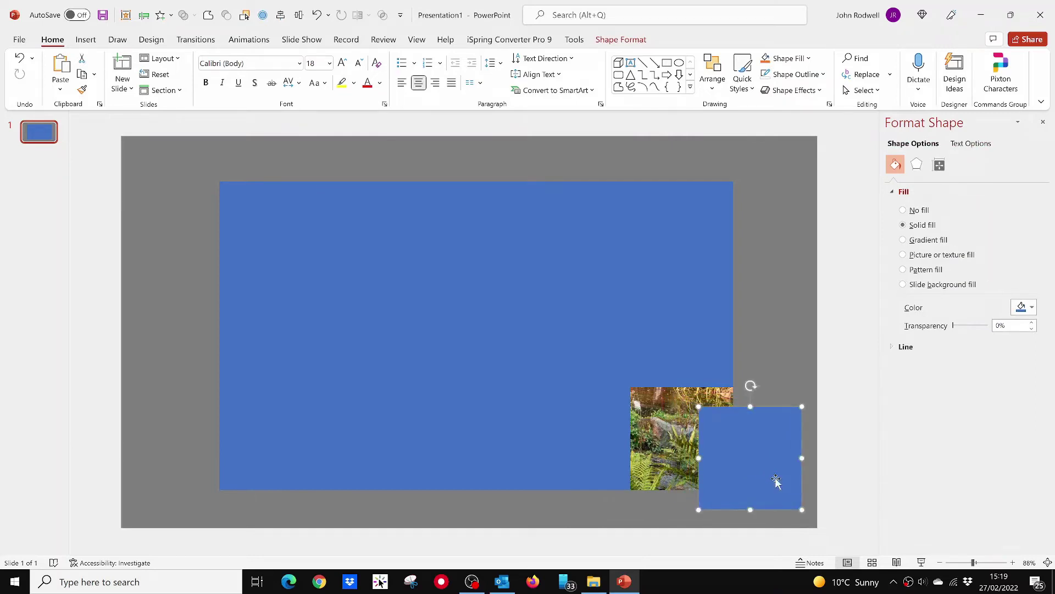
{"action": "left_click", "coordinate": [655, 426]}
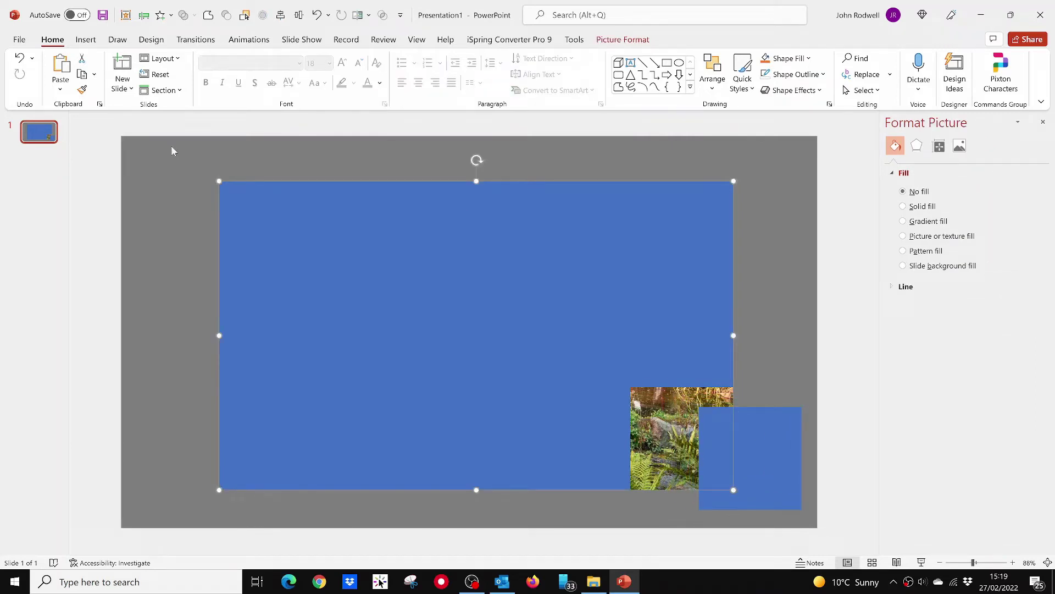
{"action": "left_click", "coordinate": [258, 217], "text": "shift"}
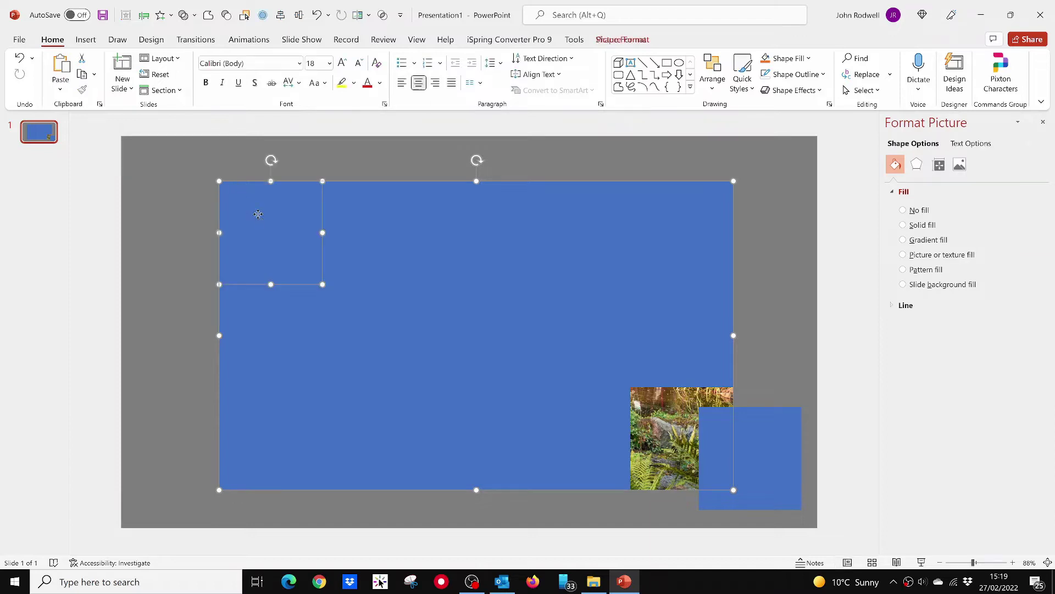
{"action": "left_click", "coordinate": [382, 15]}
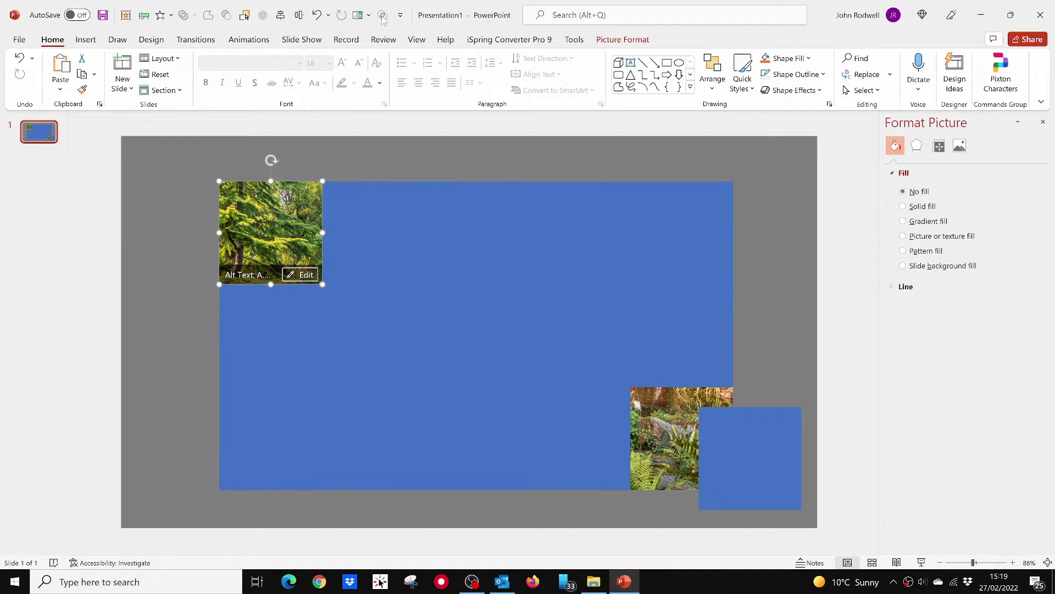
{"action": "left_click", "coordinate": [654, 420]}
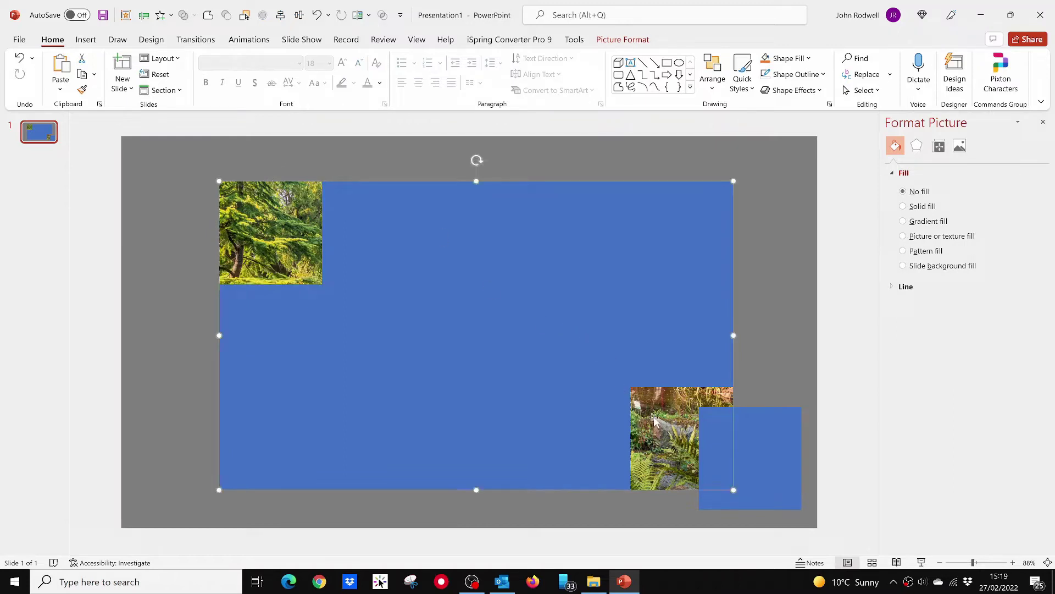
{"action": "left_click", "coordinate": [370, 238], "text": "shift"}
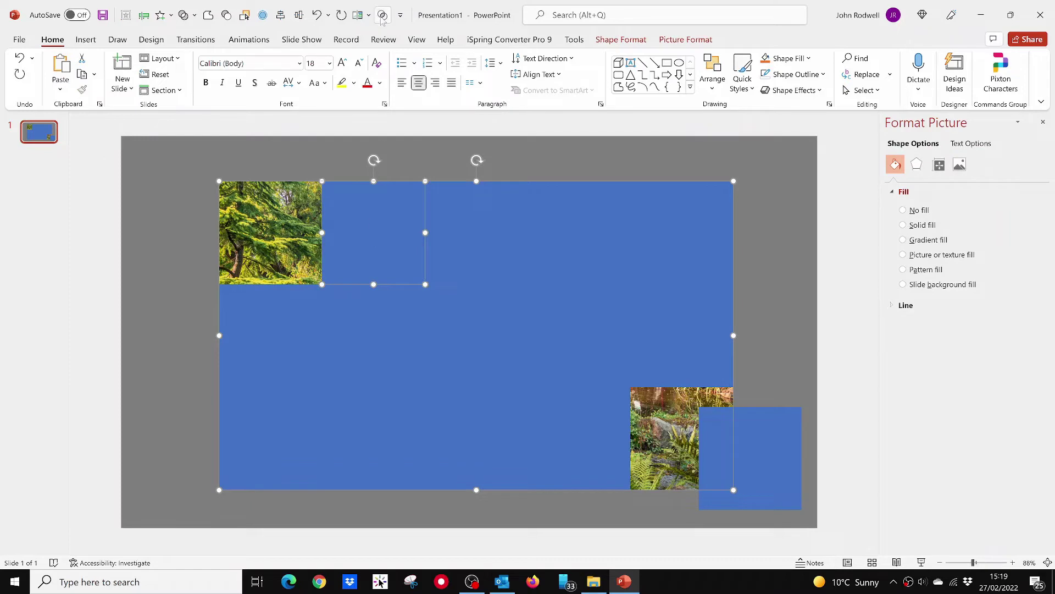
{"action": "left_click", "coordinate": [382, 15]}
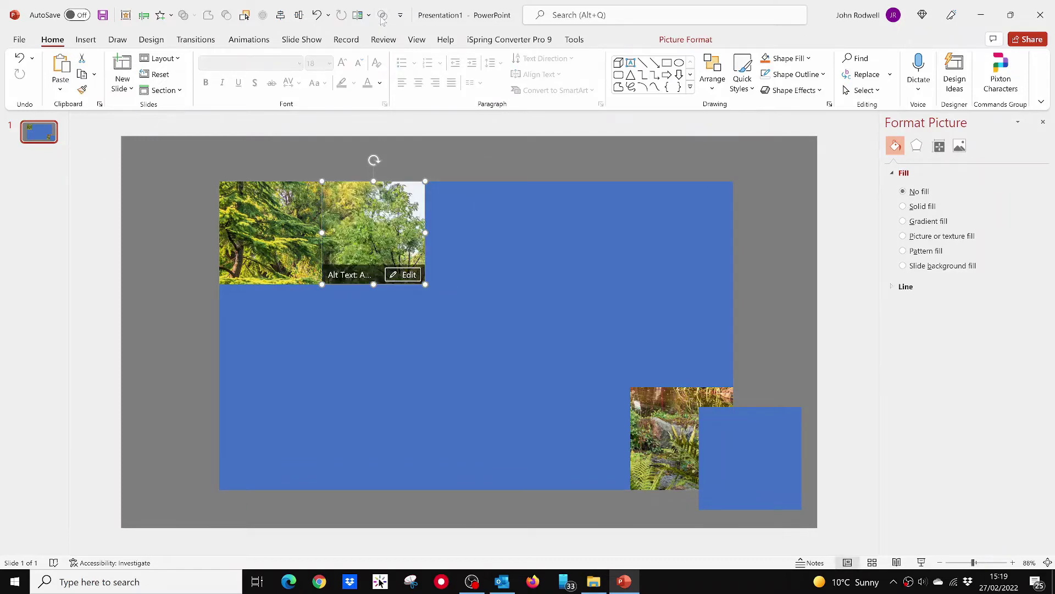
- Intersect the photo with the remaining three top-row squares, including the willow piece
{"action": "left_click", "coordinate": [654, 418]}
{"action": "left_click", "coordinate": [441, 222], "text": "shift"}
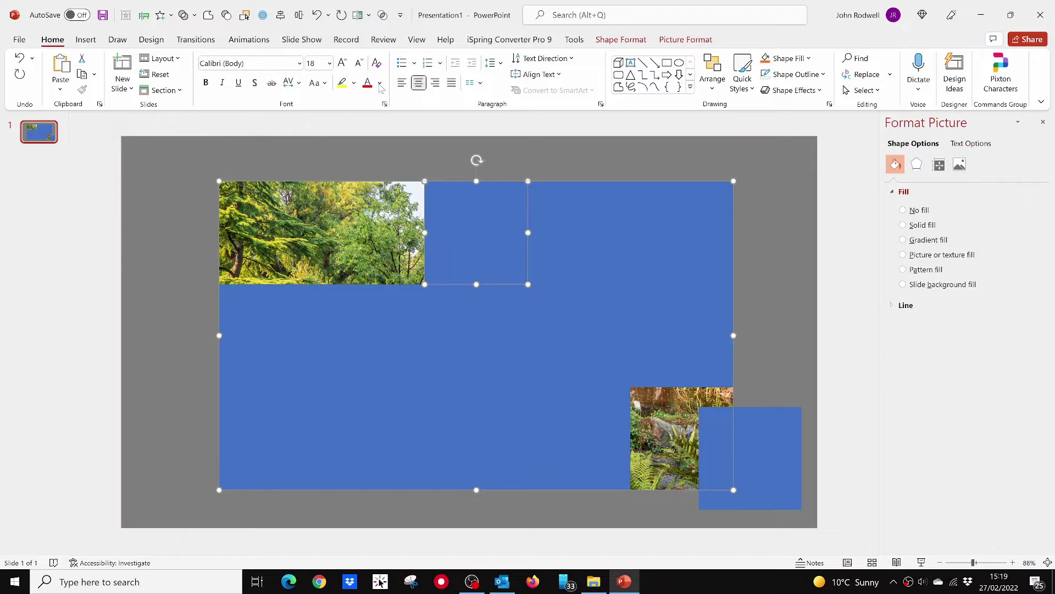
{"action": "left_click", "coordinate": [382, 16]}
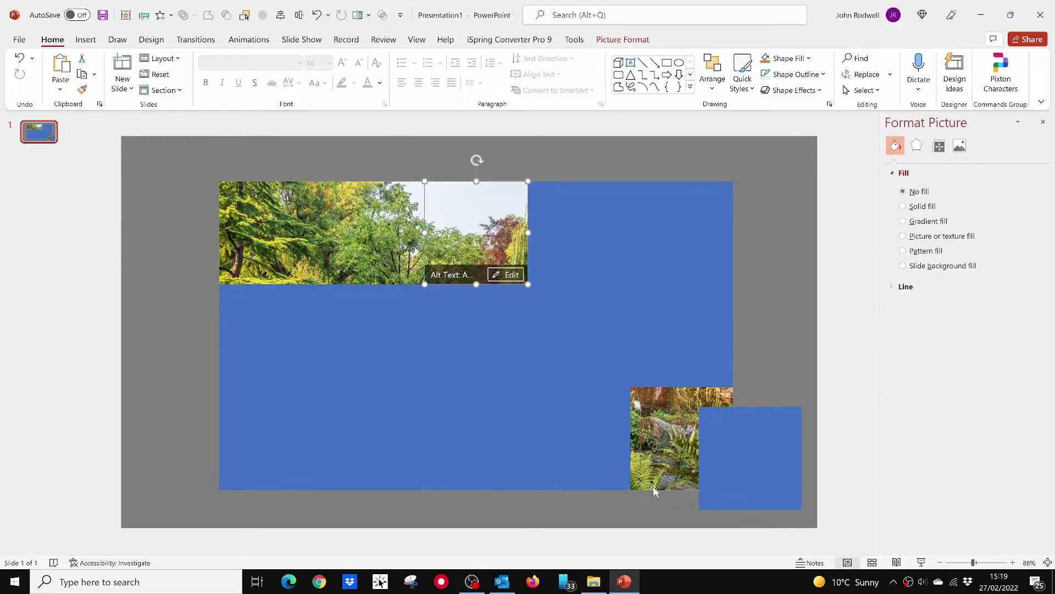
{"action": "left_click", "coordinate": [566, 299]}
{"action": "left_click", "coordinate": [549, 243], "text": "shift"}
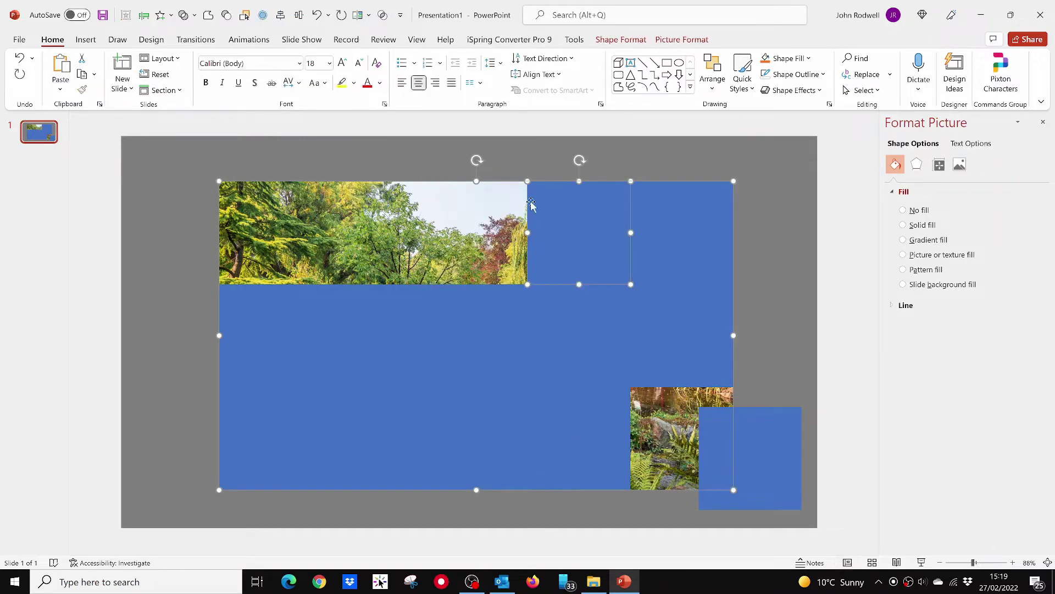
{"action": "left_click", "coordinate": [384, 15]}
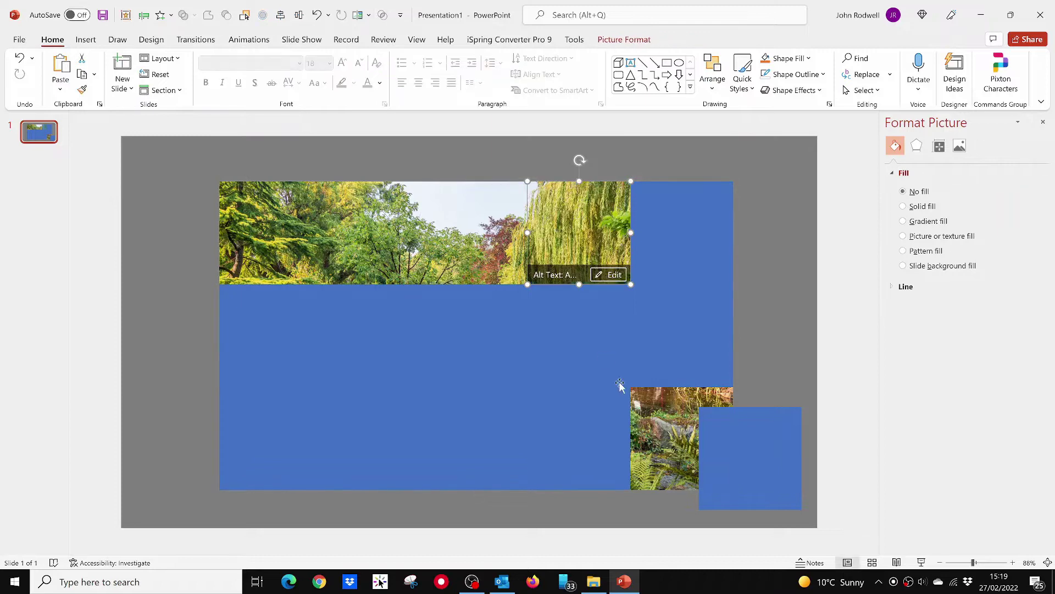
{"action": "left_click", "coordinate": [656, 230], "text": "shift"}
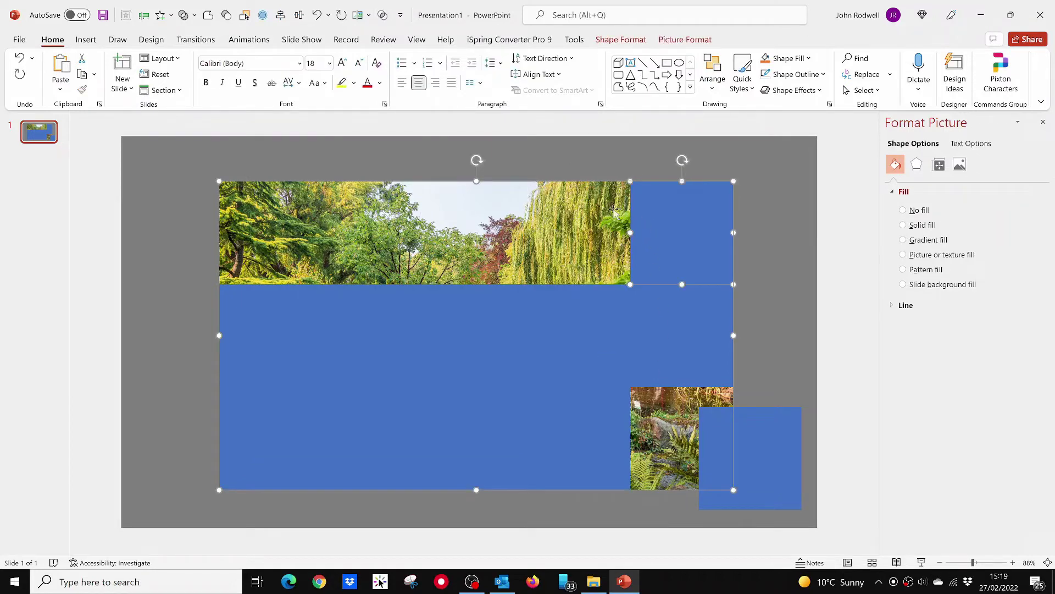
{"action": "left_click", "coordinate": [383, 16]}
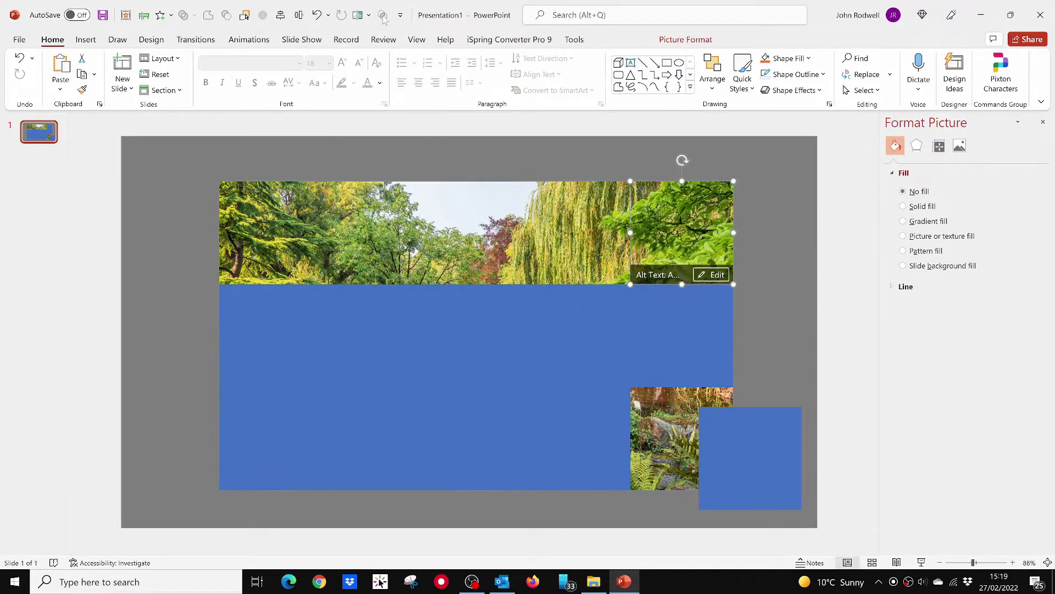
- Intersect the photo with each of the five middle-row squares
{"action": "left_click", "coordinate": [663, 428]}
{"action": "left_click", "coordinate": [271, 335]}
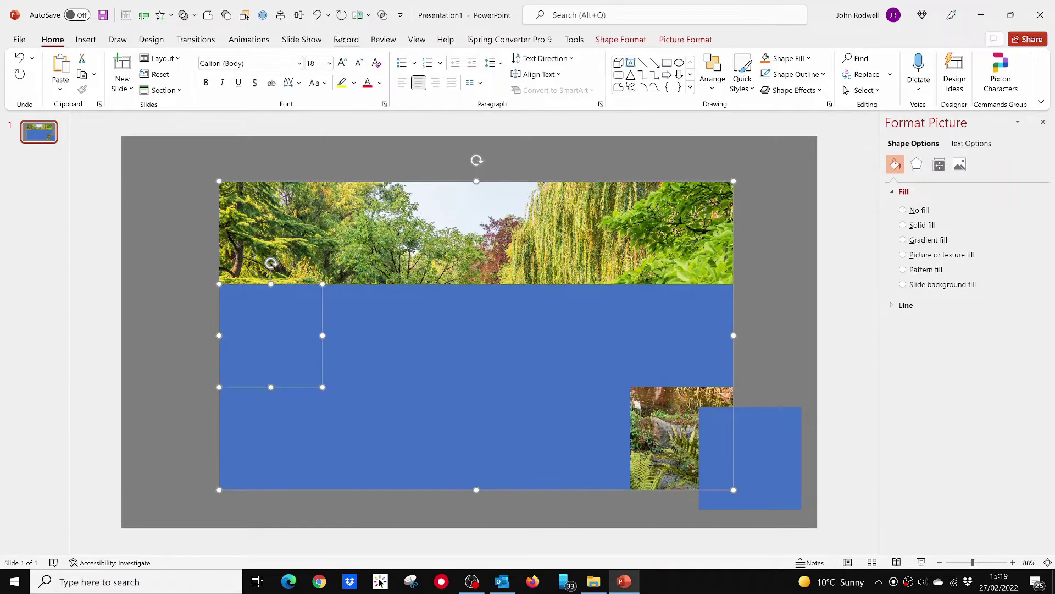
{"action": "left_click", "coordinate": [383, 15]}
{"action": "left_click", "coordinate": [646, 417]}
{"action": "left_click", "coordinate": [356, 311]}
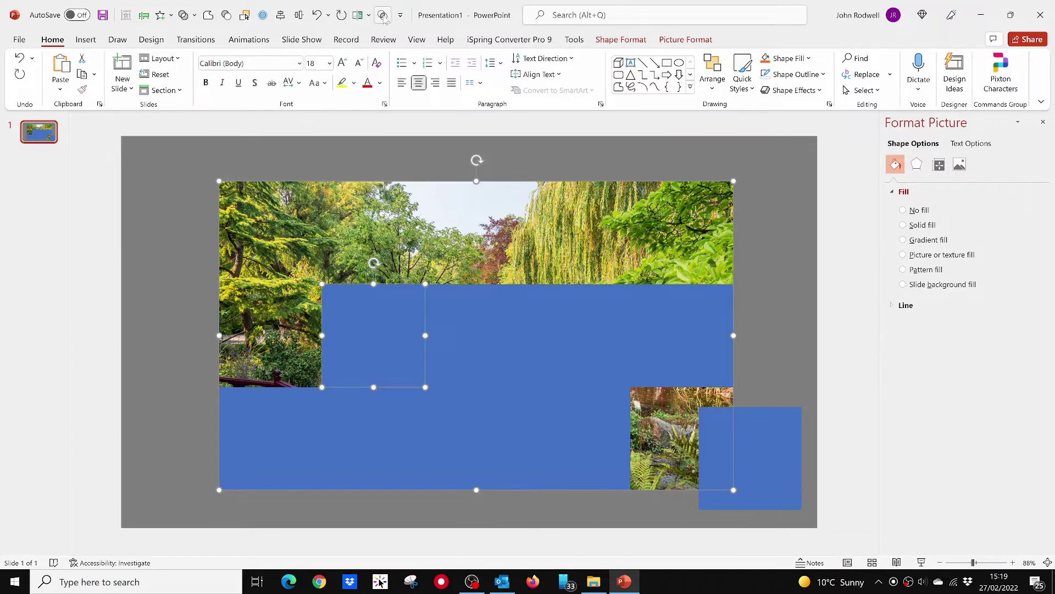
{"action": "left_click", "coordinate": [383, 16]}
{"action": "left_click", "coordinate": [467, 349]}
{"action": "left_click", "coordinate": [383, 16]}
{"action": "left_click", "coordinate": [646, 432]}
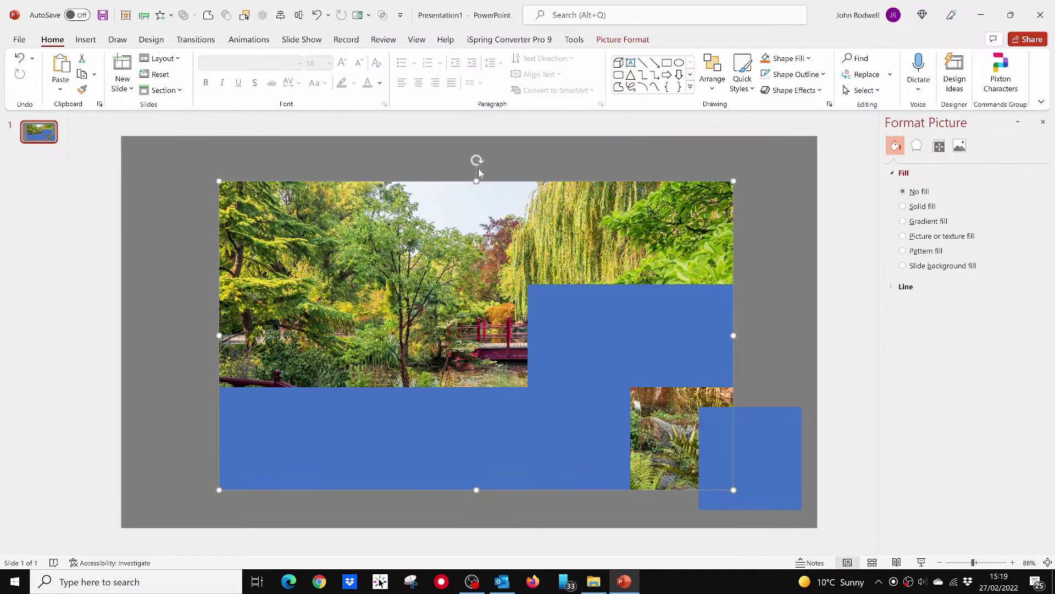
{"action": "left_click", "coordinate": [580, 336], "text": "shift"}
{"action": "left_click", "coordinate": [383, 15]}
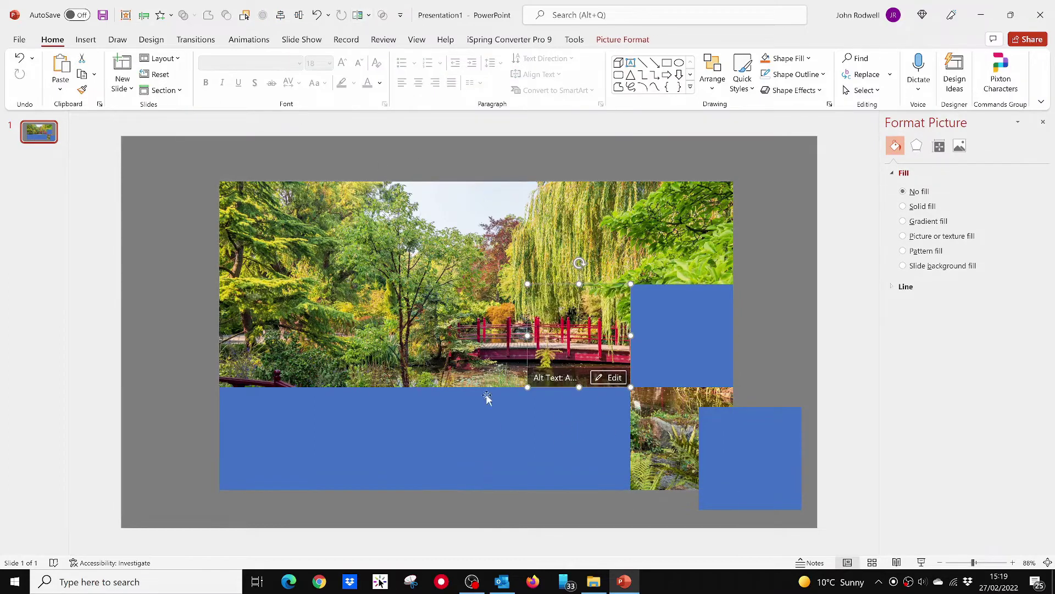
{"action": "left_click", "coordinate": [665, 421]}
{"action": "left_click", "coordinate": [676, 330], "text": "shift"}
{"action": "left_click", "coordinate": [383, 15]}
- Intersect the photo with the bottom-row squares to cut those pieces out
{"action": "left_click", "coordinate": [654, 431]}
{"action": "left_click", "coordinate": [255, 443], "text": "shift"}
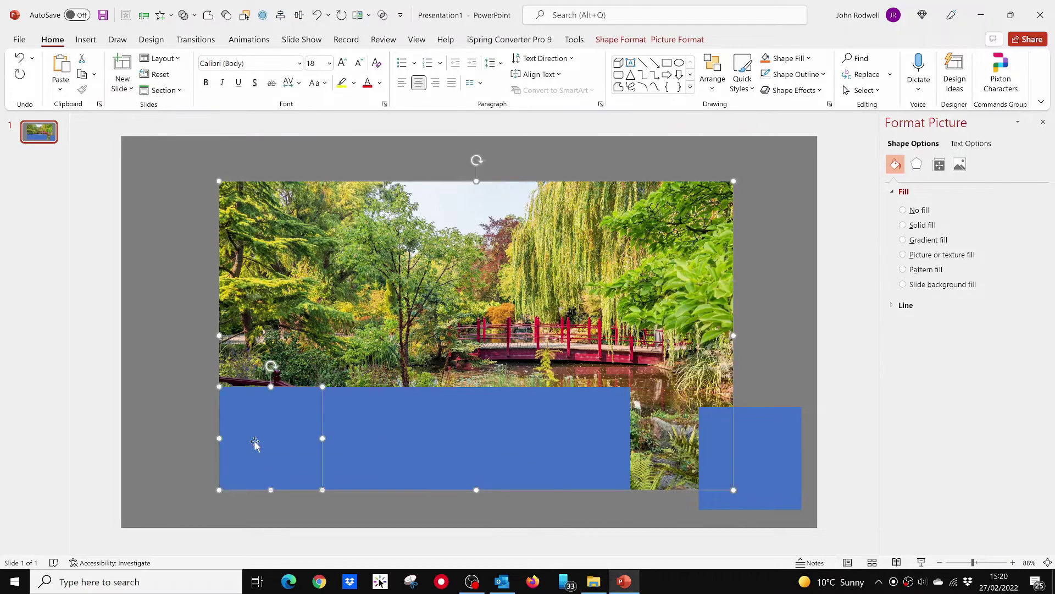
{"action": "left_click", "coordinate": [384, 16]}
{"action": "left_click", "coordinate": [360, 362]}
{"action": "left_click", "coordinate": [354, 444], "text": "shift"}
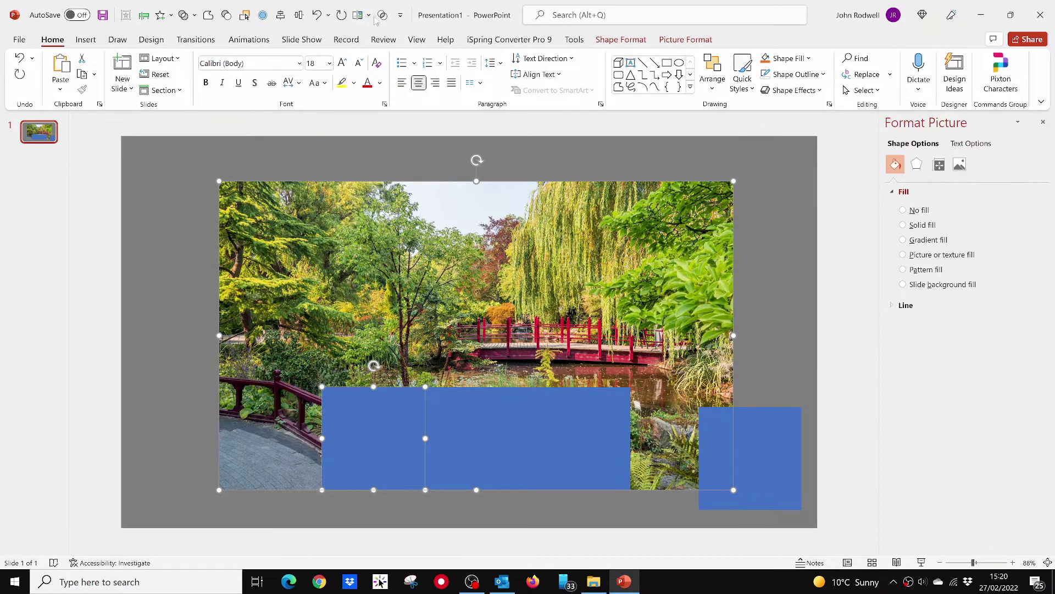
{"action": "left_click", "coordinate": [383, 16]}
{"action": "left_click", "coordinate": [360, 362]}
{"action": "left_click", "coordinate": [475, 439], "text": "shift"}
{"action": "left_click", "coordinate": [383, 16]}
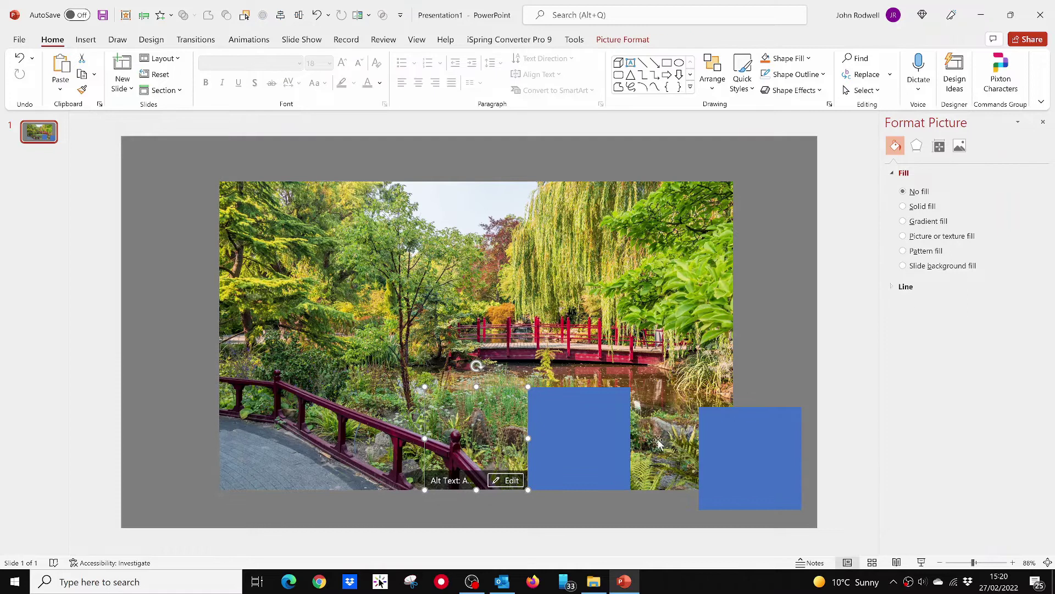
{"action": "left_click", "coordinate": [657, 442]}
{"action": "left_click", "coordinate": [594, 440], "text": "shift"}
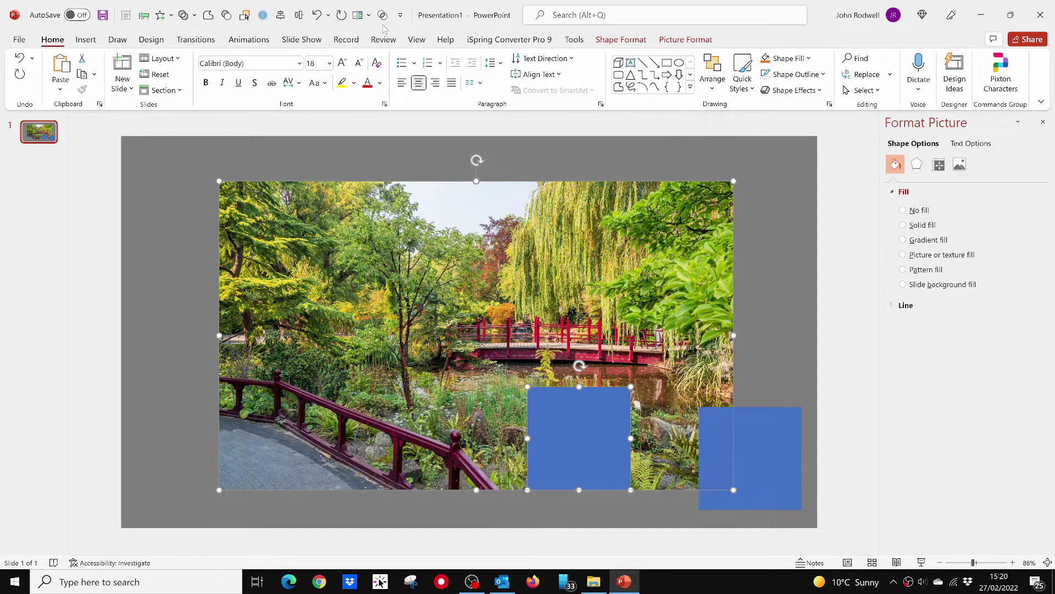
{"action": "left_click", "coordinate": [383, 16]}
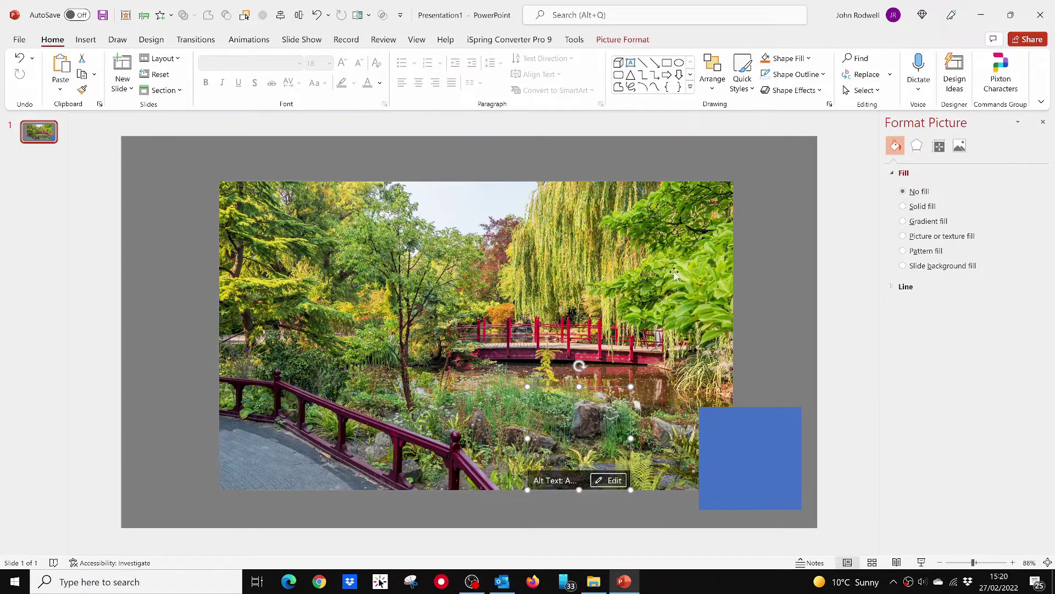
- Put the last blue square on the photo's bottom-right corner and pull the top-right piece aside
{"action": "left_click", "coordinate": [763, 370]}
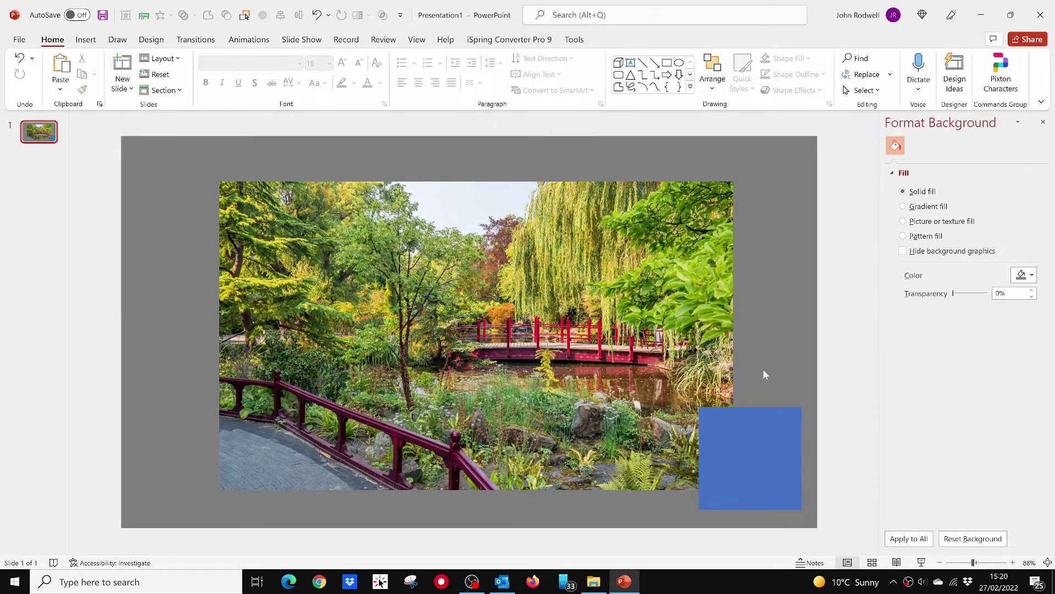
{"action": "left_click_drag", "start_coordinate": [756, 453], "coordinate": [688, 433]}
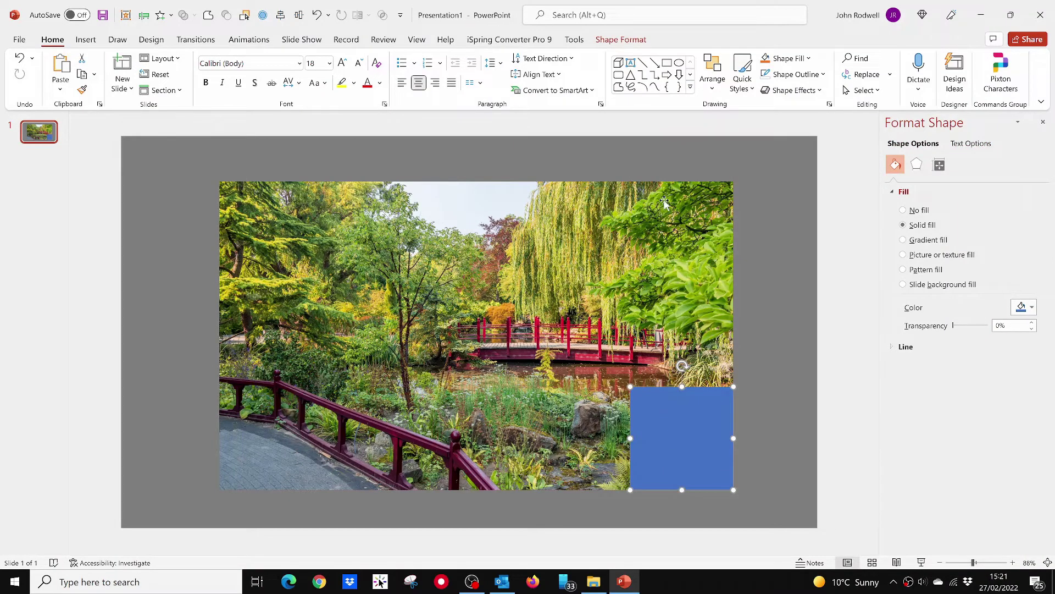
{"action": "left_click_drag", "start_coordinate": [664, 202], "coordinate": [736, 223]}
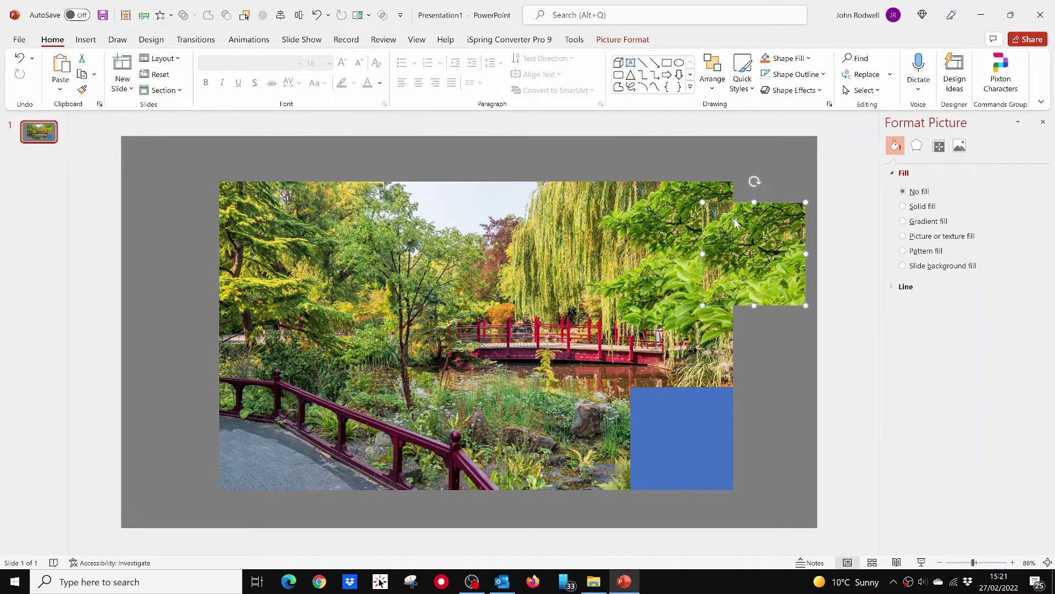
- Intersect the photo with that square, then return the top-right piece to its place
{"action": "left_click", "coordinate": [684, 189]}
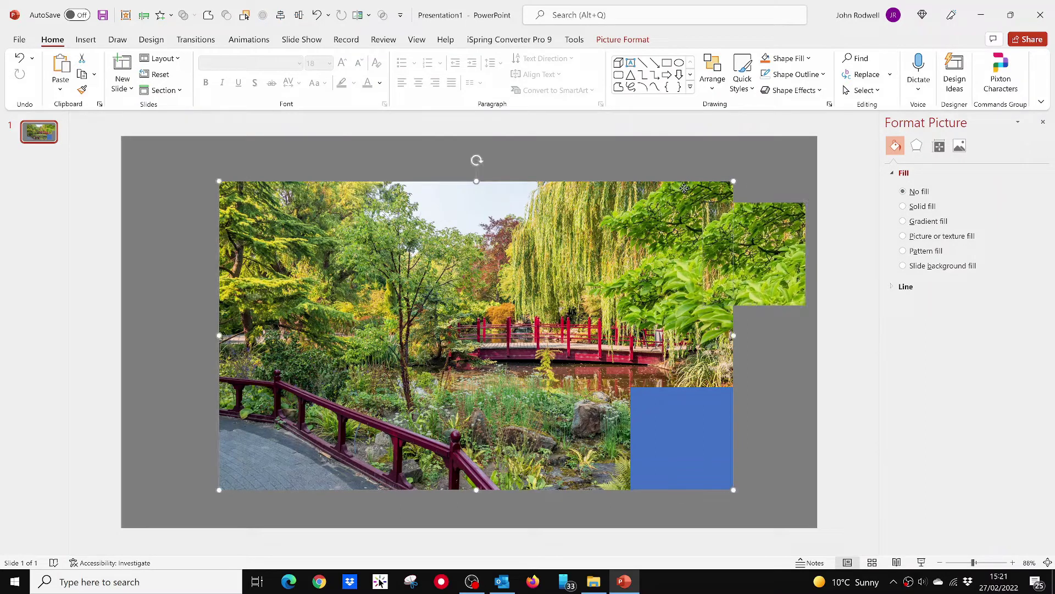
{"action": "left_click", "coordinate": [685, 441], "text": "shift"}
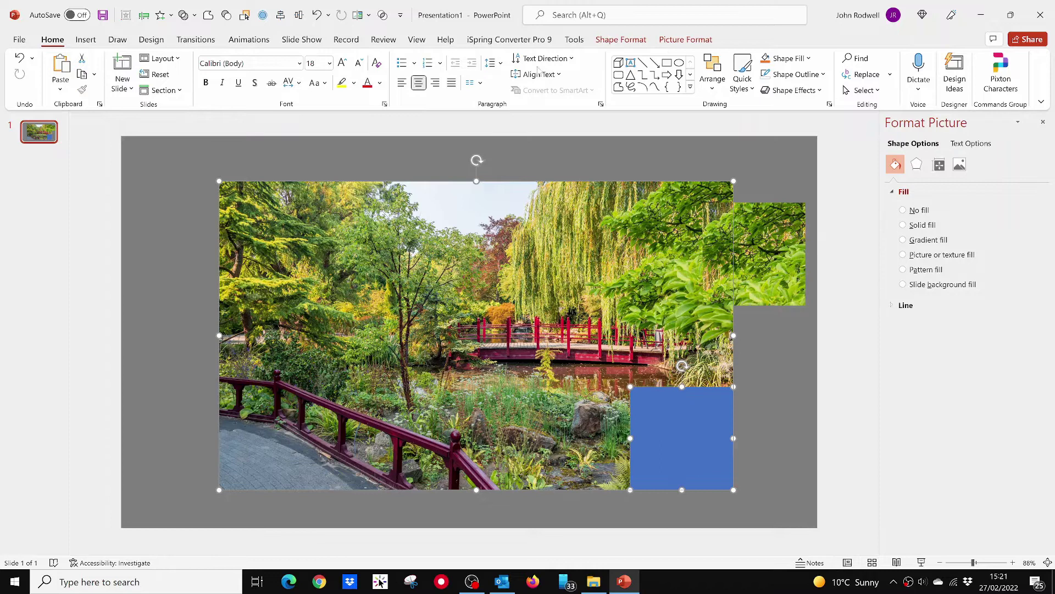
{"action": "left_click", "coordinate": [383, 15]}
{"action": "left_click", "coordinate": [770, 381]}
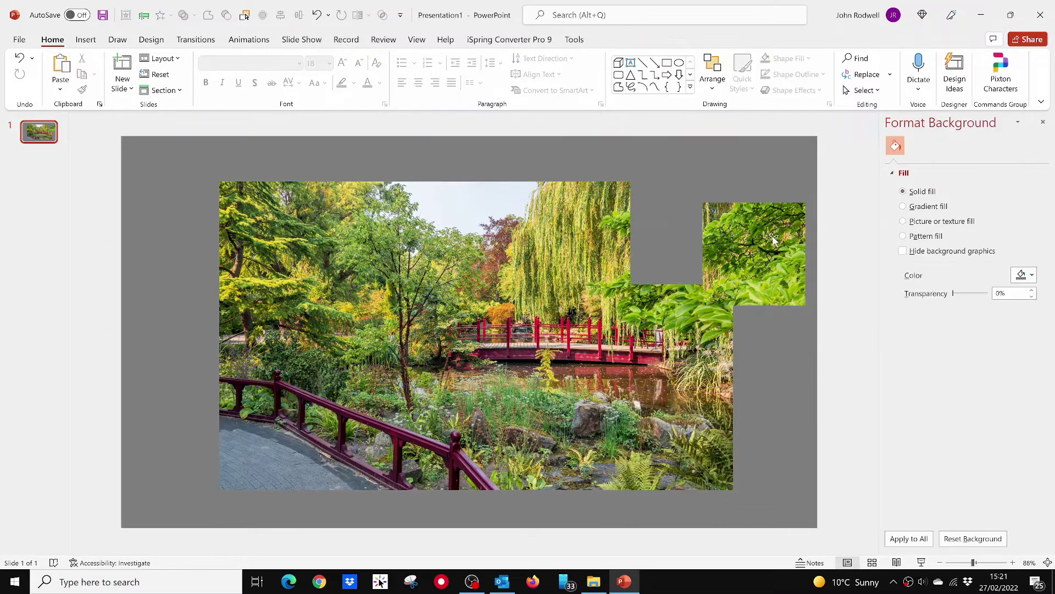
{"action": "left_click_drag", "start_coordinate": [751, 250], "coordinate": [679, 232]}
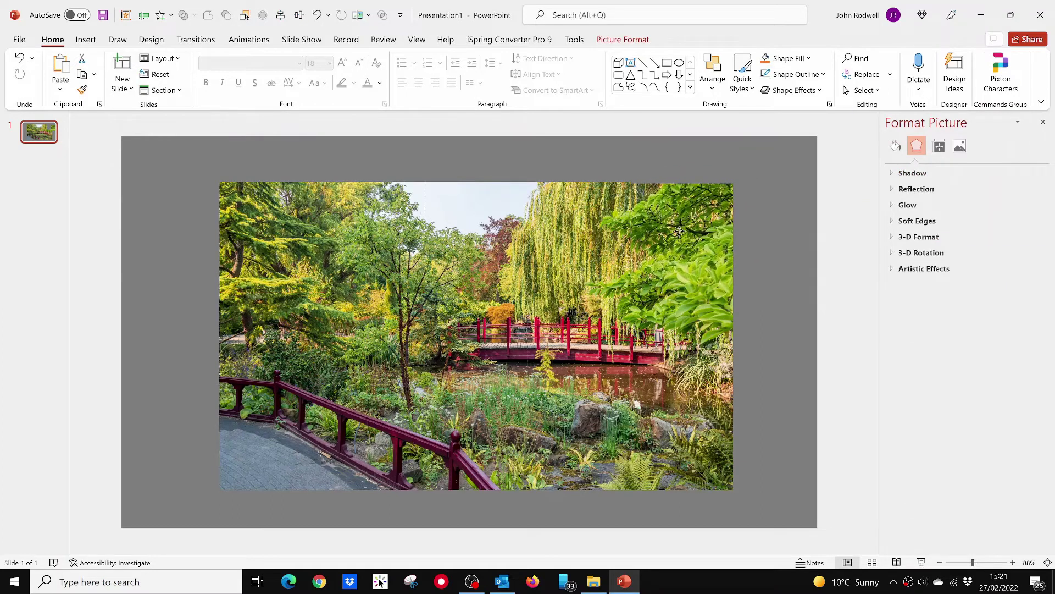
- Nudge the willow, top-left and bottom-left pieces to confirm each moves independently
{"action": "mouse_move", "coordinate": [561, 234]}
{"action": "left_mouse_down"}
{"action": "mouse_move", "coordinate": [560, 211]}
{"action": "mouse_move", "coordinate": [560, 230]}
{"action": "left_mouse_up"}
{"action": "mouse_move", "coordinate": [288, 257]}
{"action": "left_mouse_down"}
{"action": "mouse_move", "coordinate": [265, 256]}
{"action": "mouse_move", "coordinate": [294, 251]}
{"action": "left_mouse_up"}
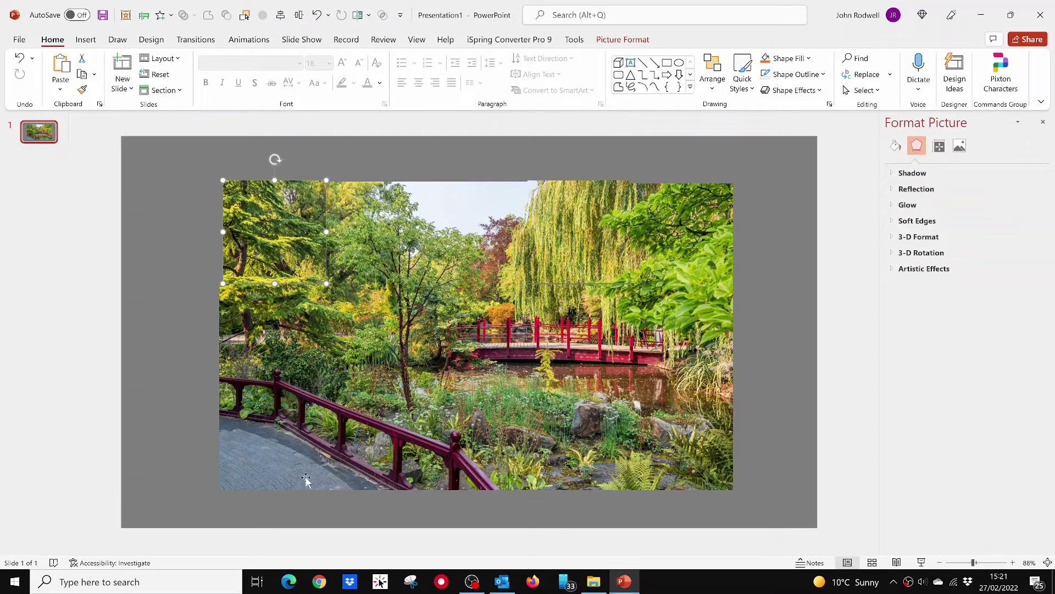
{"action": "mouse_move", "coordinate": [299, 469]}
{"action": "left_mouse_down"}
{"action": "mouse_move", "coordinate": [279, 472]}
{"action": "mouse_move", "coordinate": [298, 469]}
{"action": "left_mouse_up"}
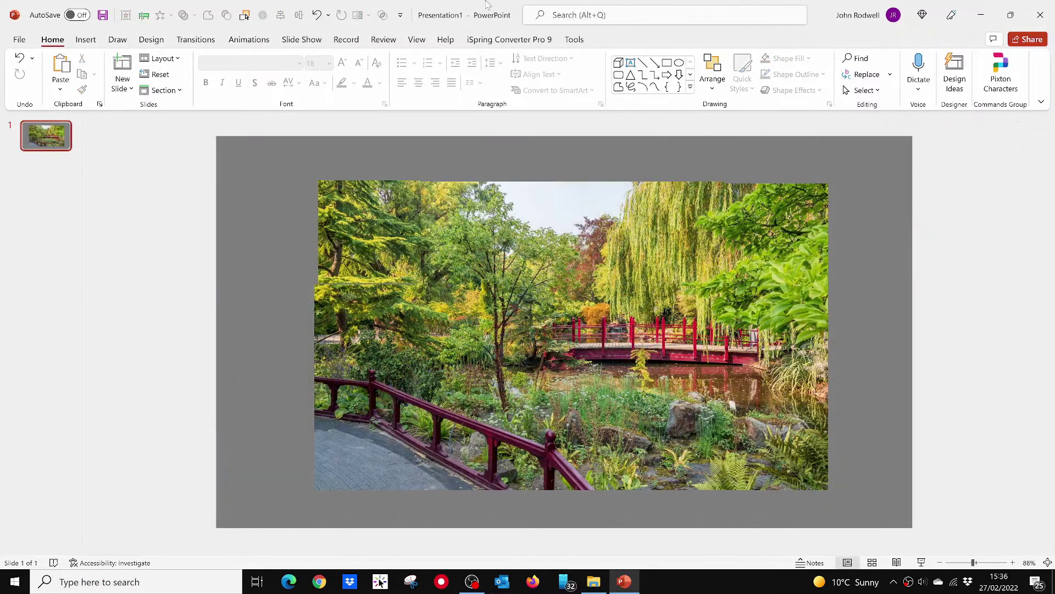
- Open the Animation Pane and apply the Spin emphasis effect to the top-left photo piece
{"action": "left_click", "coordinate": [245, 44]}
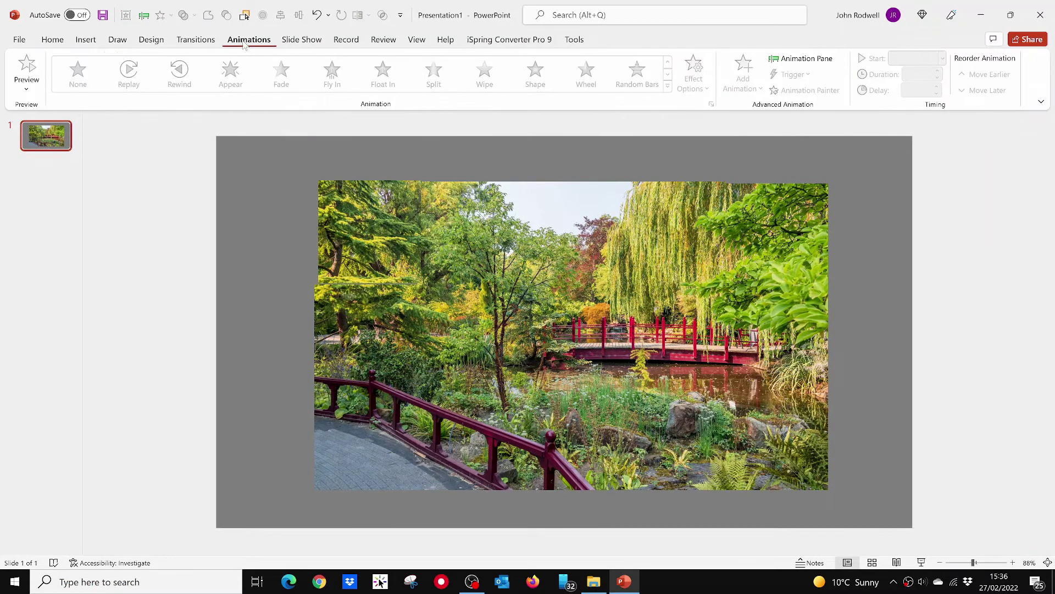
{"action": "left_click", "coordinate": [805, 58]}
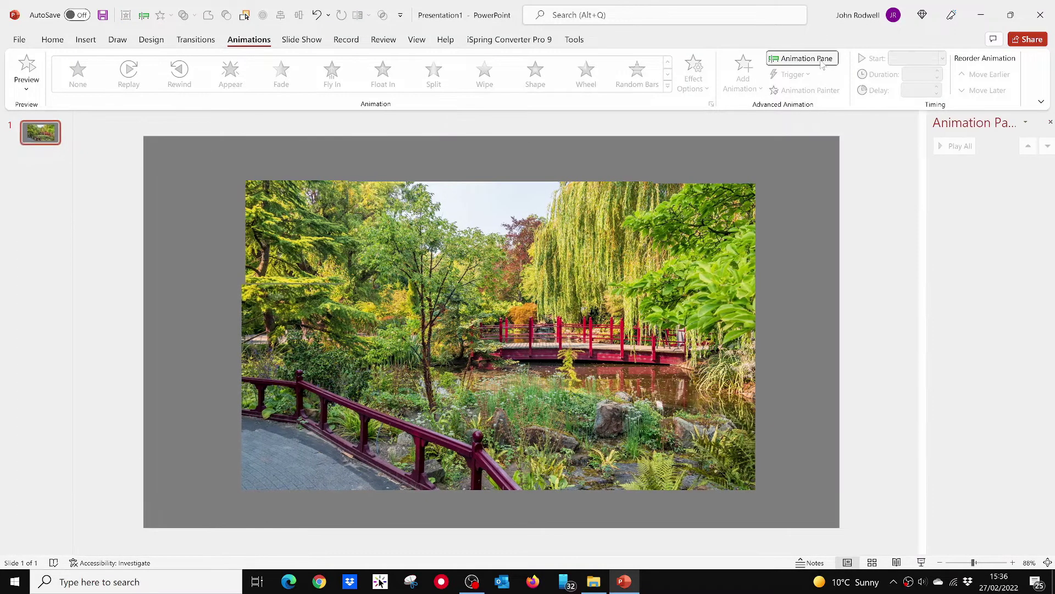
{"action": "left_click", "coordinate": [300, 213]}
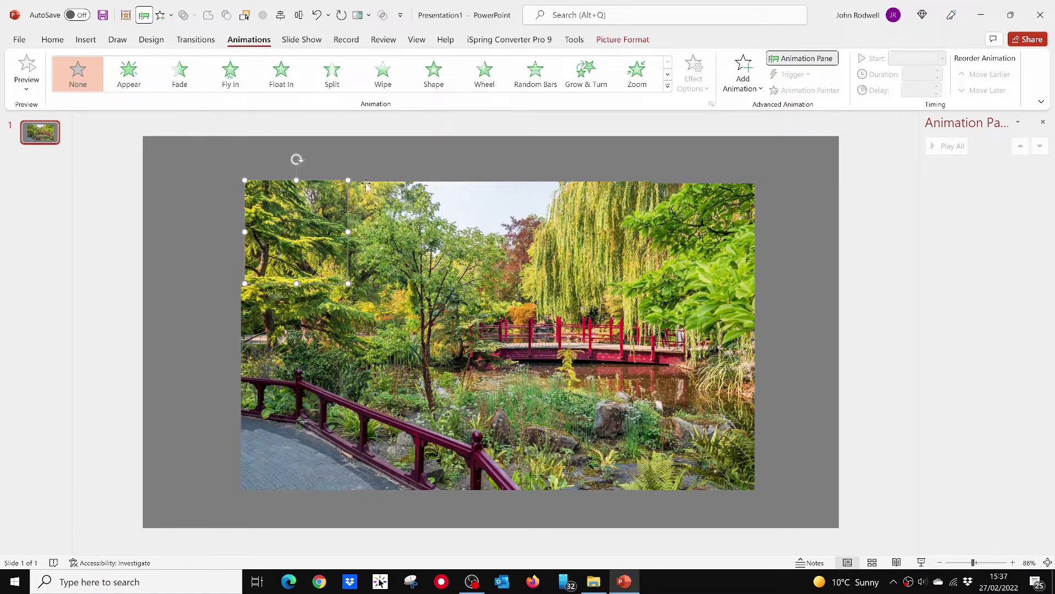
{"action": "left_click", "coordinate": [668, 86]}
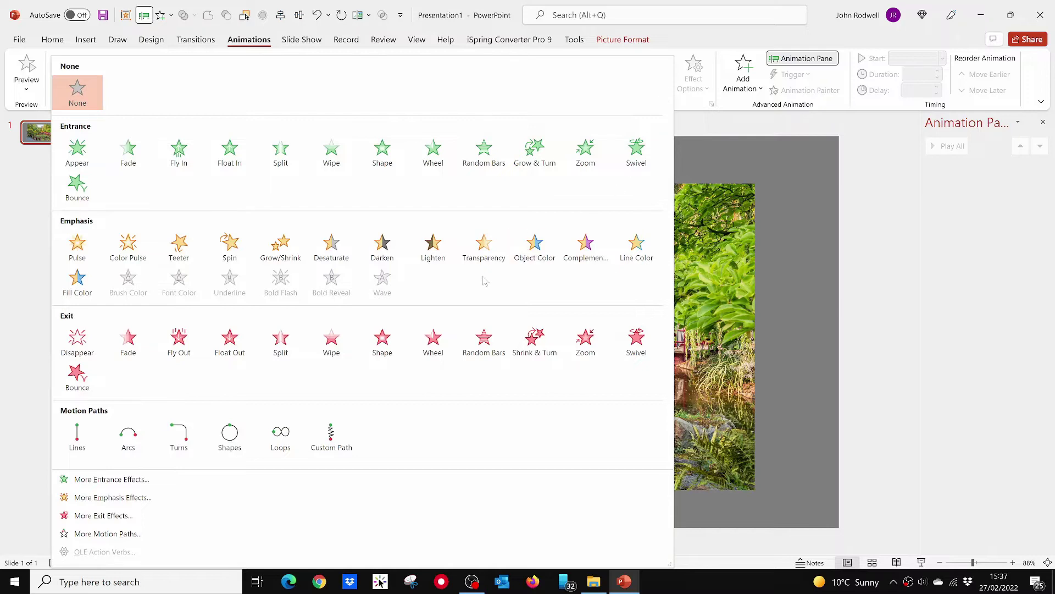
{"action": "left_click", "coordinate": [227, 246]}
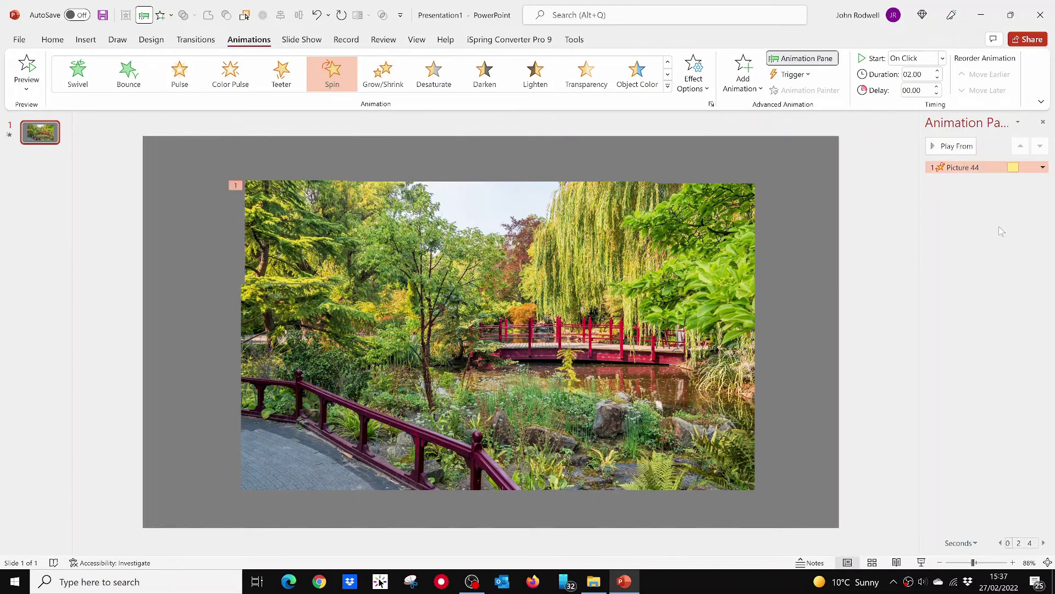
- Set the Spin effect's amount to Quarter Spin (90° Clockwise) in Effect Options
{"action": "left_click", "coordinate": [1043, 168]}
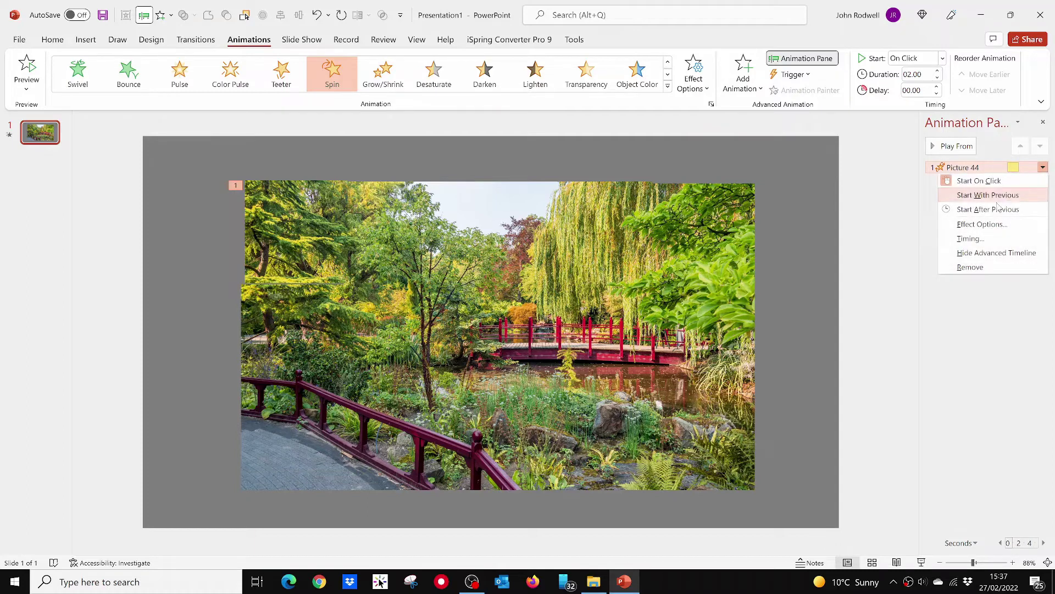
{"action": "left_click", "coordinate": [968, 225]}
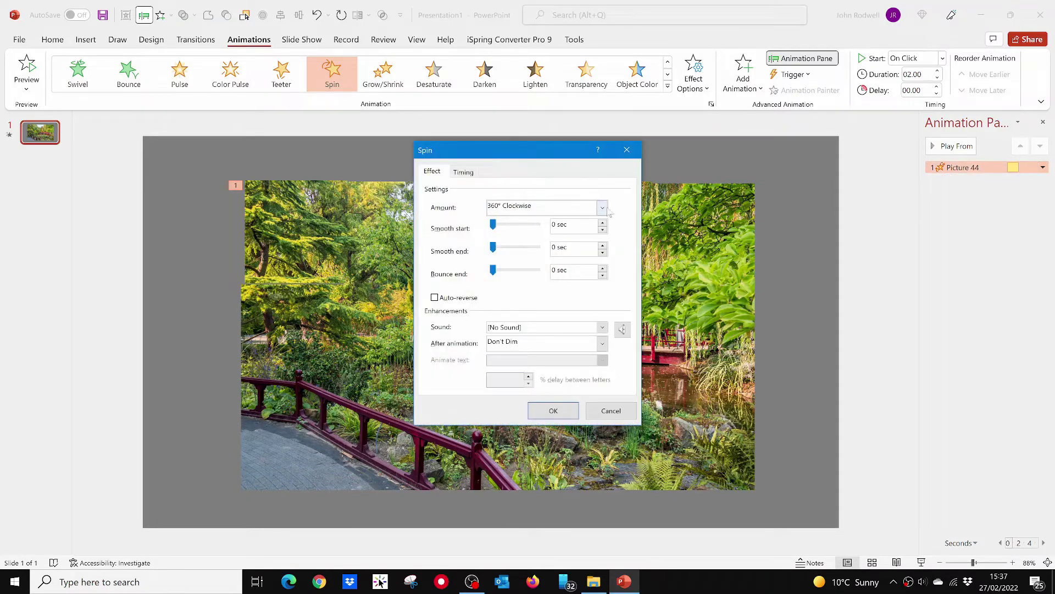
{"action": "left_click", "coordinate": [601, 208]}
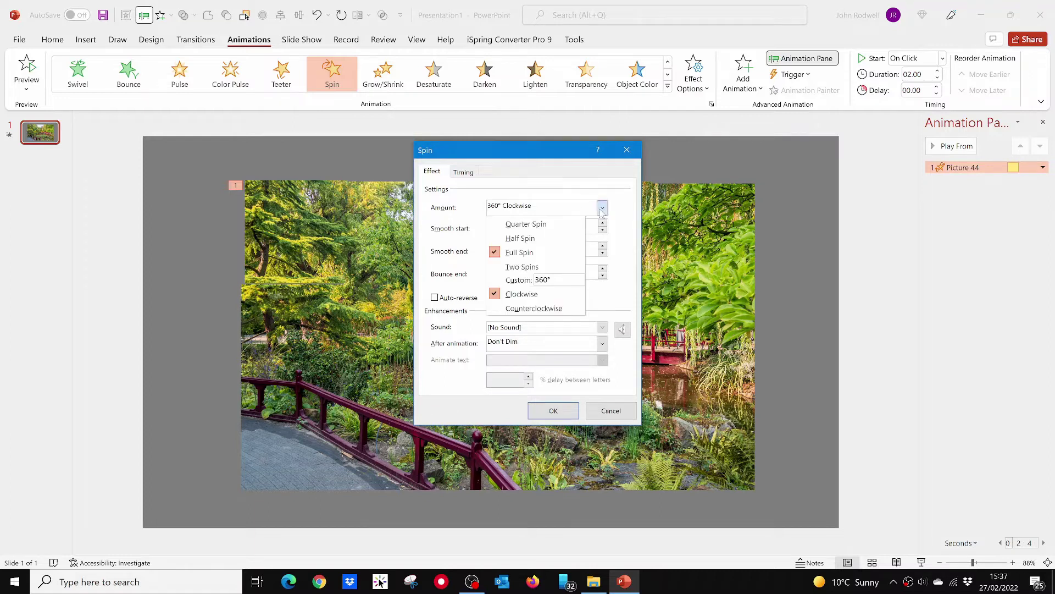
{"action": "left_click", "coordinate": [526, 224]}
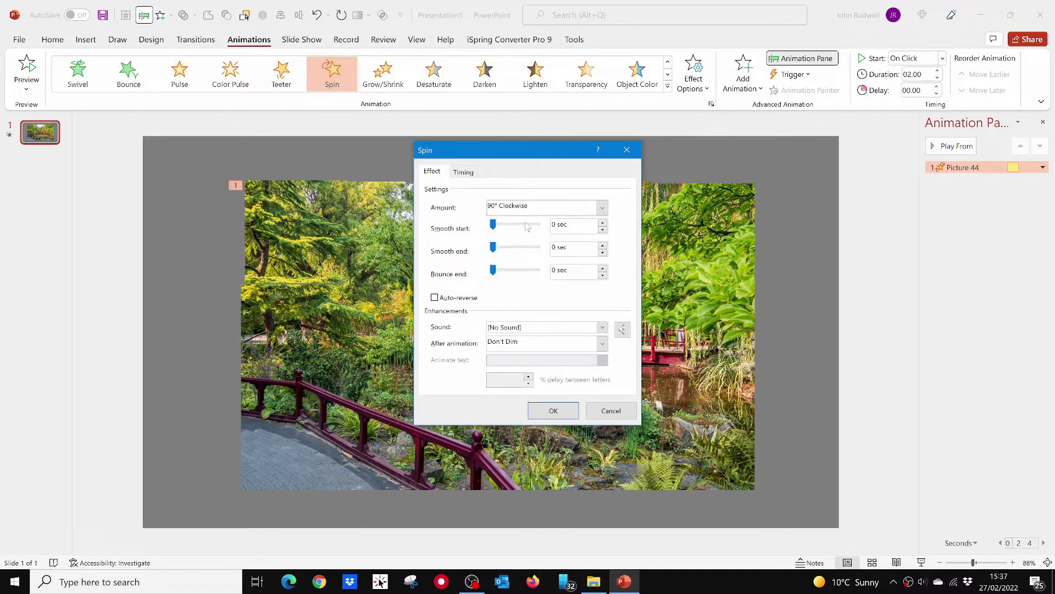
{"action": "left_click", "coordinate": [548, 413]}
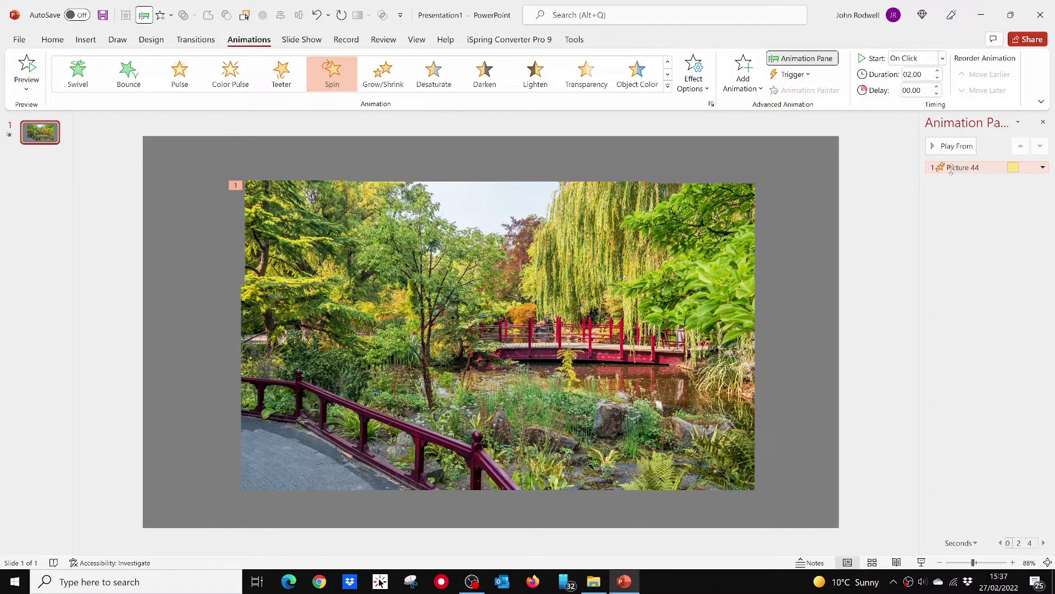
- Add a second Spin animation to Picture 44 with the amount set to Quarter Spin
{"action": "left_click", "coordinate": [745, 82]}
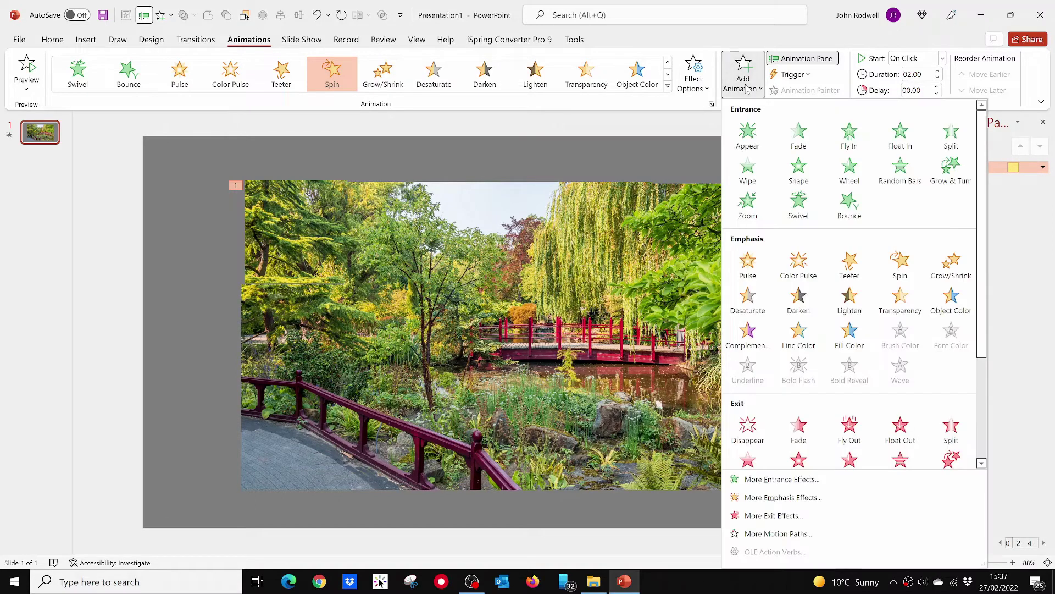
{"action": "left_click", "coordinate": [905, 265]}
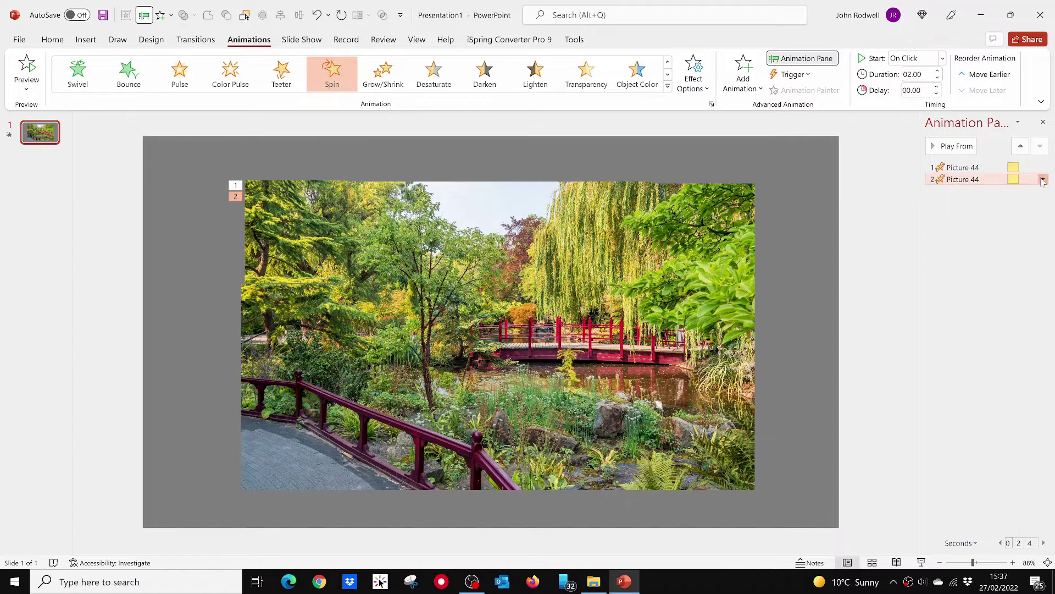
{"action": "left_click", "coordinate": [1042, 179]}
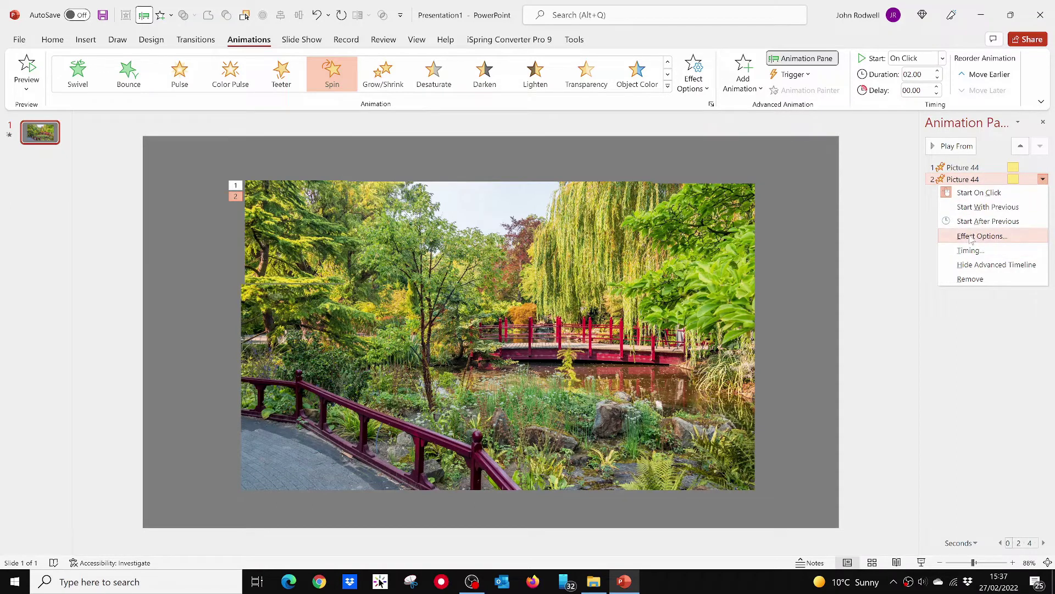
{"action": "left_click", "coordinate": [972, 236]}
{"action": "left_click", "coordinate": [602, 208]}
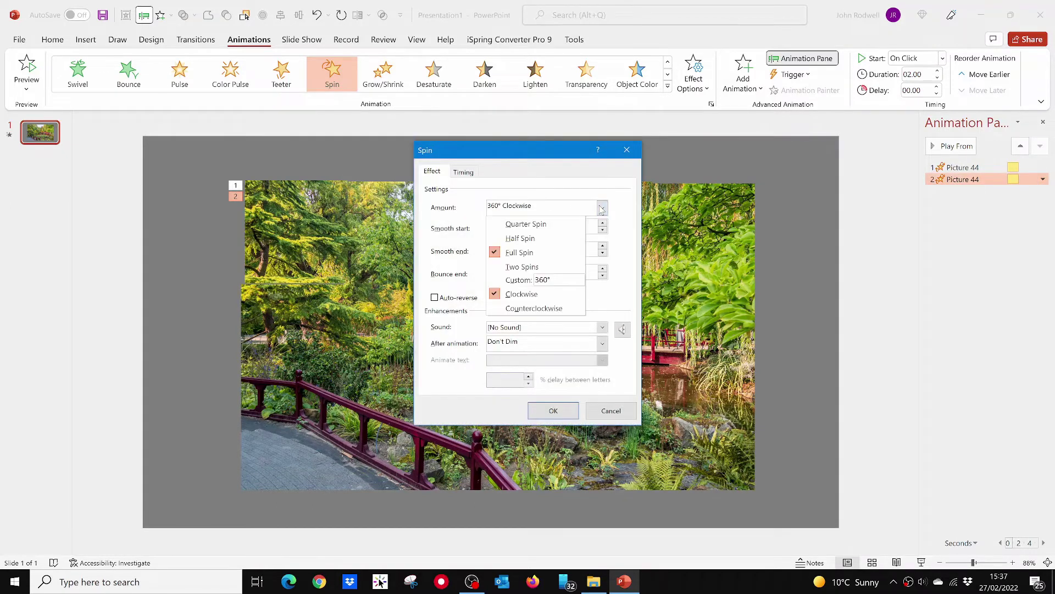
{"action": "left_click", "coordinate": [536, 224]}
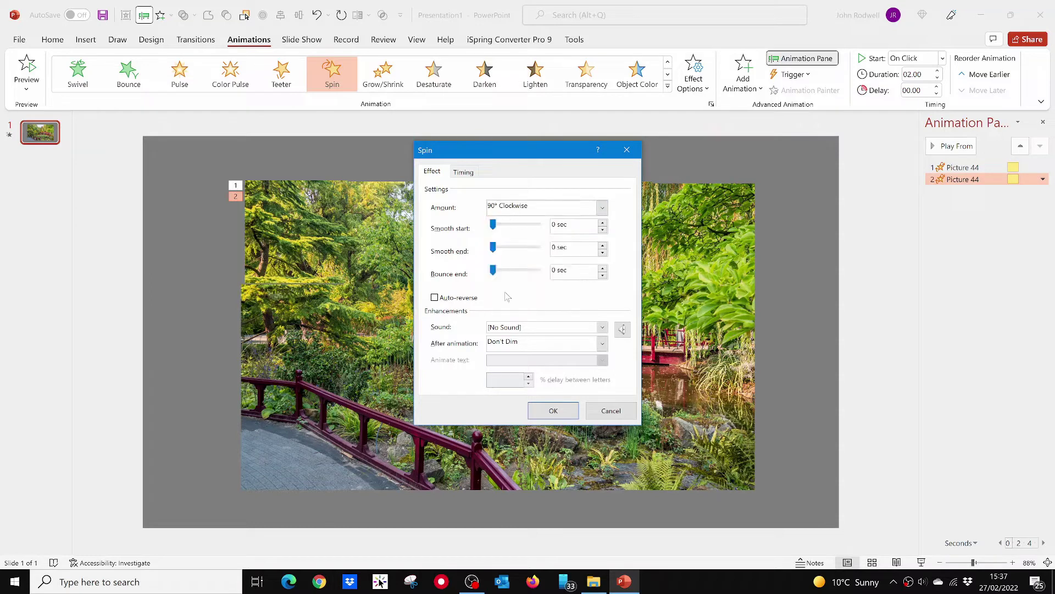
{"action": "left_click", "coordinate": [554, 411]}
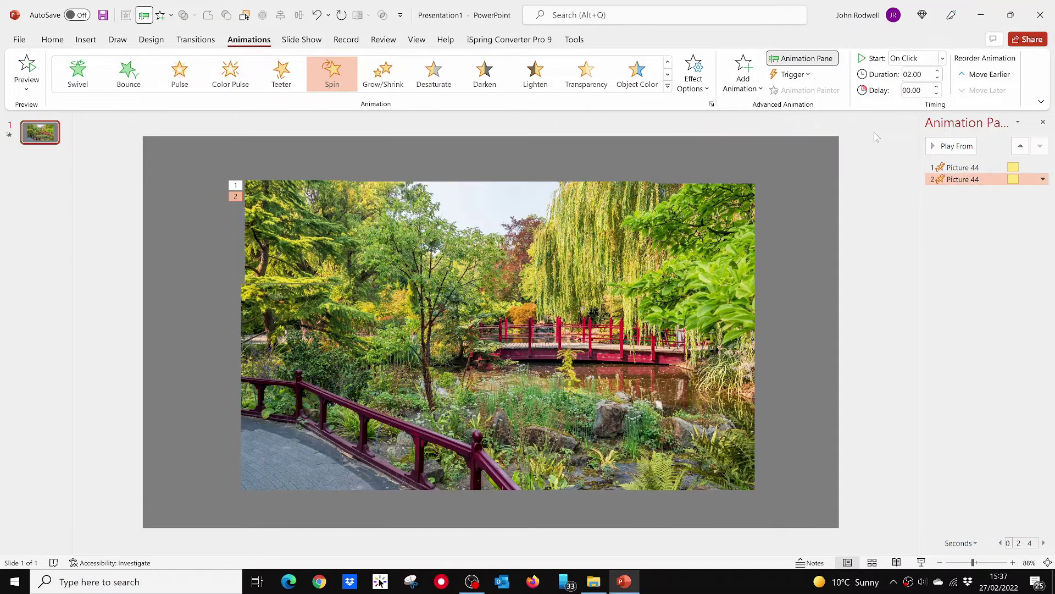
- Add a third Spin to Picture 44, also set to a Quarter Spin clockwise
{"action": "left_click", "coordinate": [743, 74]}
{"action": "left_click", "coordinate": [899, 265]}
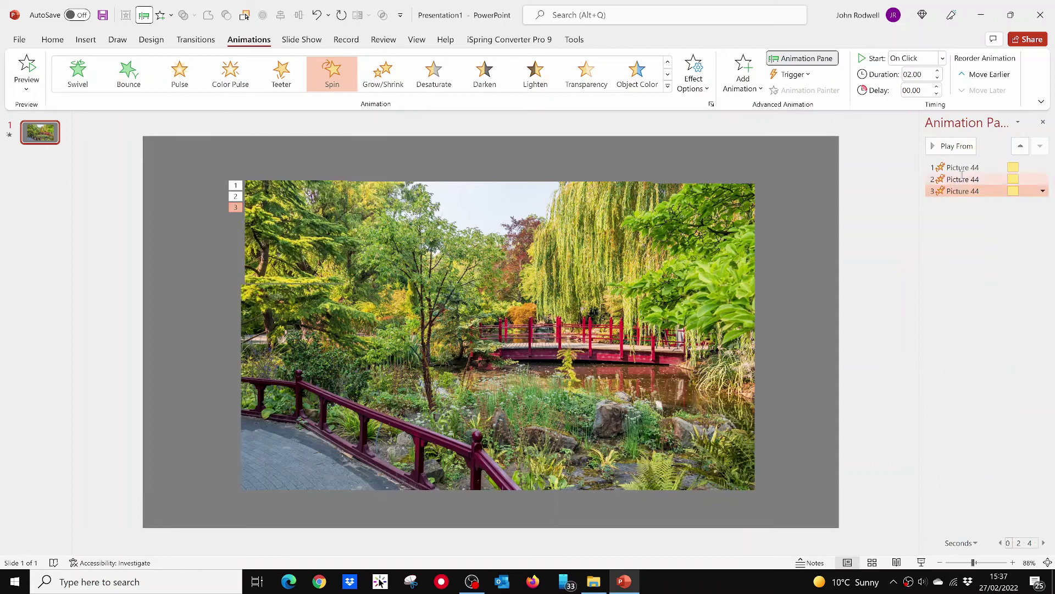
{"action": "left_click", "coordinate": [1043, 191]}
{"action": "left_click", "coordinate": [973, 245]}
{"action": "left_click", "coordinate": [544, 206]}
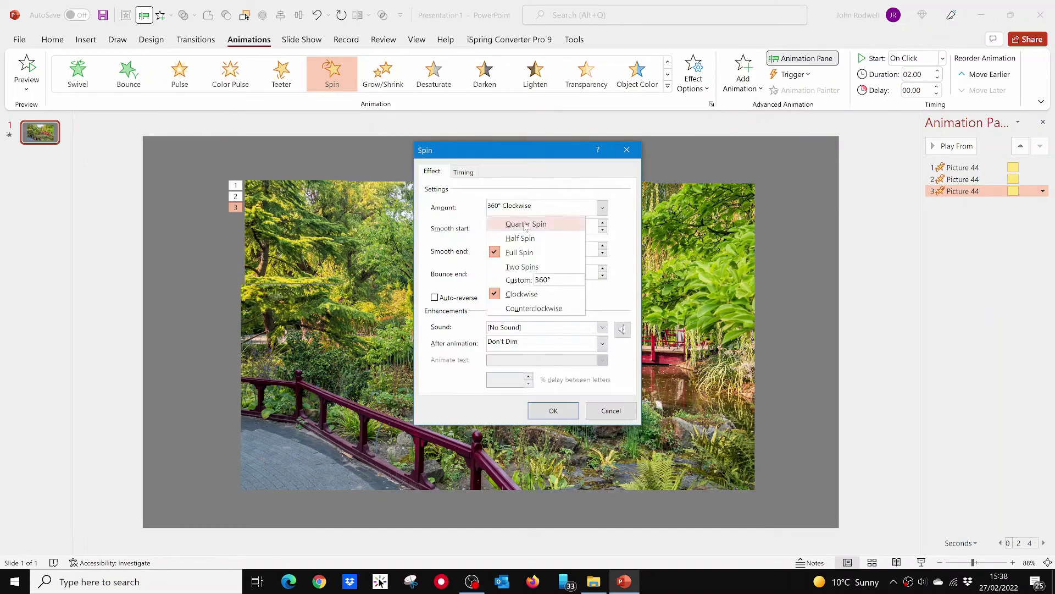
{"action": "left_click", "coordinate": [525, 223]}
{"action": "left_click", "coordinate": [553, 410]}
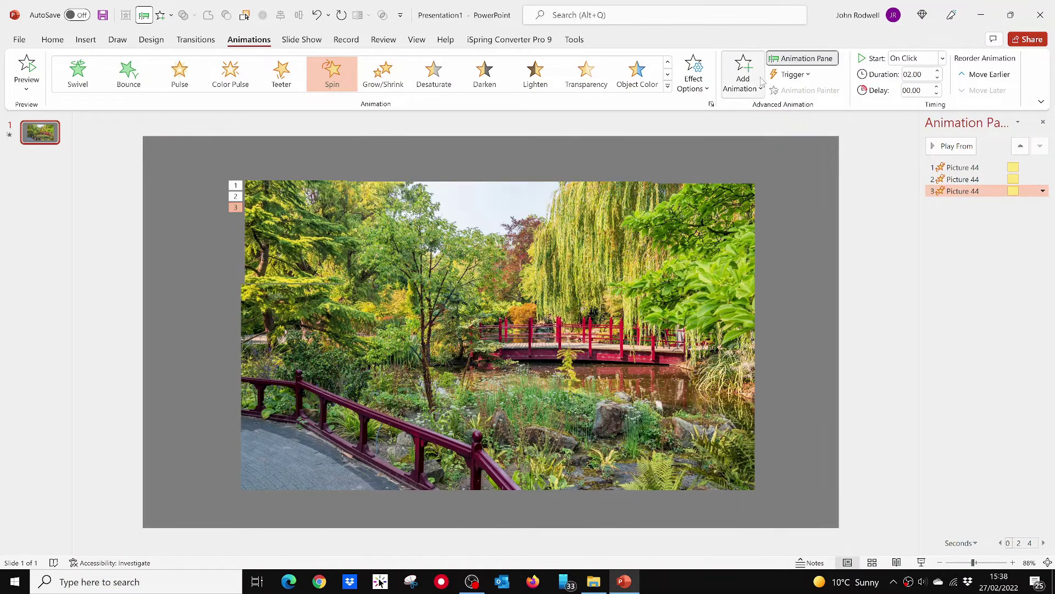
{"action": "left_click", "coordinate": [754, 79]}
- Add a fourth Spin to Picture 44 with the amount set to Quarter Spin
{"action": "left_click", "coordinate": [900, 265]}
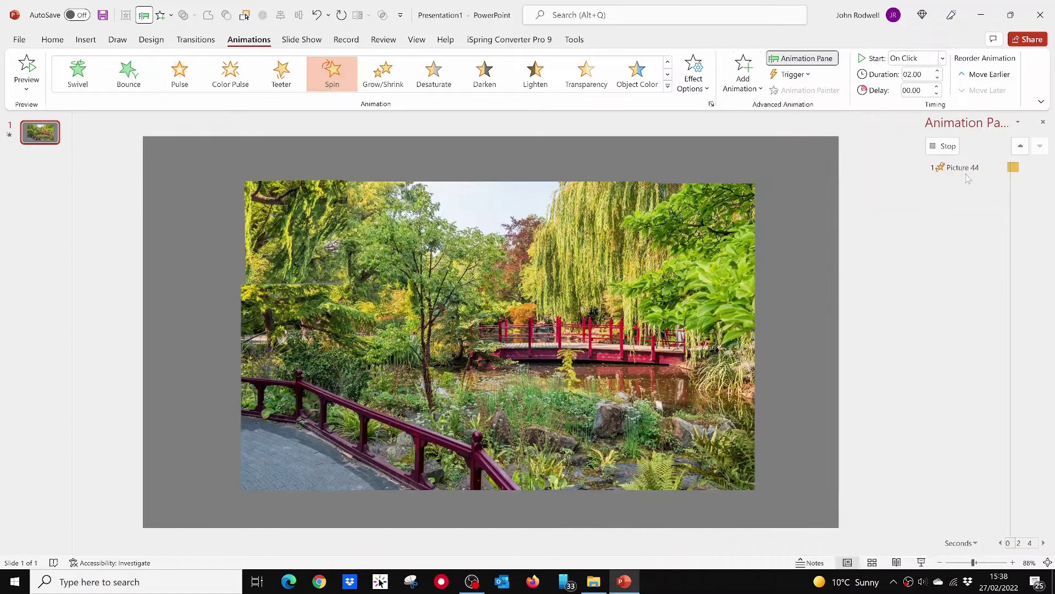
{"action": "left_click", "coordinate": [1043, 203]}
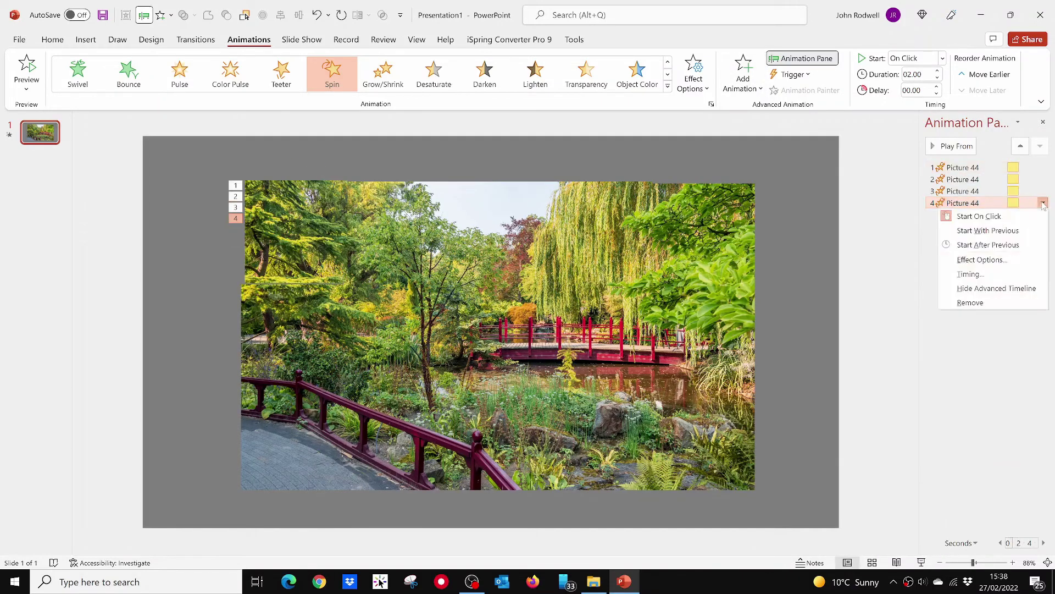
{"action": "left_click", "coordinate": [970, 262]}
{"action": "left_click", "coordinate": [602, 207]}
{"action": "left_click", "coordinate": [523, 225]}
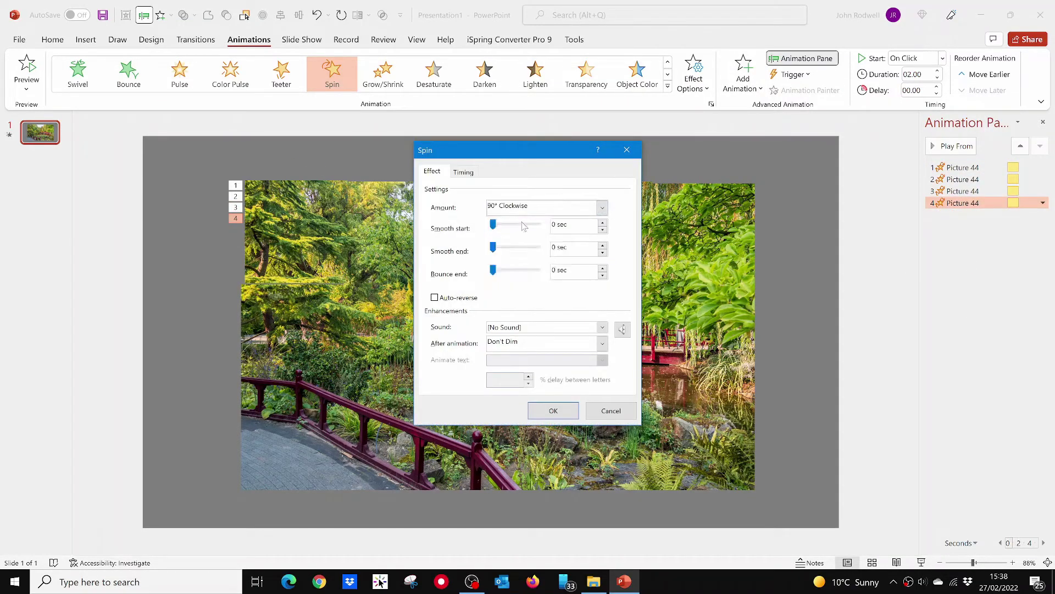
{"action": "left_click", "coordinate": [553, 410]}
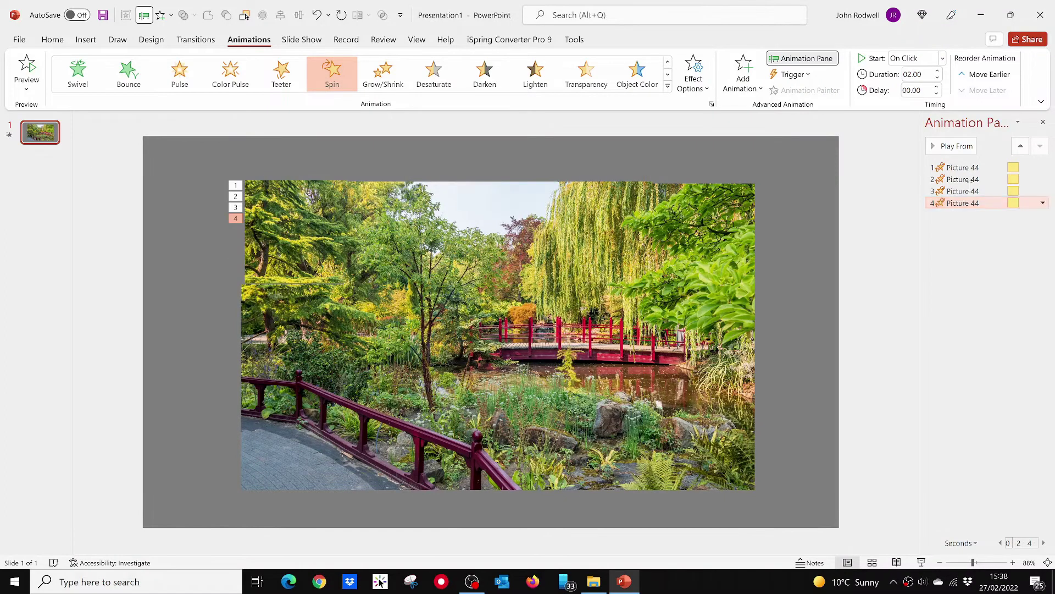
- Select all four Spin entries in the Animation Pane and show the Trigger On Click of options
{"action": "left_click", "coordinate": [959, 167]}
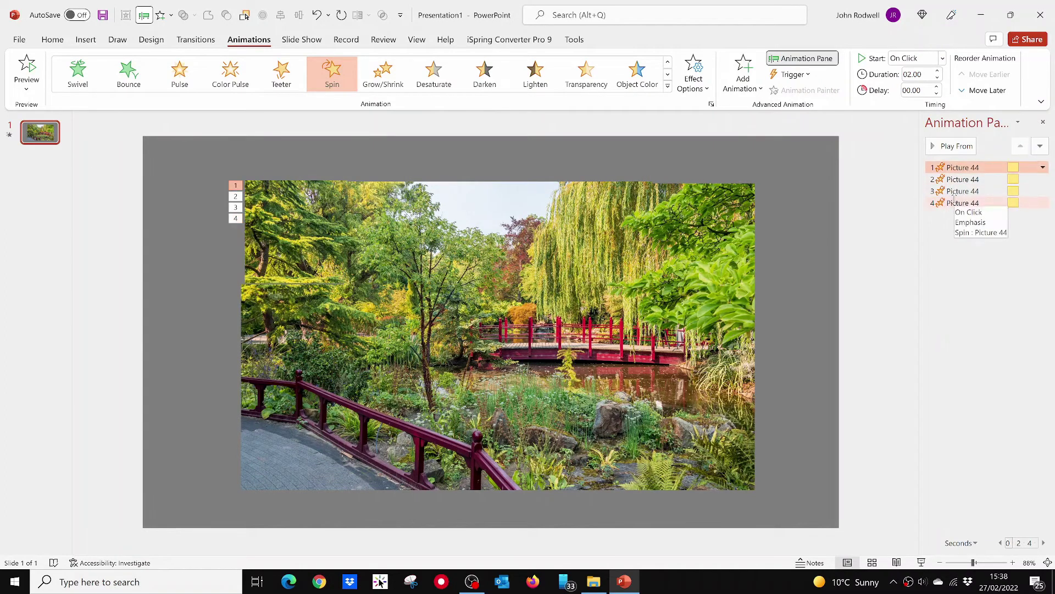
{"action": "left_click", "coordinate": [954, 201], "text": "shift"}
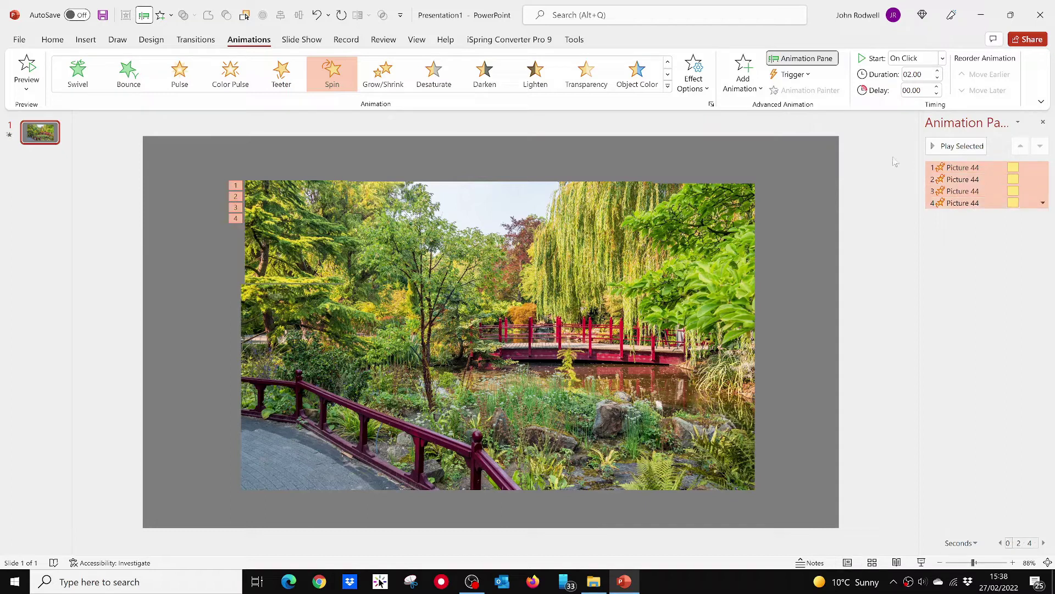
{"action": "left_click", "coordinate": [800, 75]}
{"action": "mouse_move", "coordinate": [811, 94]}
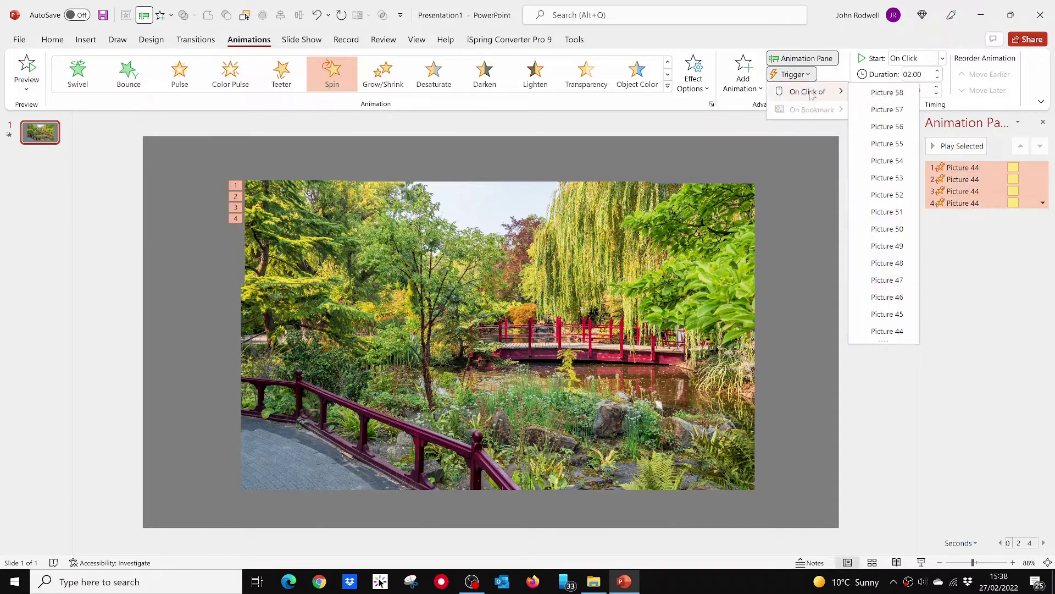
- Trigger the four spins on click of Picture 44, then test the slide show from the current slide
{"action": "left_click", "coordinate": [882, 332]}
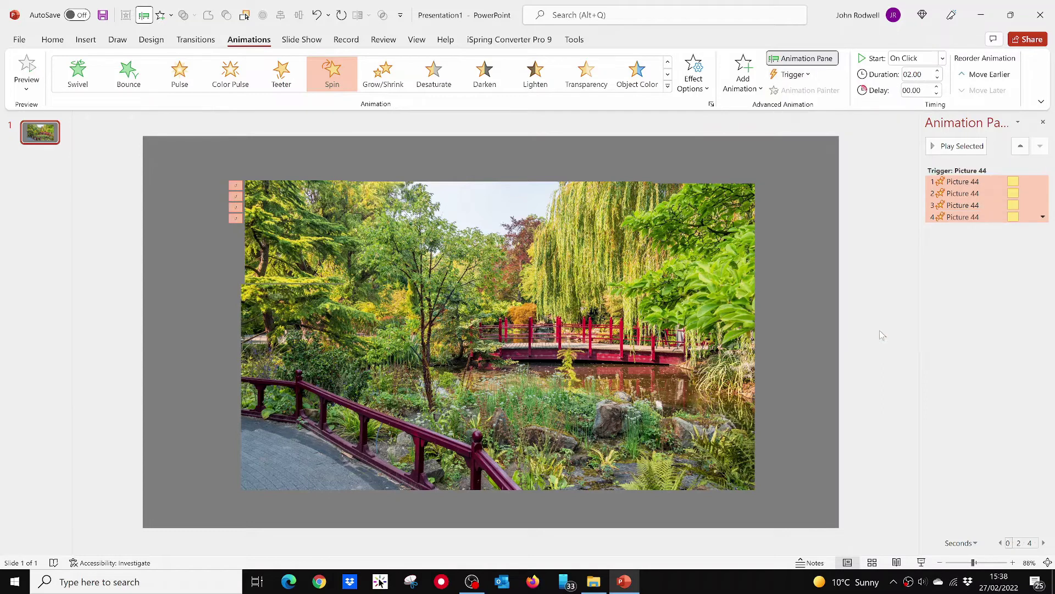
{"action": "left_click", "coordinate": [882, 335]}
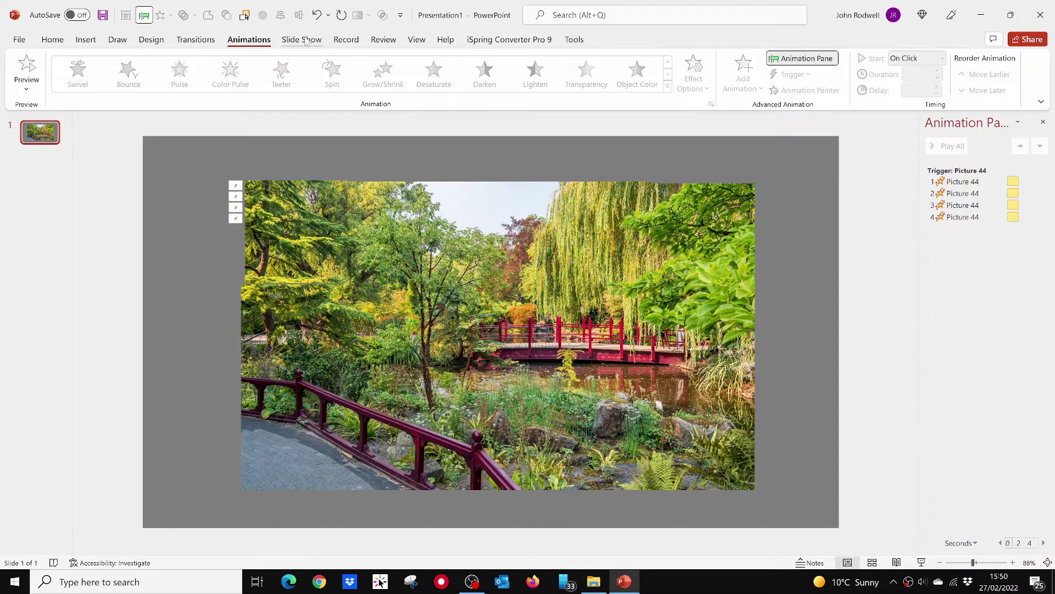
{"action": "left_click", "coordinate": [307, 42]}
{"action": "left_click", "coordinate": [76, 91]}
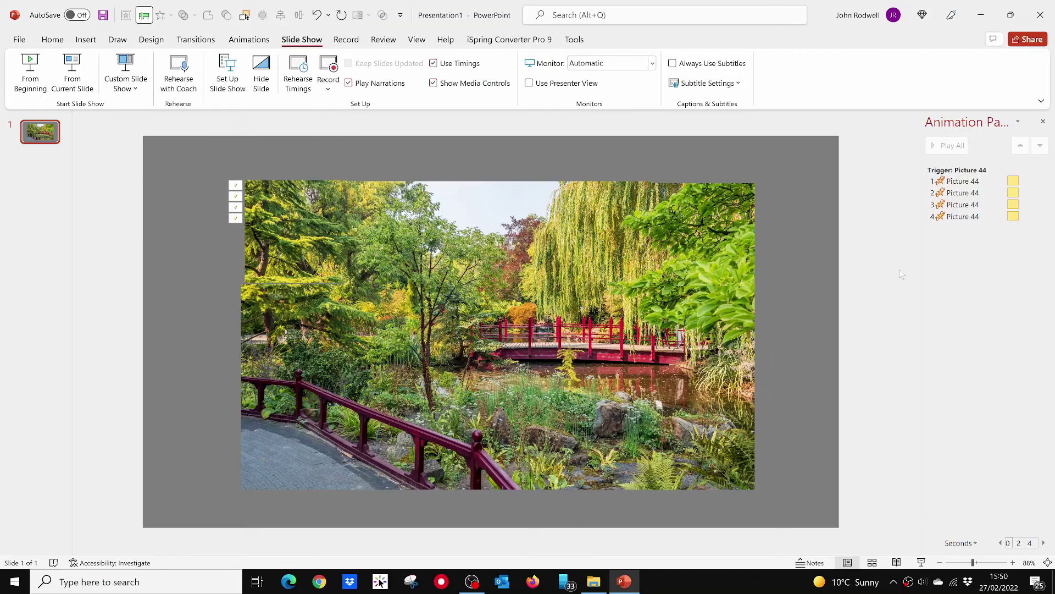
- Set the Timing duration of all four Picture 44 spins to 1 second (Fast)
{"action": "left_click", "coordinate": [955, 181]}
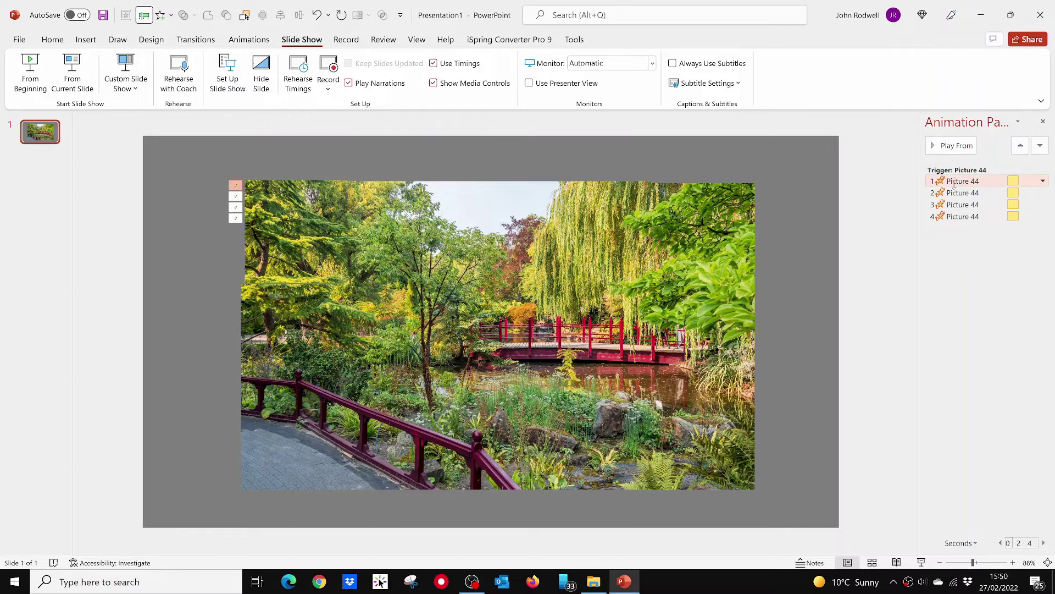
{"action": "left_click", "coordinate": [959, 216], "text": "shift"}
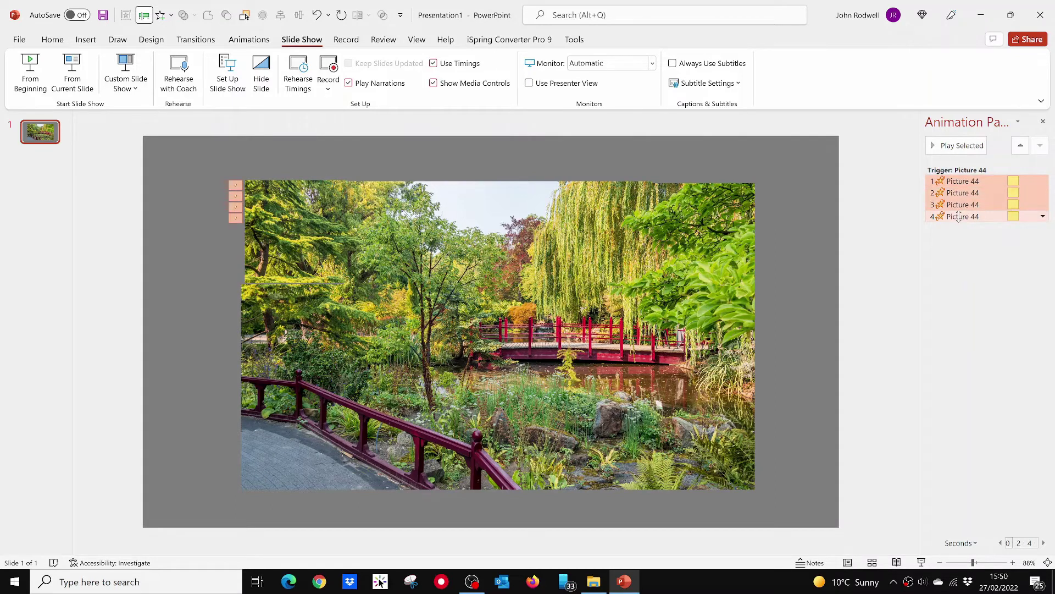
{"action": "left_click", "coordinate": [1043, 216]}
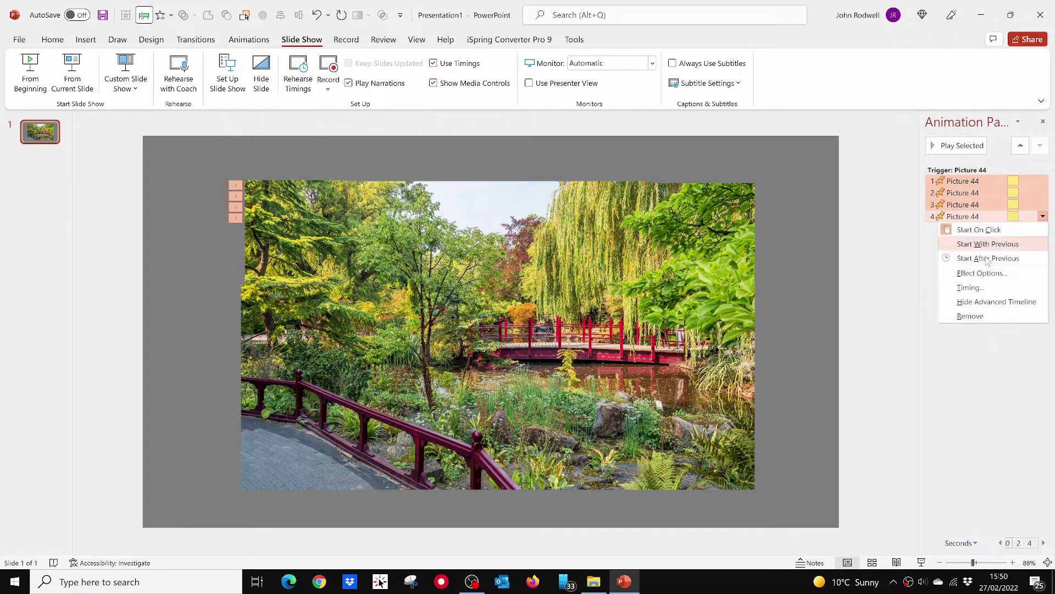
{"action": "left_click", "coordinate": [971, 285]}
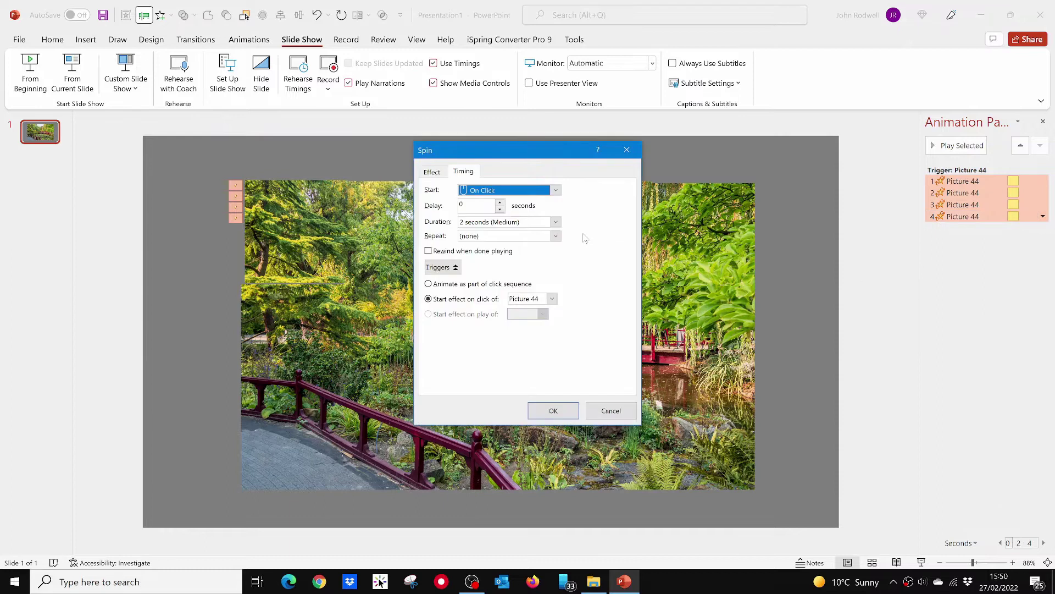
{"action": "left_click", "coordinate": [556, 222]}
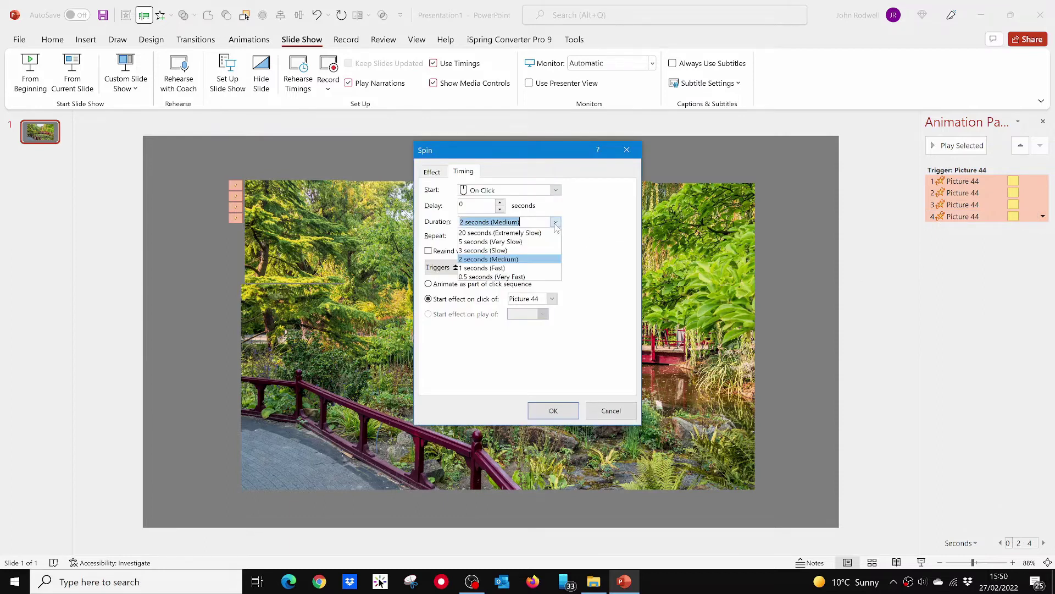
{"action": "left_click", "coordinate": [478, 268]}
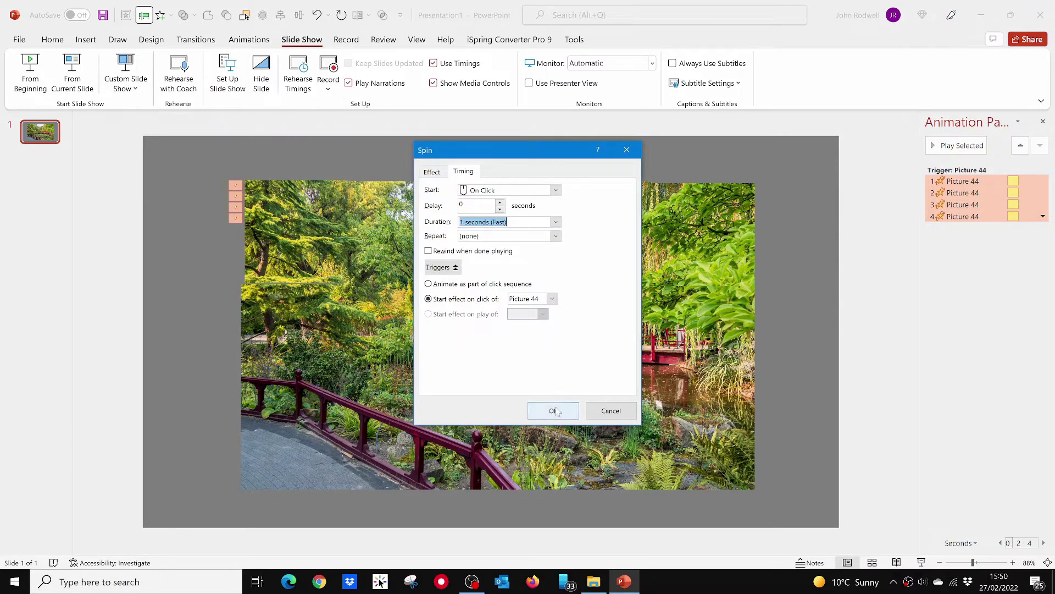
{"action": "left_click", "coordinate": [553, 411]}
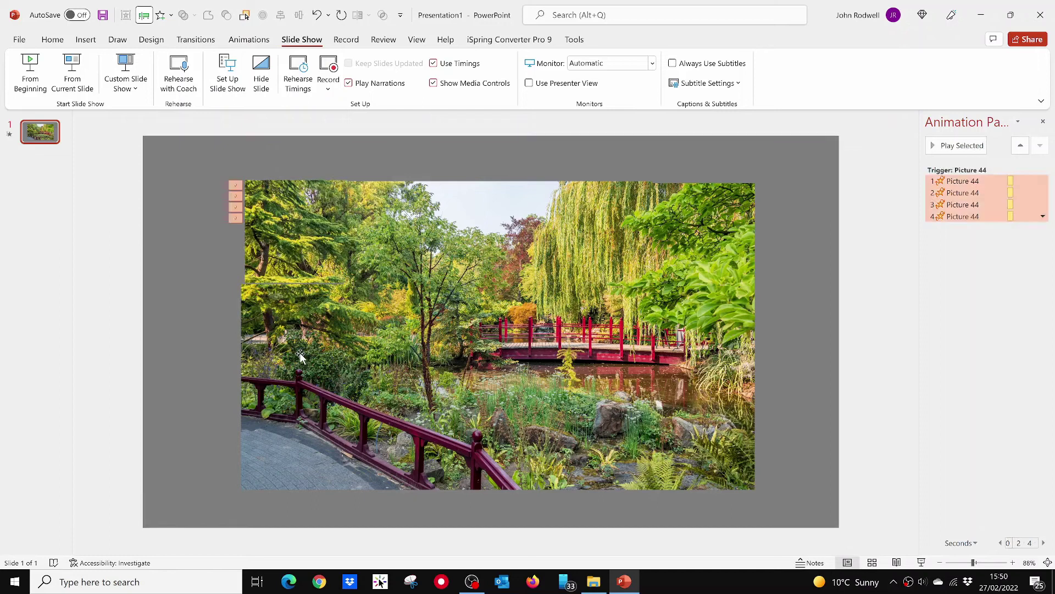
- Pick up the top-left piece's spin animations with Animation Painter
{"action": "left_click", "coordinate": [784, 242]}
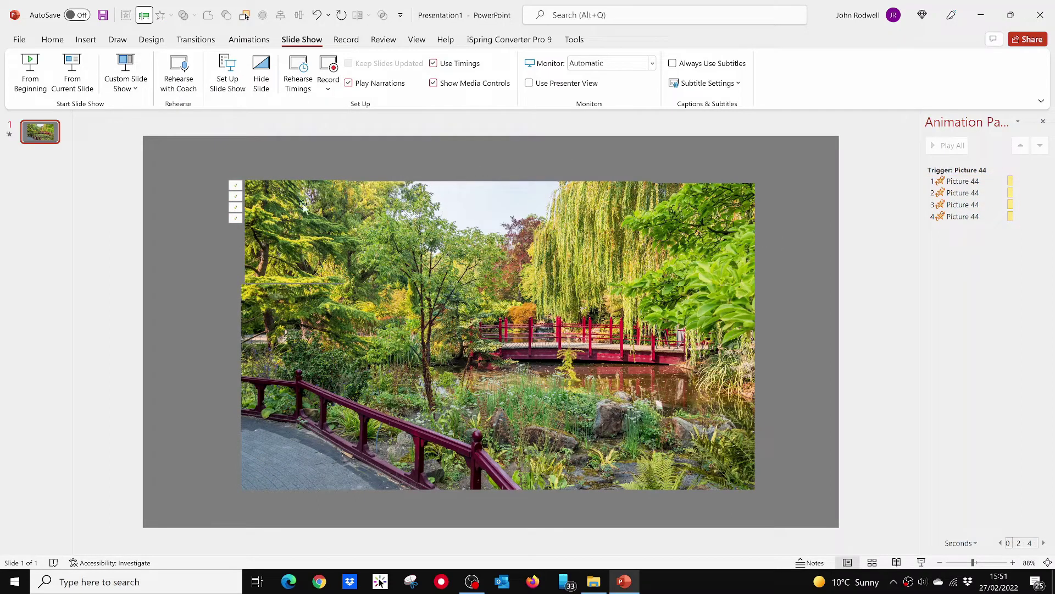
{"action": "left_click", "coordinate": [284, 214]}
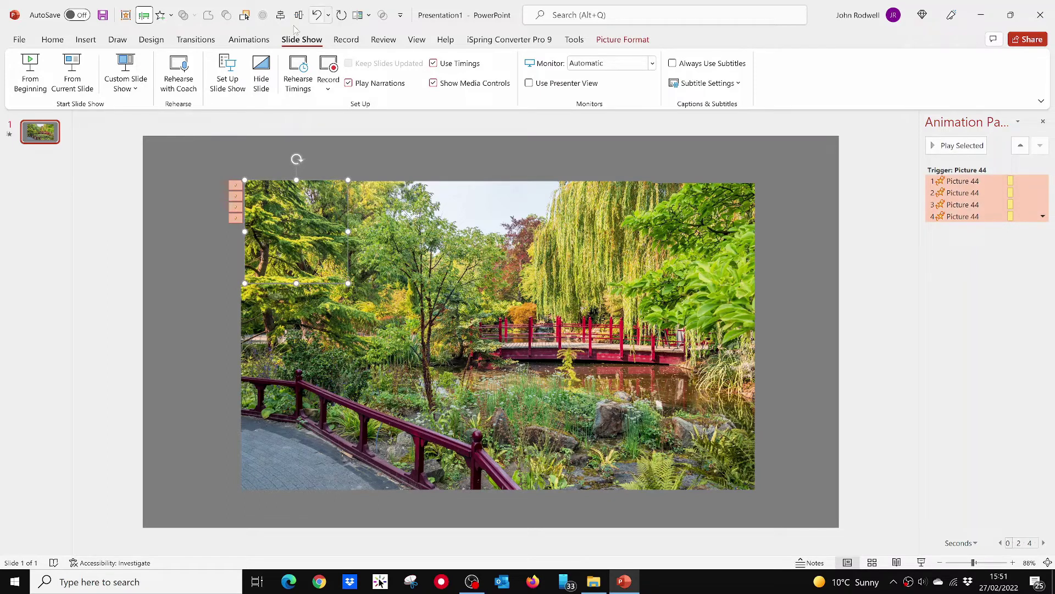
{"action": "left_click", "coordinate": [249, 40]}
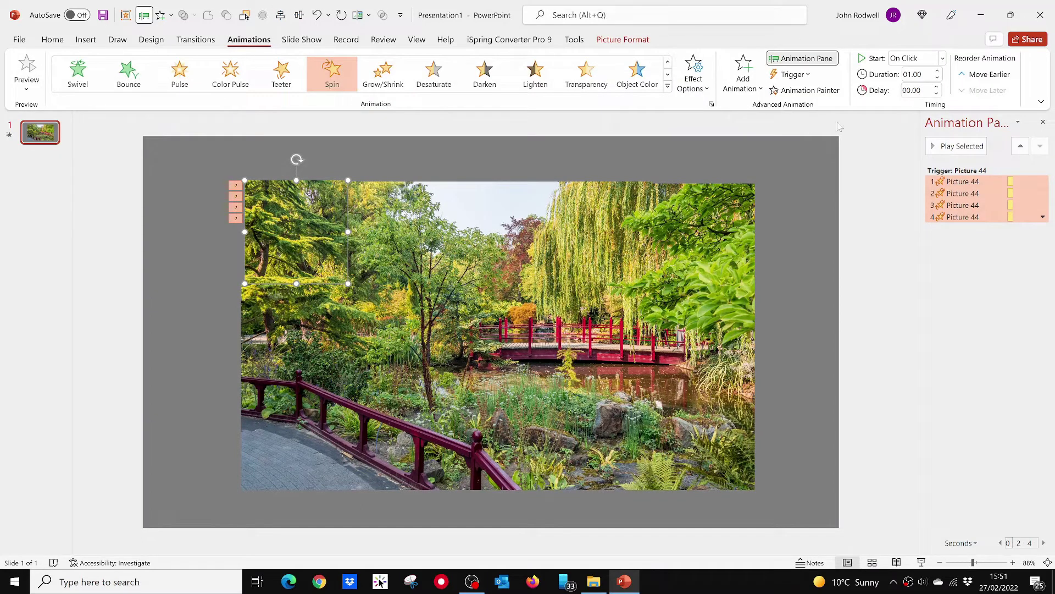
{"action": "left_click", "coordinate": [813, 90]}
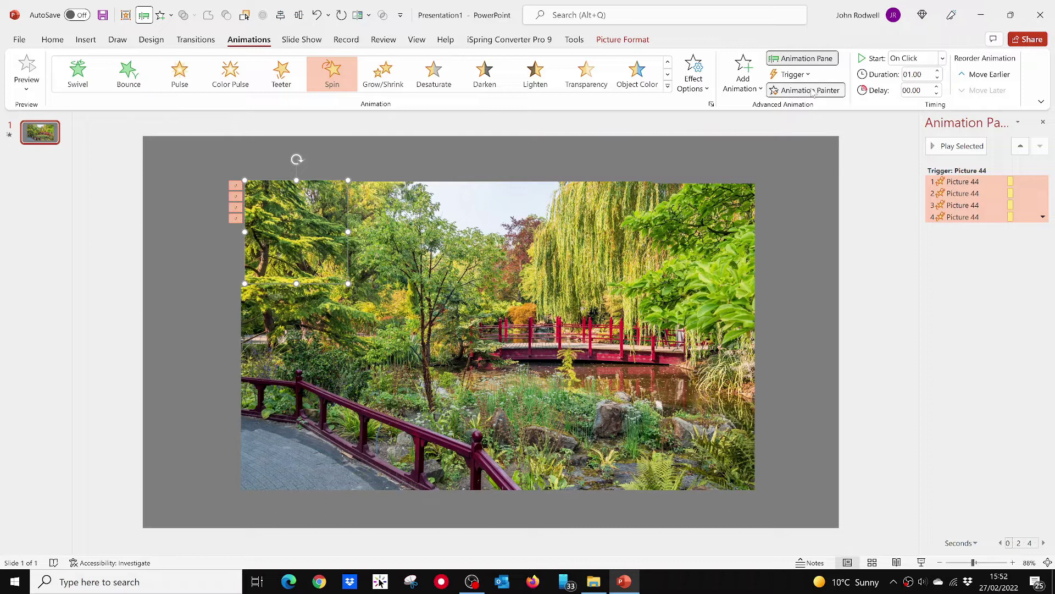
- Paint the spin animations onto the remaining squares across the top, middle and bottom rows
{"action": "left_click", "coordinate": [401, 221]}
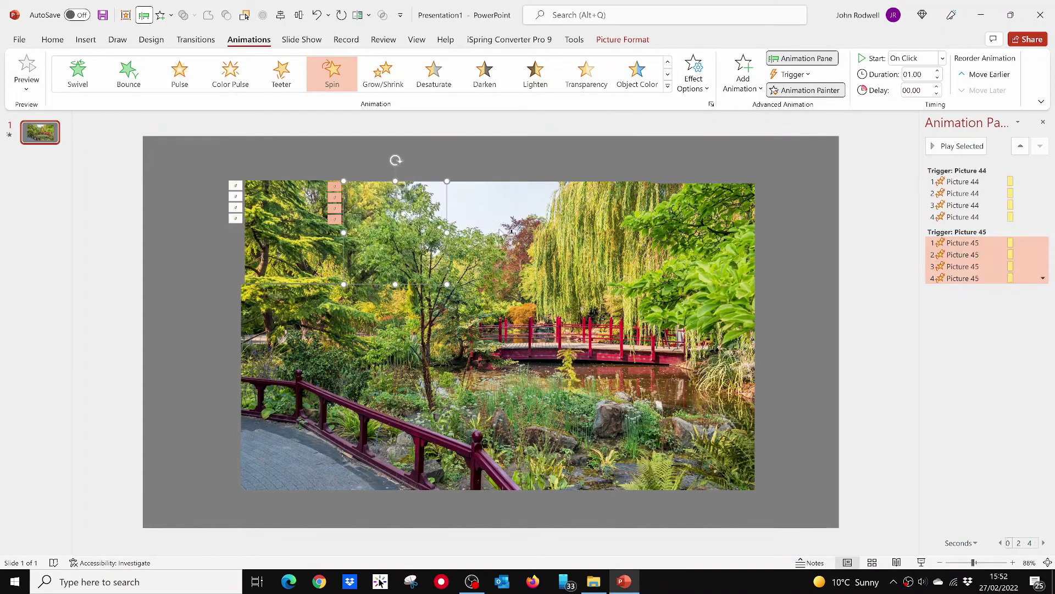
{"action": "left_click", "coordinate": [503, 234]}
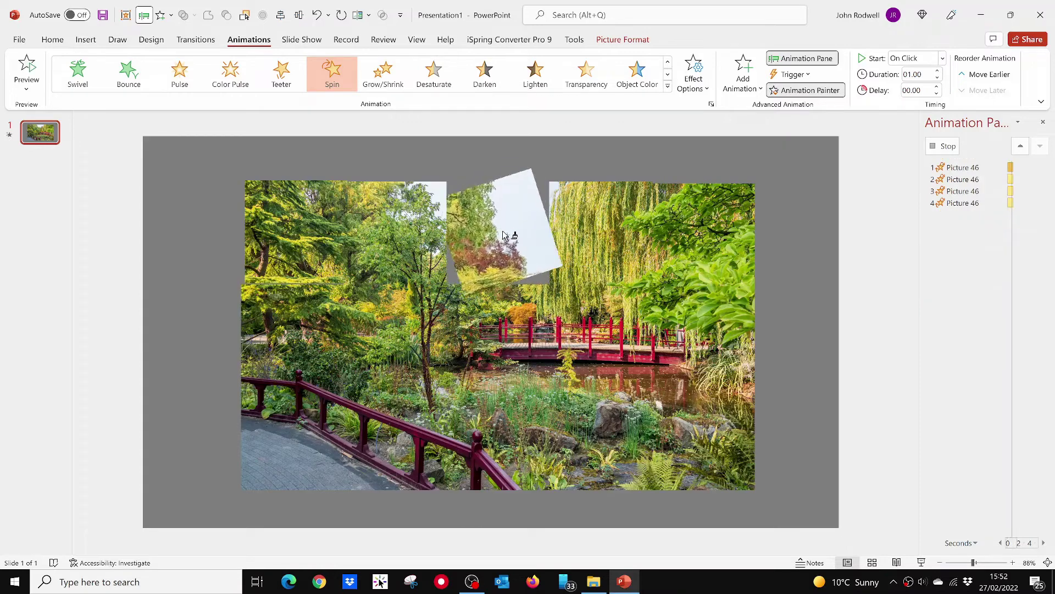
{"action": "left_click", "coordinate": [603, 238]}
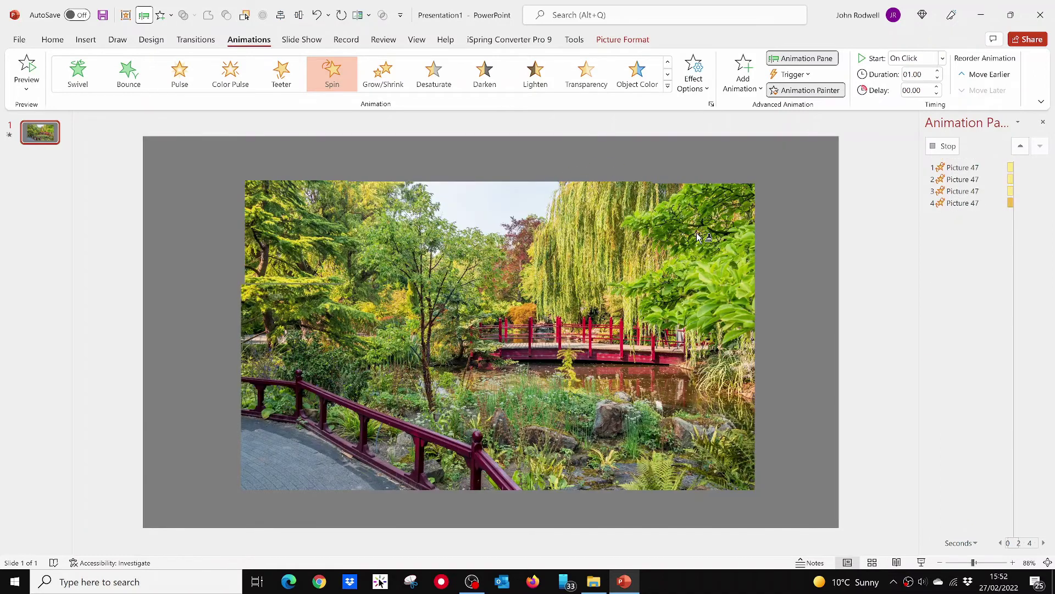
{"action": "left_click", "coordinate": [697, 233]}
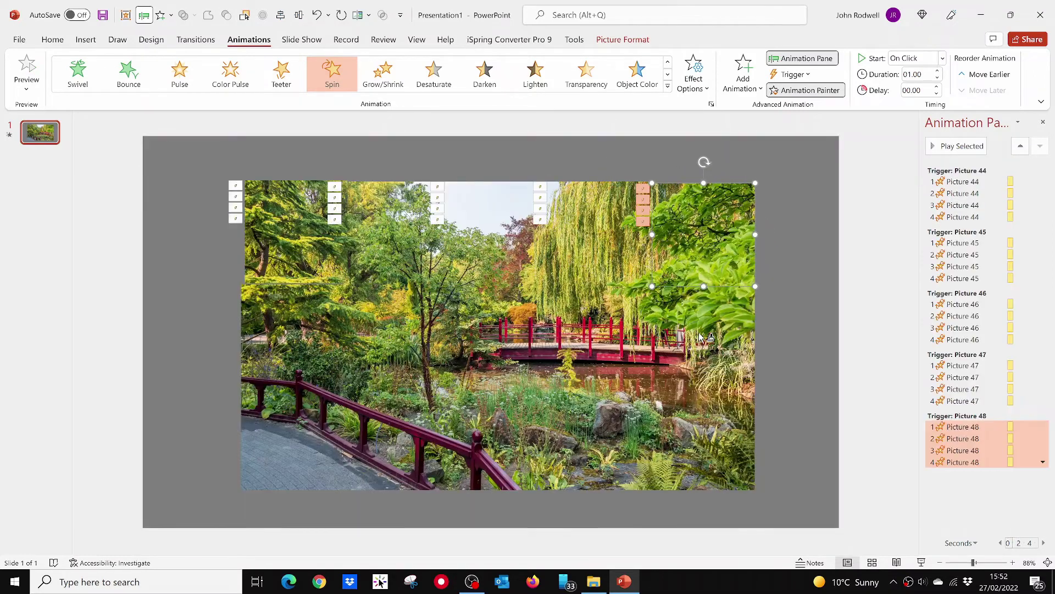
{"action": "left_click", "coordinate": [699, 335]}
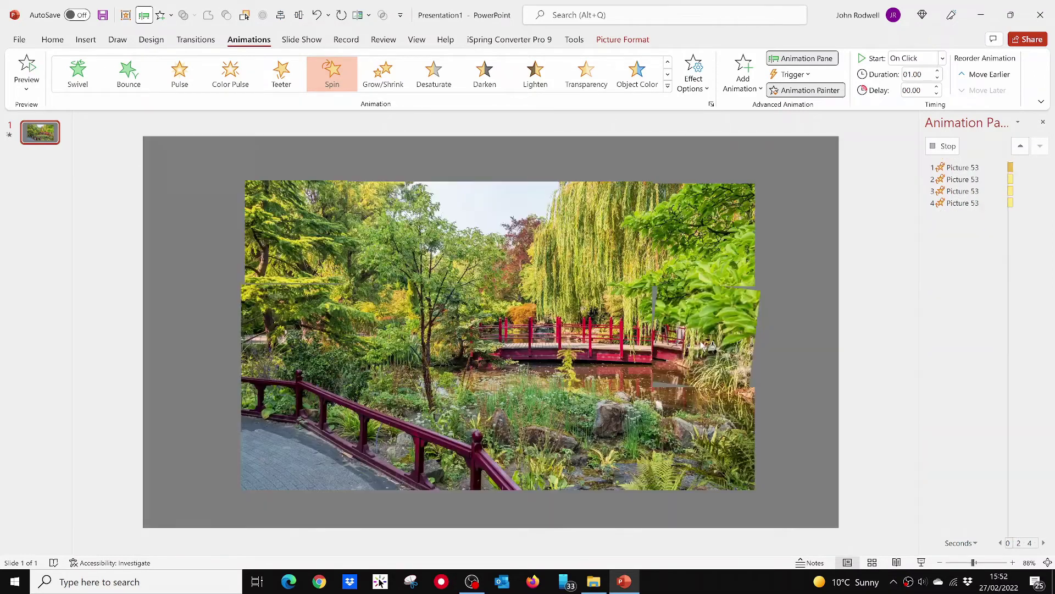
{"action": "left_click", "coordinate": [606, 345]}
{"action": "left_click", "coordinate": [487, 333]}
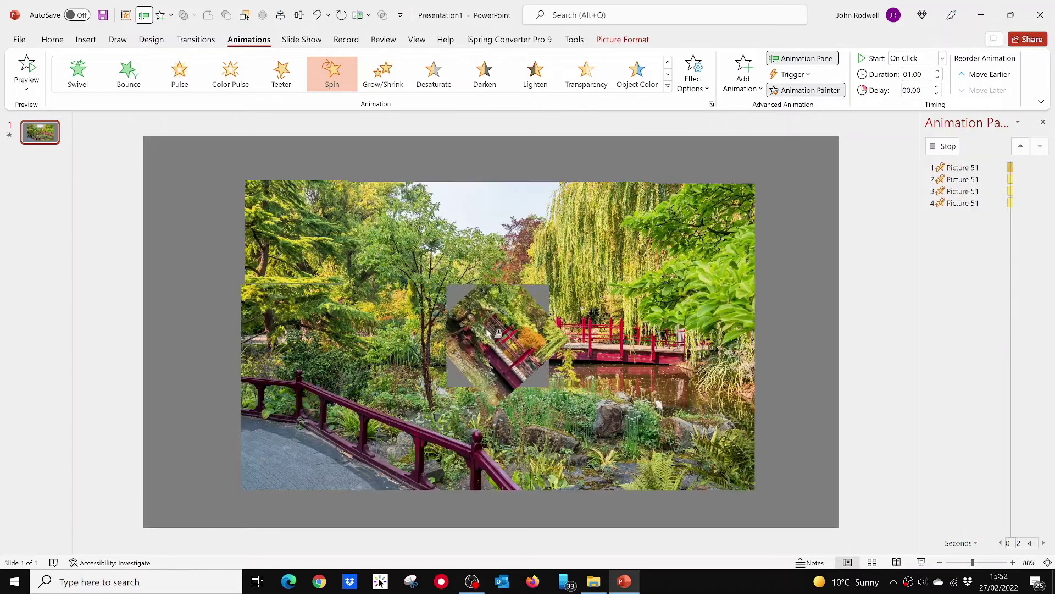
{"action": "left_click", "coordinate": [404, 328]}
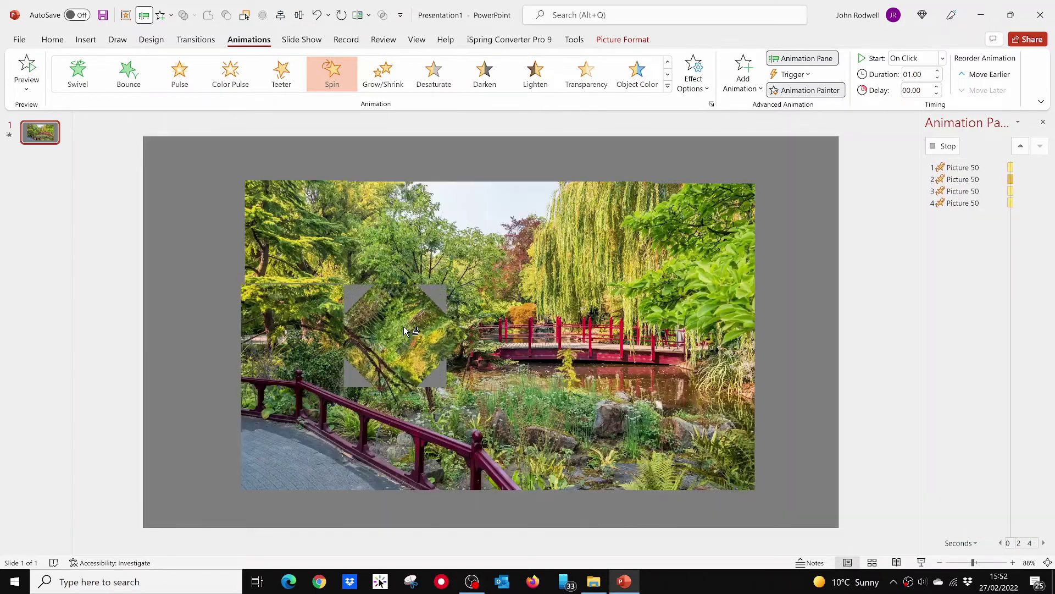
{"action": "left_click", "coordinate": [294, 320]}
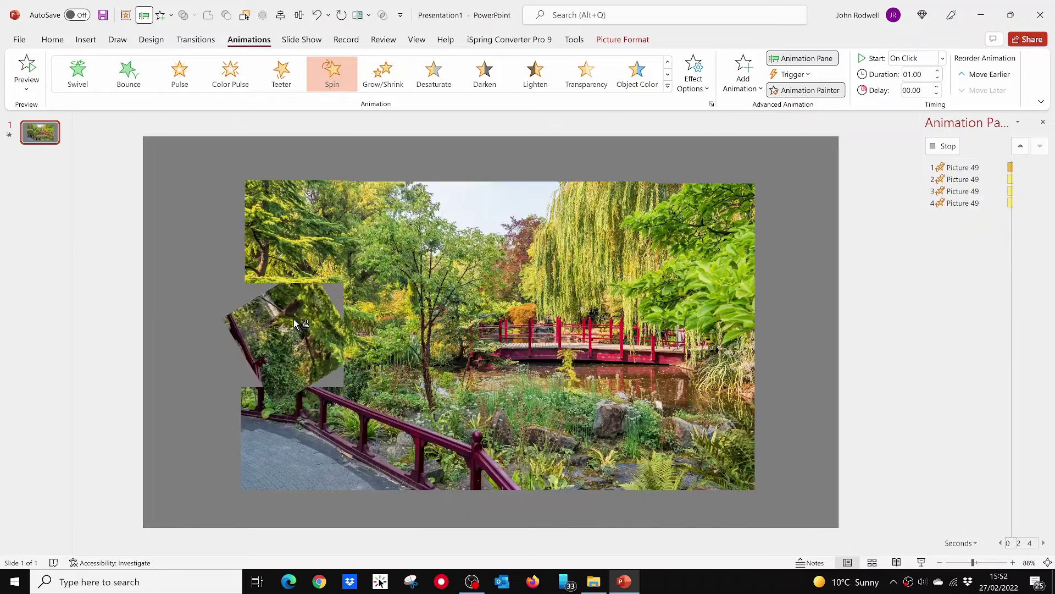
{"action": "left_click", "coordinate": [271, 454]}
{"action": "left_click", "coordinate": [392, 449]}
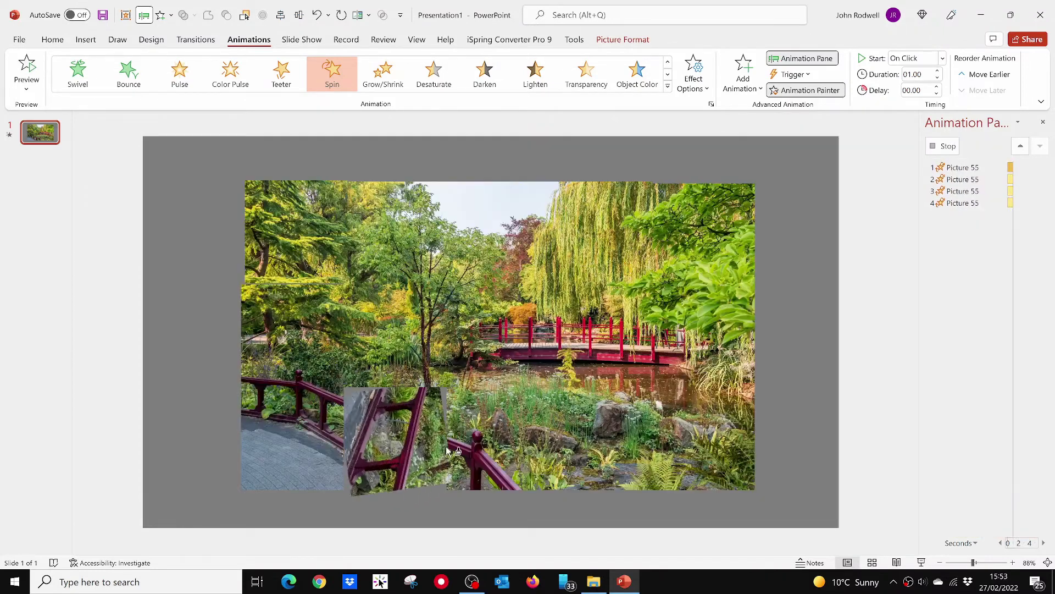
{"action": "left_click", "coordinate": [502, 448]}
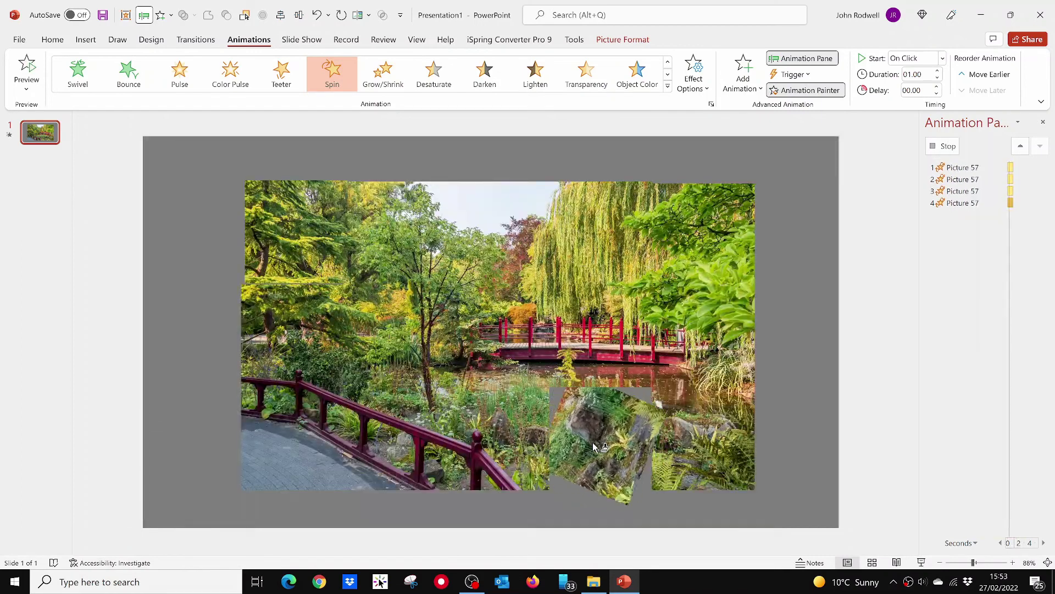
{"action": "left_click", "coordinate": [684, 437]}
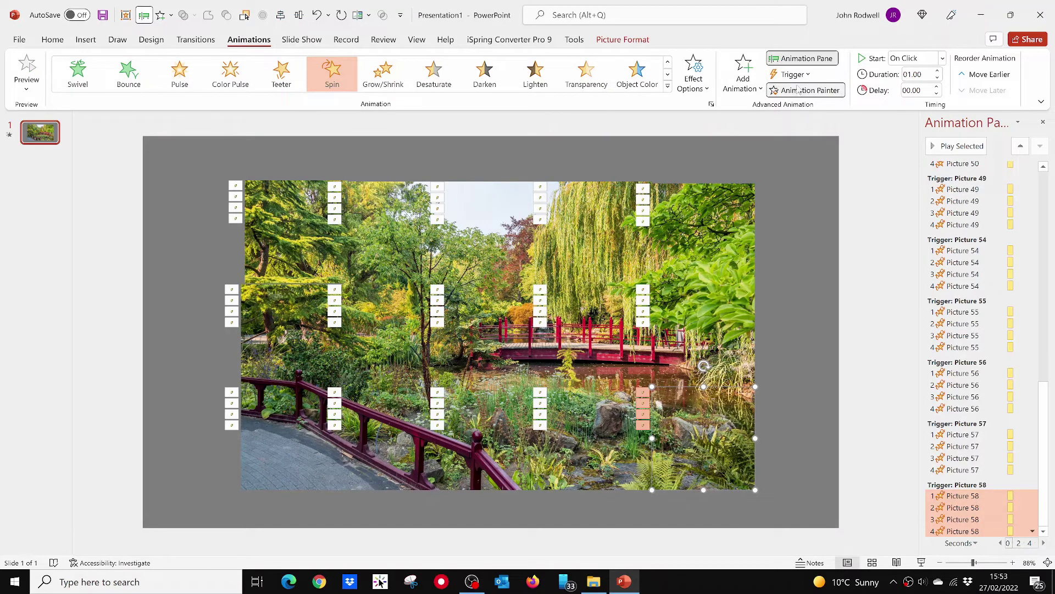
- Select the six pictures: top-right, middle top, left and fourth middle-row, second and fourth bottom-row
{"action": "left_click", "coordinate": [783, 319]}
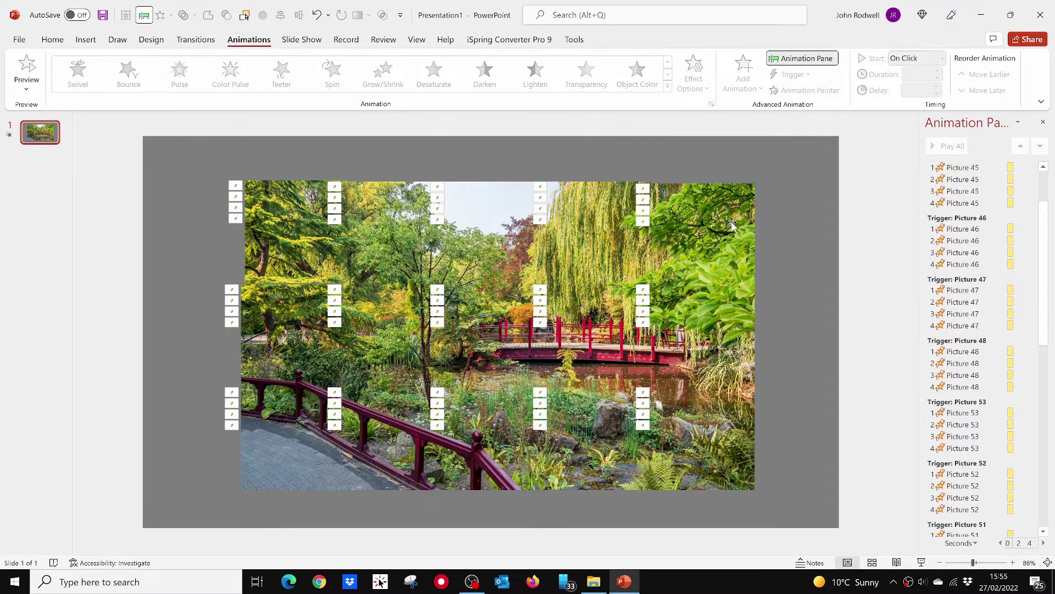
{"action": "left_click", "coordinate": [731, 224]}
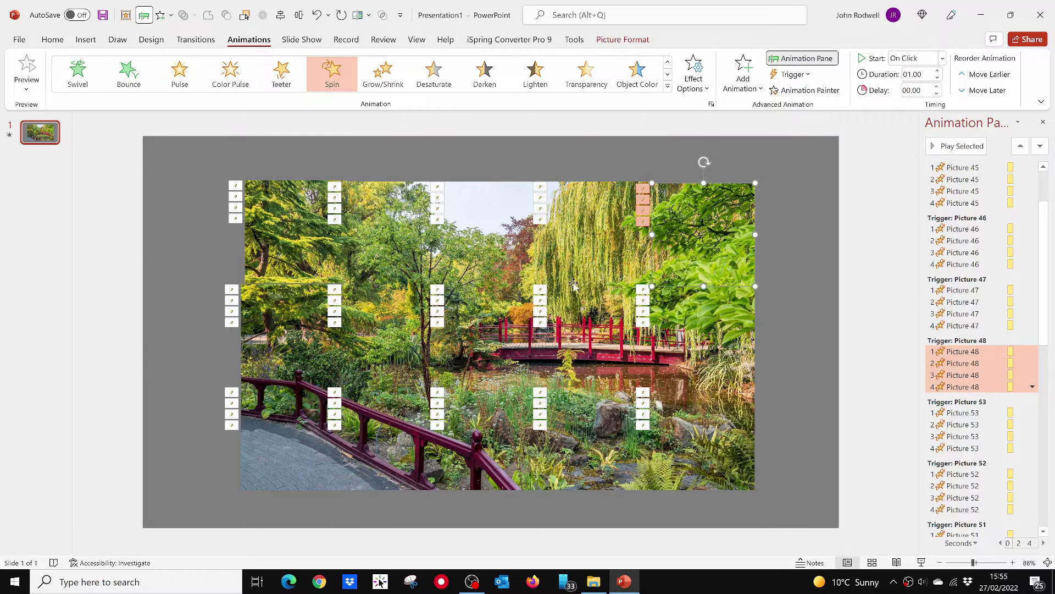
{"action": "left_click", "coordinate": [492, 225], "text": "shift"}
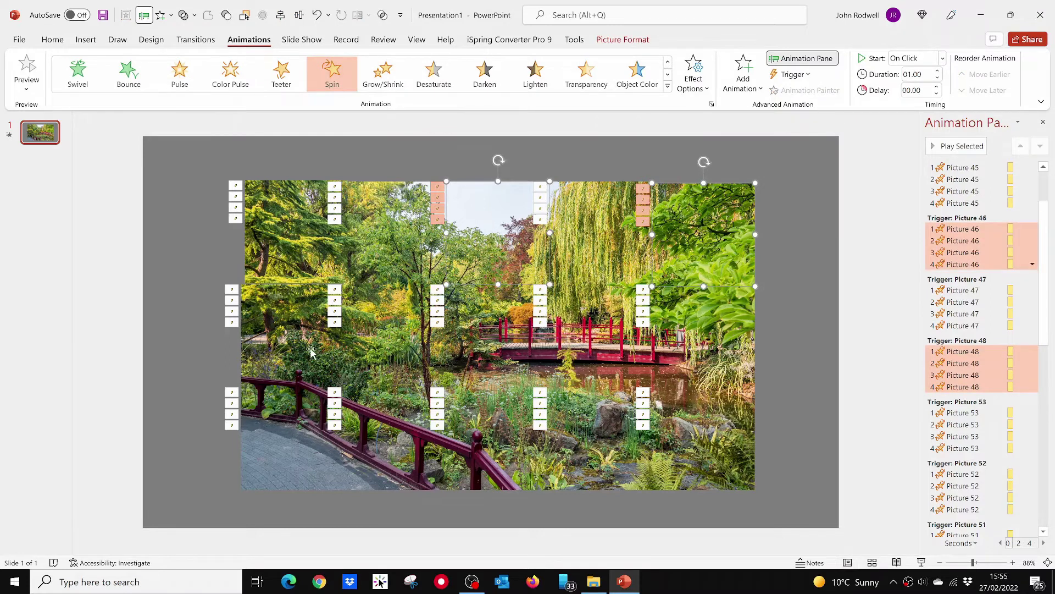
{"action": "left_click", "coordinate": [276, 341], "text": "shift"}
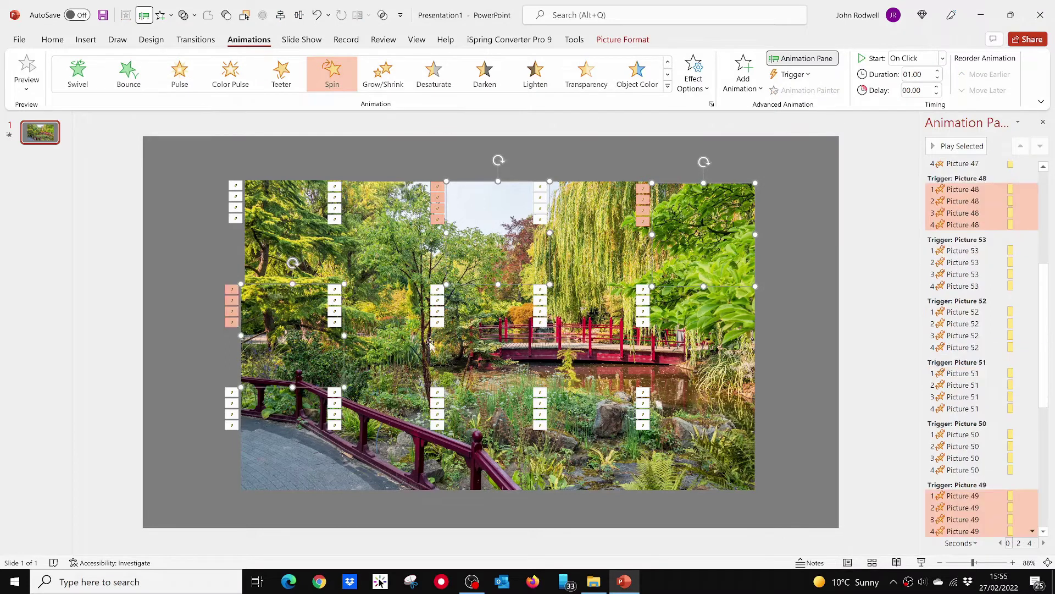
{"action": "left_click", "coordinate": [588, 337], "text": "shift"}
{"action": "left_click", "coordinate": [412, 446], "text": "shift"}
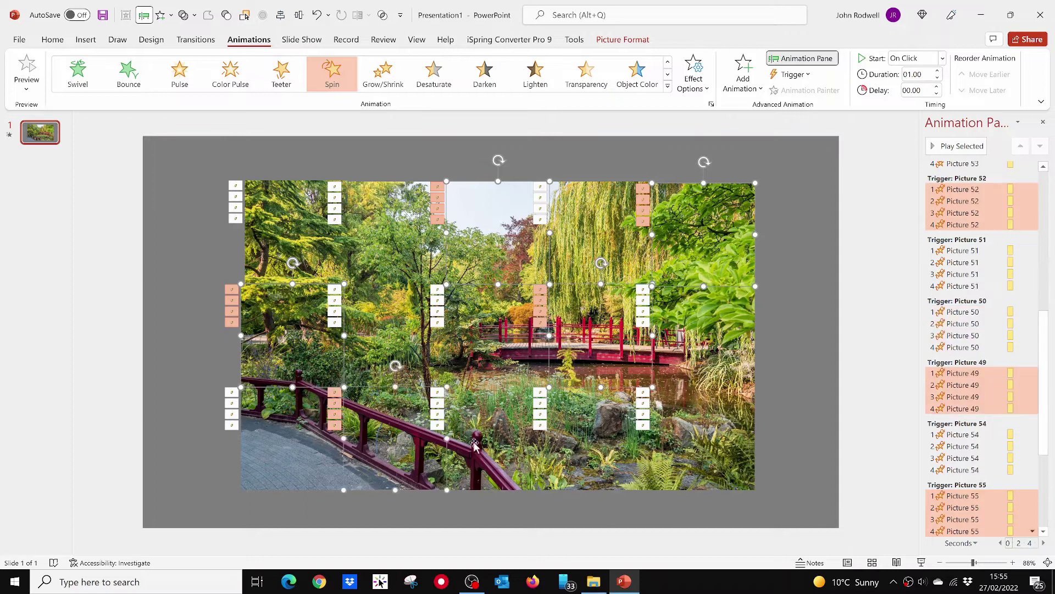
{"action": "left_click", "coordinate": [572, 439], "text": "shift"}
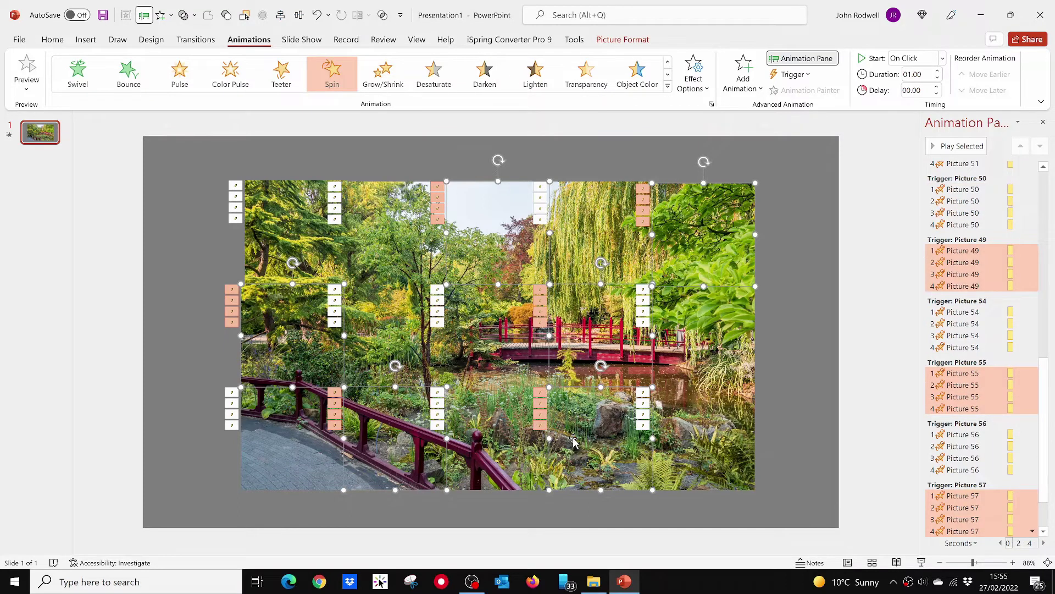
- Change their Spin amount to a quarter turn counterclockwise
{"action": "left_click", "coordinate": [1033, 531]}
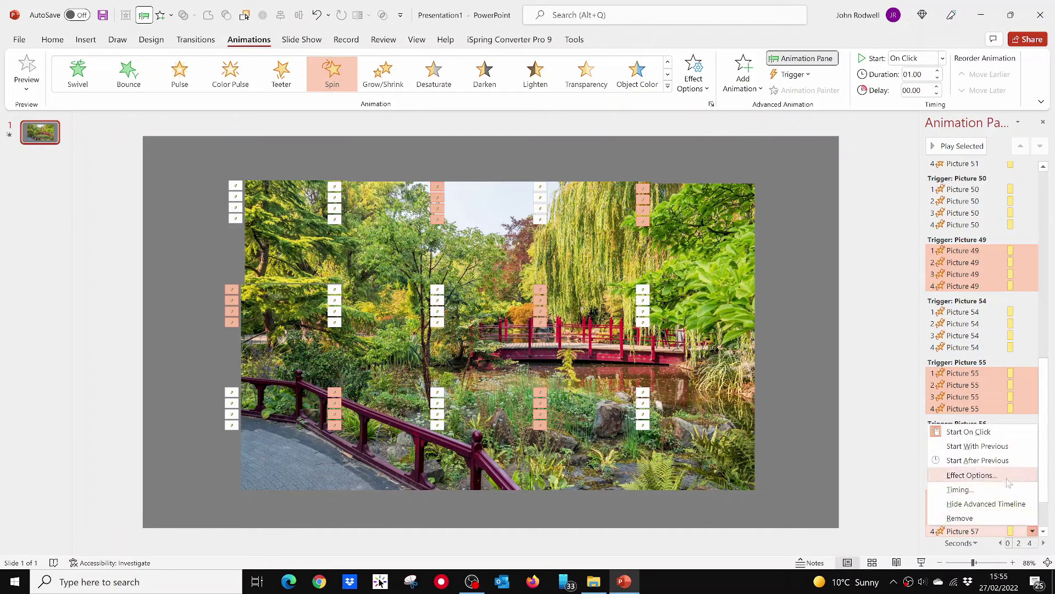
{"action": "left_click", "coordinate": [971, 476]}
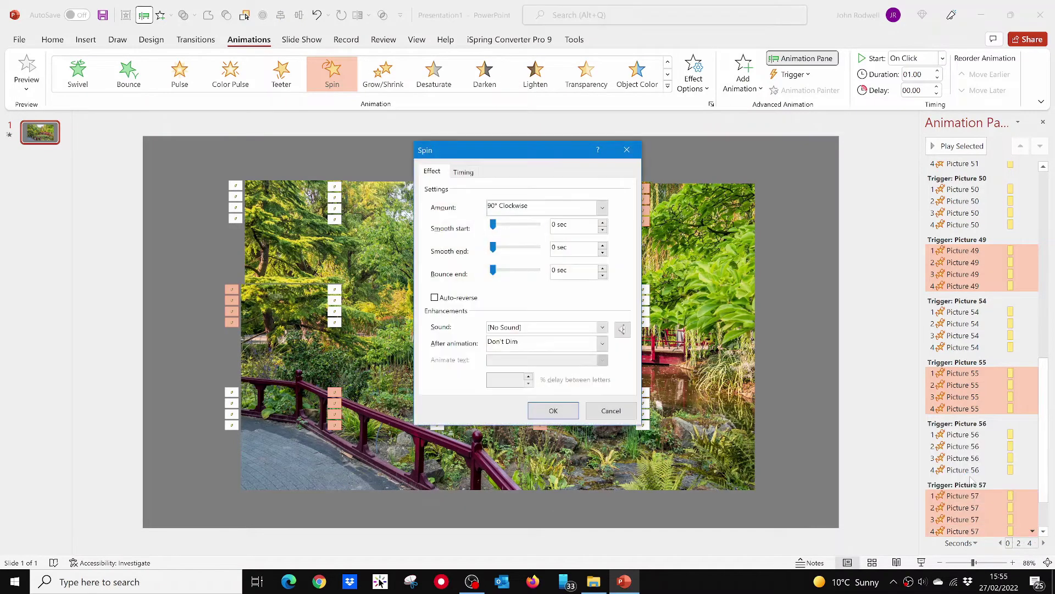
{"action": "left_click", "coordinate": [602, 208]}
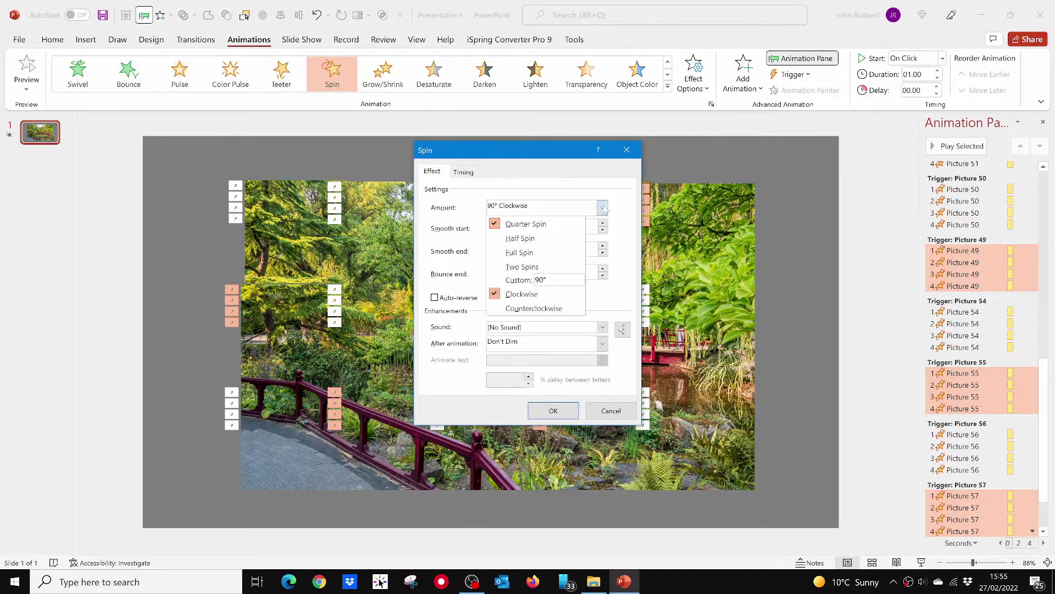
{"action": "left_click", "coordinate": [540, 309]}
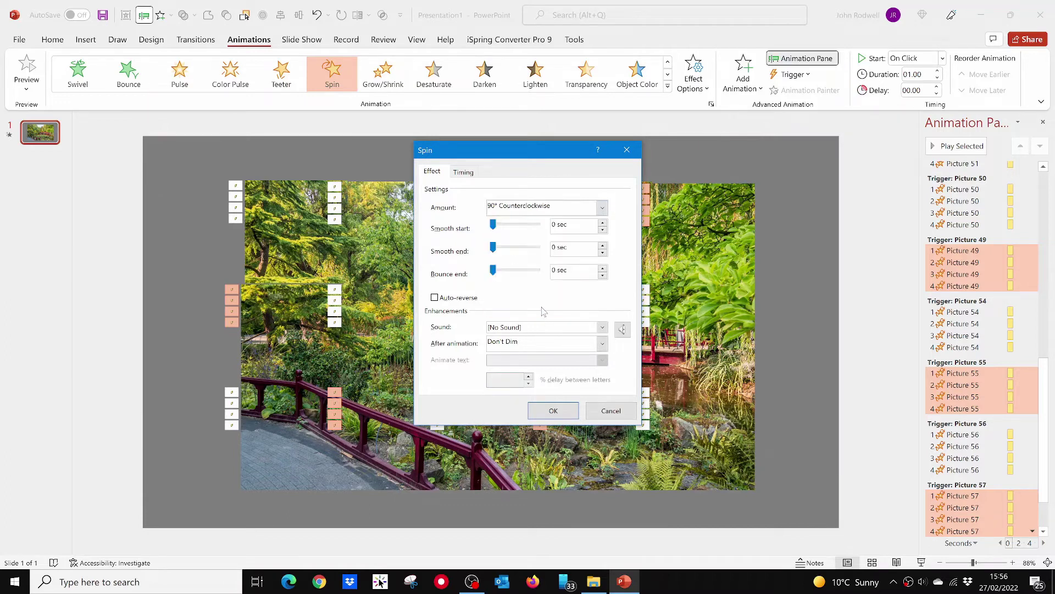
{"action": "left_click", "coordinate": [553, 412]}
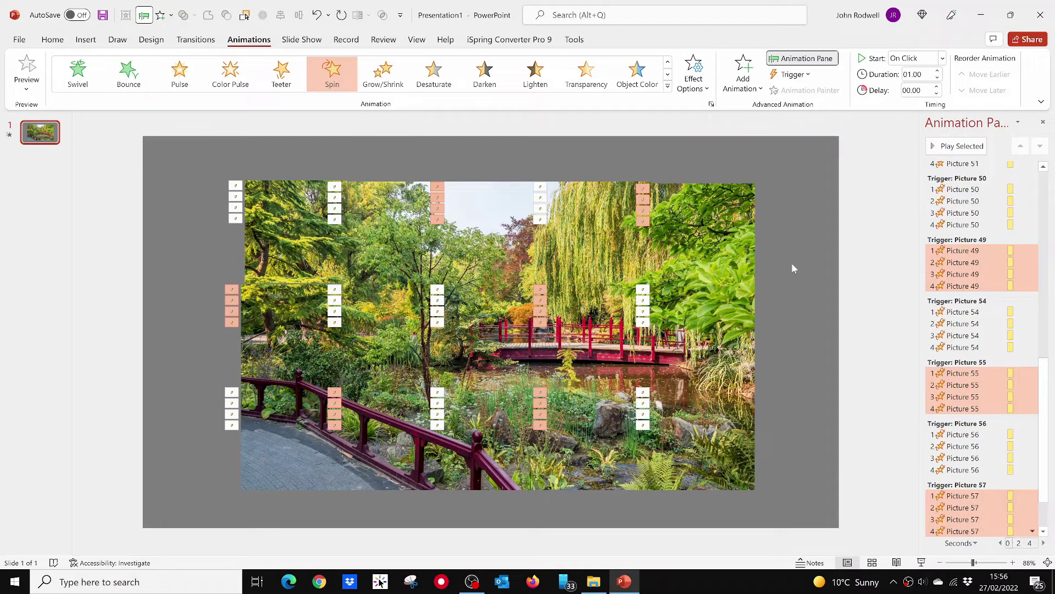
- Rotate the five top-row squares and the right middle-row square to different orientations
{"action": "left_click", "coordinate": [792, 268]}
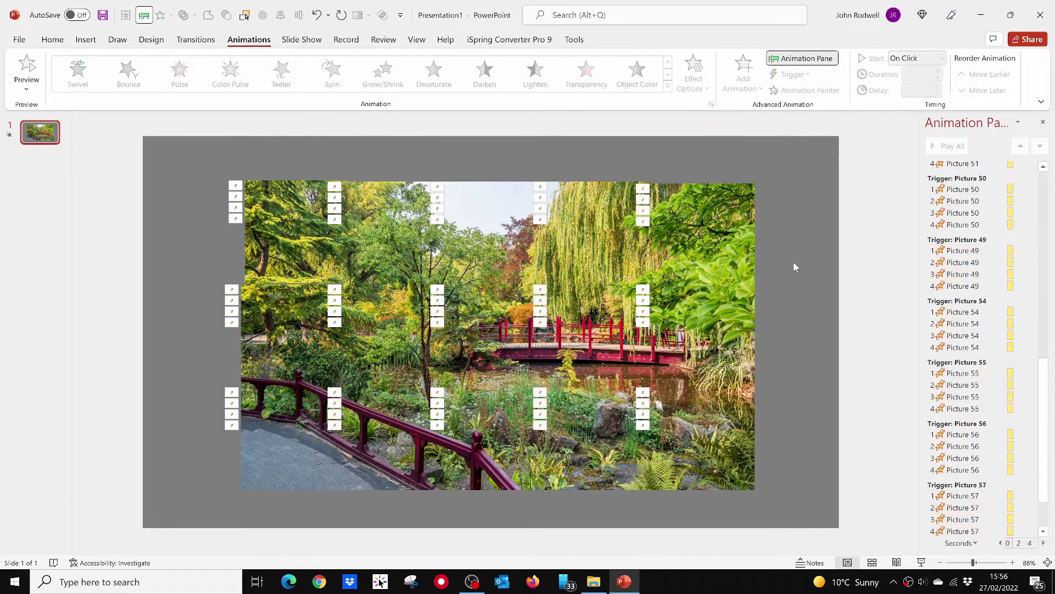
{"action": "left_click", "coordinate": [289, 212]}
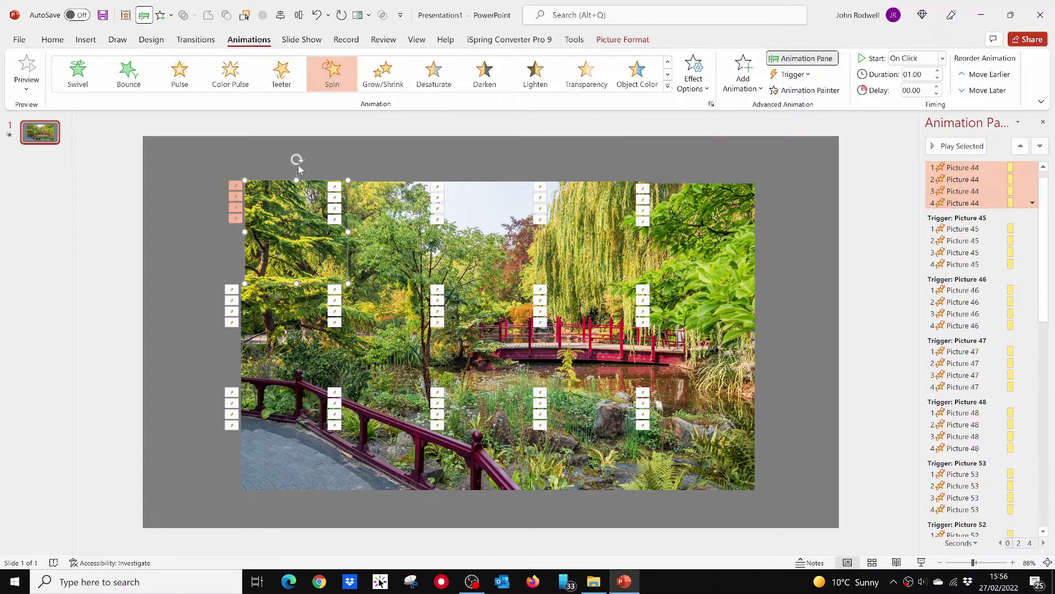
{"action": "mouse_move", "coordinate": [296, 159]}
{"action": "left_mouse_down"}
{"action": "mouse_move", "coordinate": [347, 180]}
{"action": "mouse_move", "coordinate": [332, 270]}
{"action": "mouse_move", "coordinate": [291, 294]}
{"action": "left_mouse_up"}
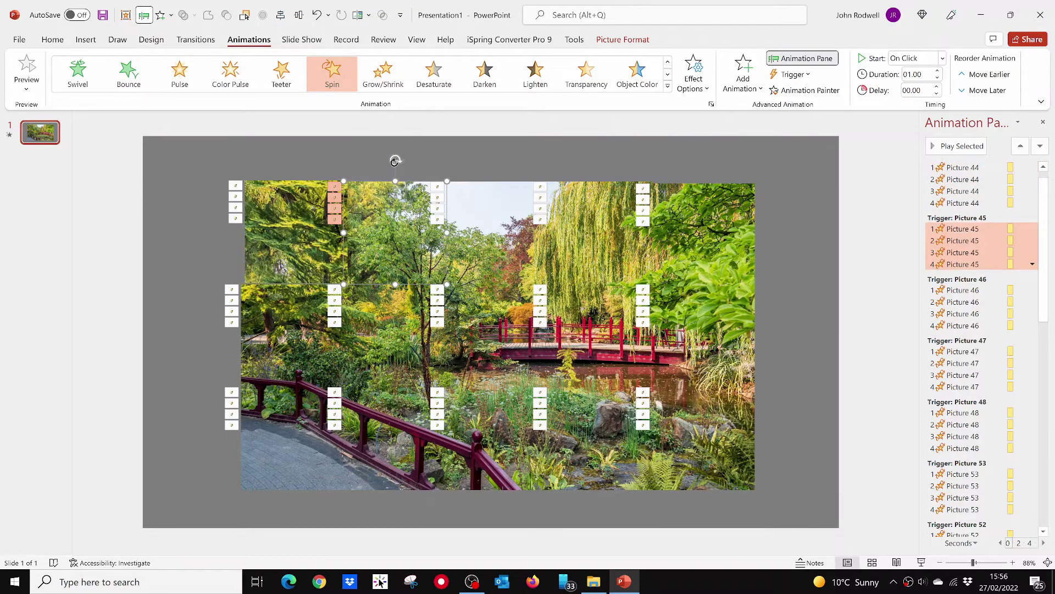
{"action": "left_click_drag", "start_coordinate": [395, 161], "coordinate": [328, 236]}
{"action": "left_click", "coordinate": [486, 226]}
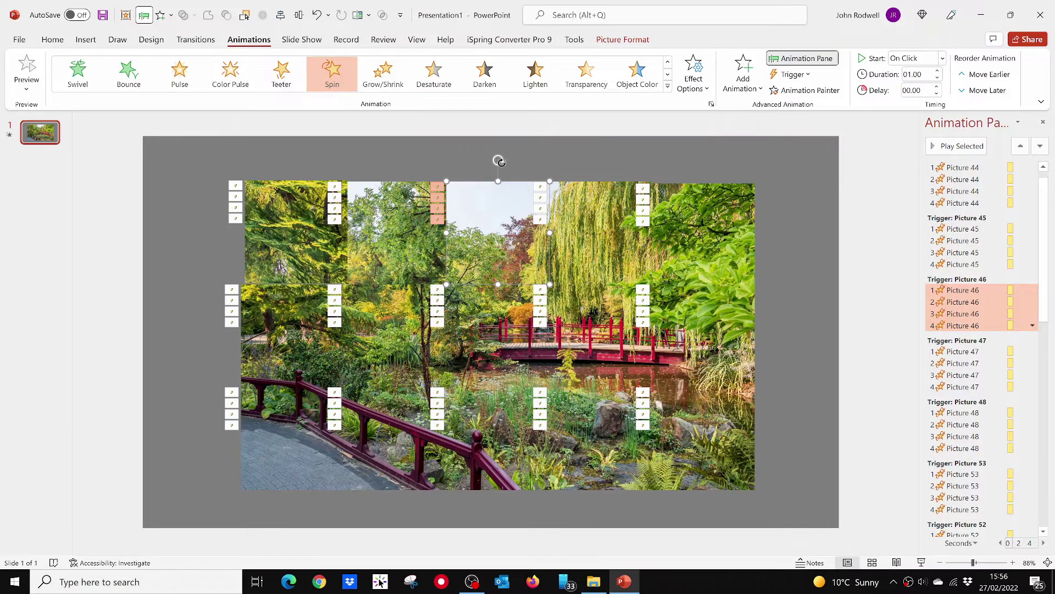
{"action": "left_click_drag", "start_coordinate": [498, 160], "coordinate": [498, 280]}
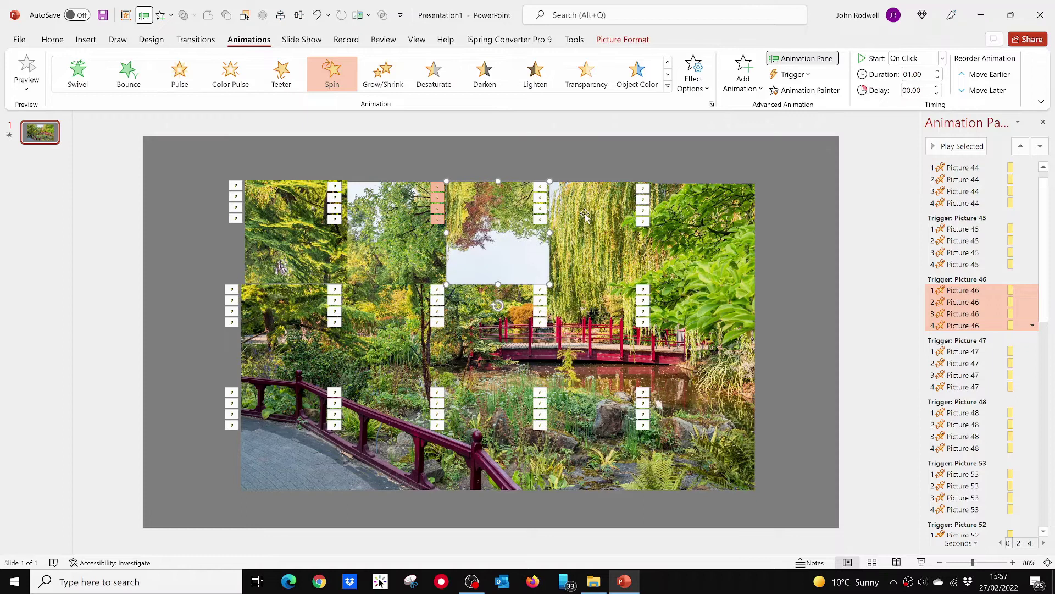
{"action": "left_click", "coordinate": [587, 217]}
{"action": "left_click_drag", "start_coordinate": [601, 160], "coordinate": [541, 236]}
{"action": "left_click", "coordinate": [698, 341]}
{"action": "left_click_drag", "start_coordinate": [704, 265], "coordinate": [706, 379]}
{"action": "left_click", "coordinate": [703, 226]}
{"action": "left_click_drag", "start_coordinate": [704, 163], "coordinate": [777, 231]}
- Rotate the remaining middle-row squares, turning the second one upside down
{"action": "left_click", "coordinate": [591, 294]}
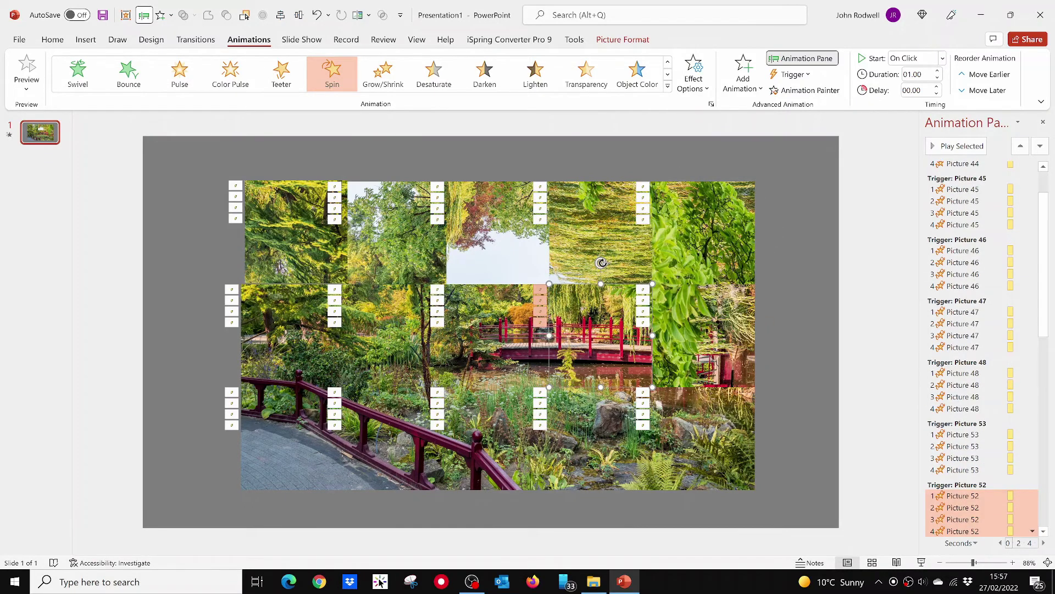
{"action": "left_click_drag", "start_coordinate": [601, 263], "coordinate": [654, 335]}
{"action": "left_click", "coordinate": [498, 292]}
{"action": "left_click_drag", "start_coordinate": [498, 263], "coordinate": [567, 340]}
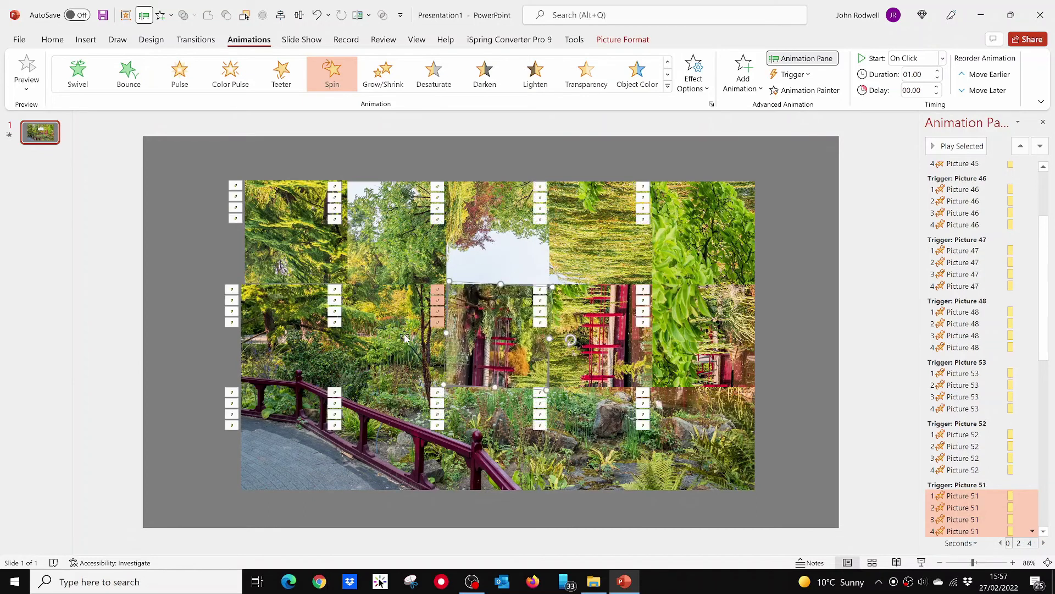
{"action": "left_click", "coordinate": [394, 308]}
{"action": "left_click_drag", "start_coordinate": [394, 262], "coordinate": [394, 410]}
{"action": "left_click", "coordinate": [306, 365]}
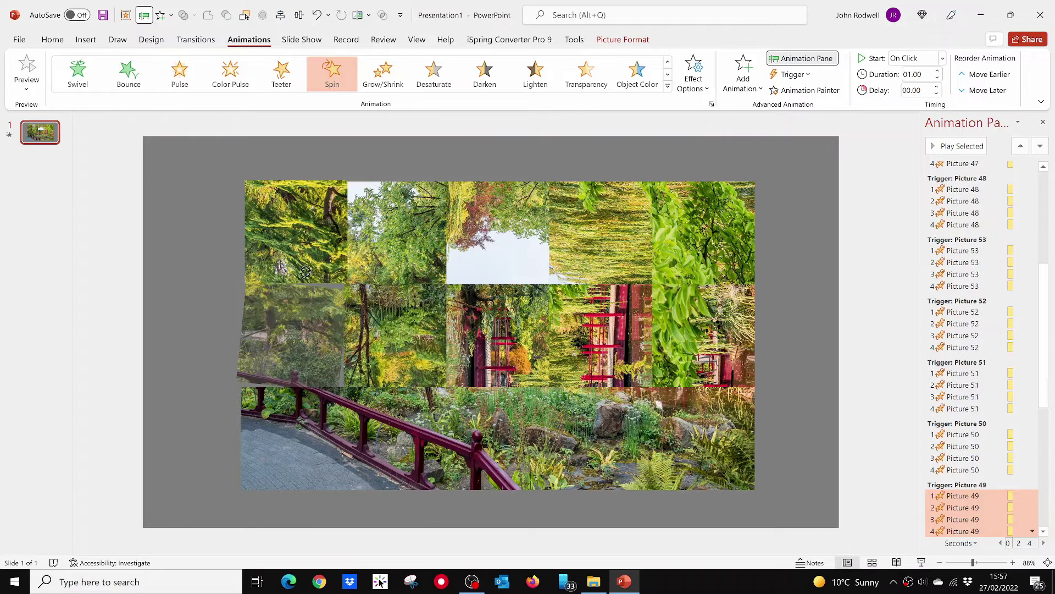
{"action": "left_click_drag", "start_coordinate": [292, 264], "coordinate": [365, 438]}
- Rotate the bottom-row squares by quarter turns to finish scrambling the photo
{"action": "left_click", "coordinate": [384, 434]}
{"action": "left_click_drag", "start_coordinate": [395, 374], "coordinate": [395, 437]}
{"action": "left_click", "coordinate": [498, 434]}
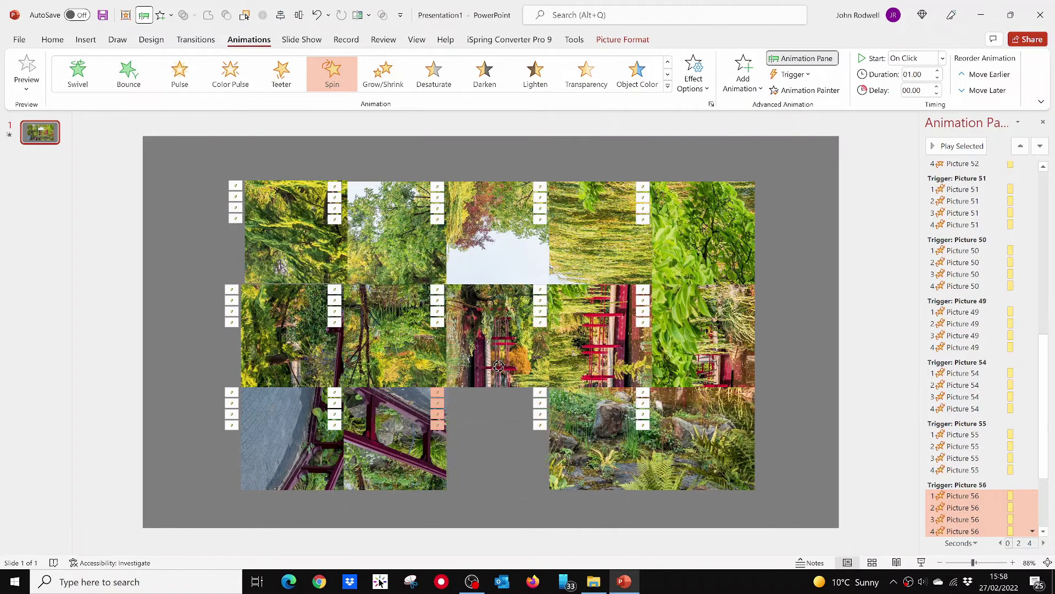
{"action": "left_click_drag", "start_coordinate": [498, 366], "coordinate": [516, 440]}
{"action": "left_click", "coordinate": [601, 438]}
{"action": "left_click_drag", "start_coordinate": [601, 377], "coordinate": [528, 438]}
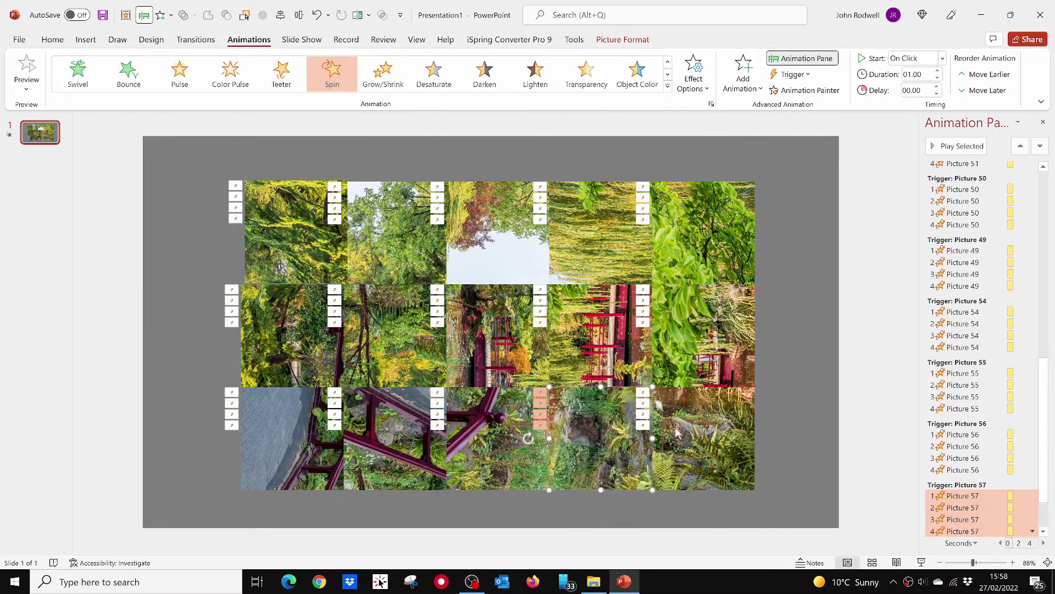
{"action": "left_click", "coordinate": [676, 432]}
{"action": "left_click_drag", "start_coordinate": [706, 366], "coordinate": [733, 460]}
- Deselect everything and play the twister puzzle with Slide Show From Current Slide
{"action": "left_click", "coordinate": [795, 389]}
{"action": "left_click", "coordinate": [302, 39]}
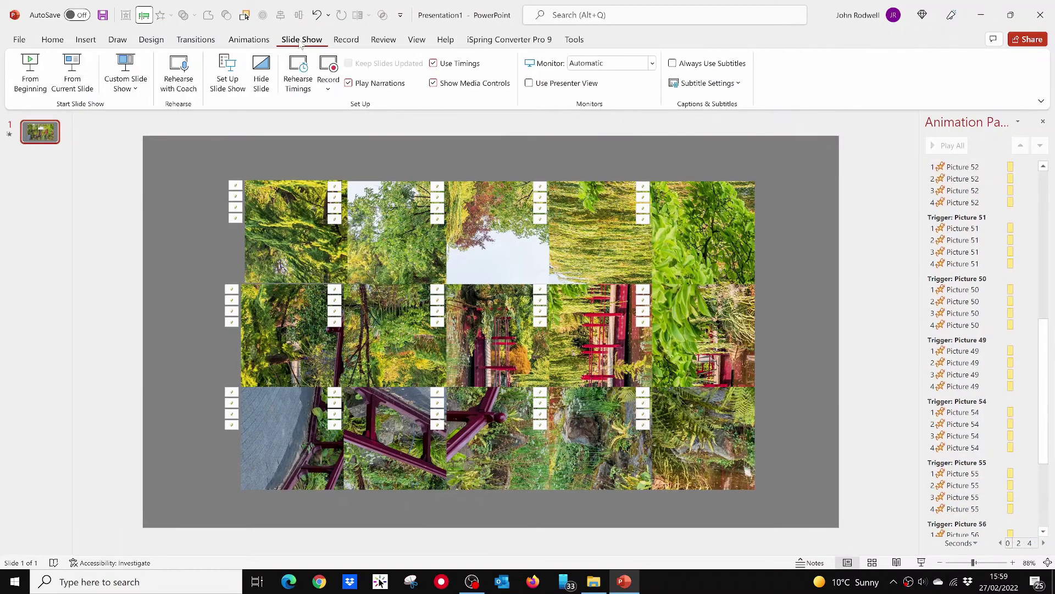
{"action": "left_click", "coordinate": [72, 72]}
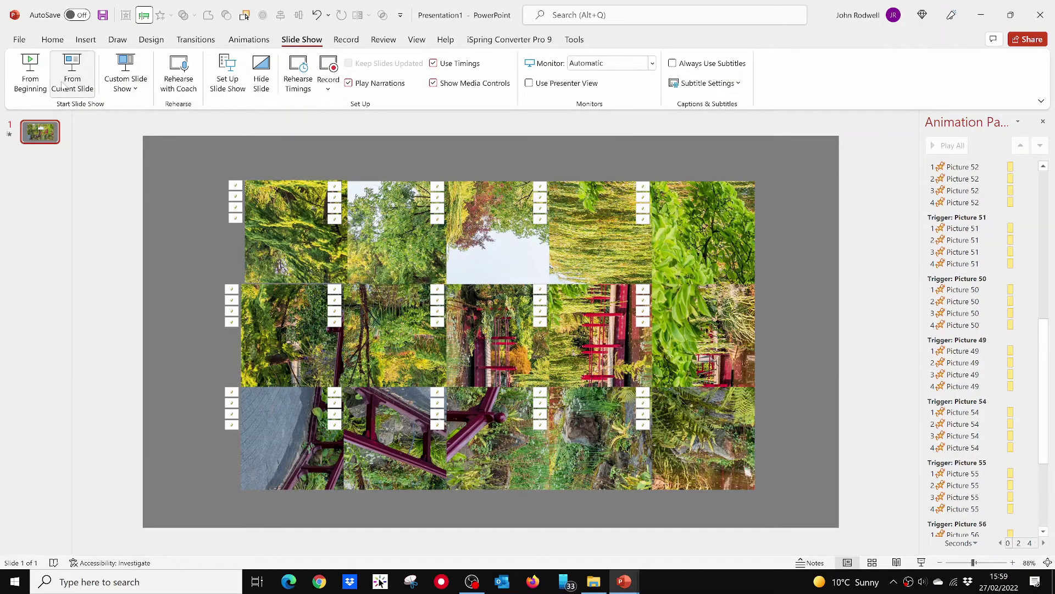